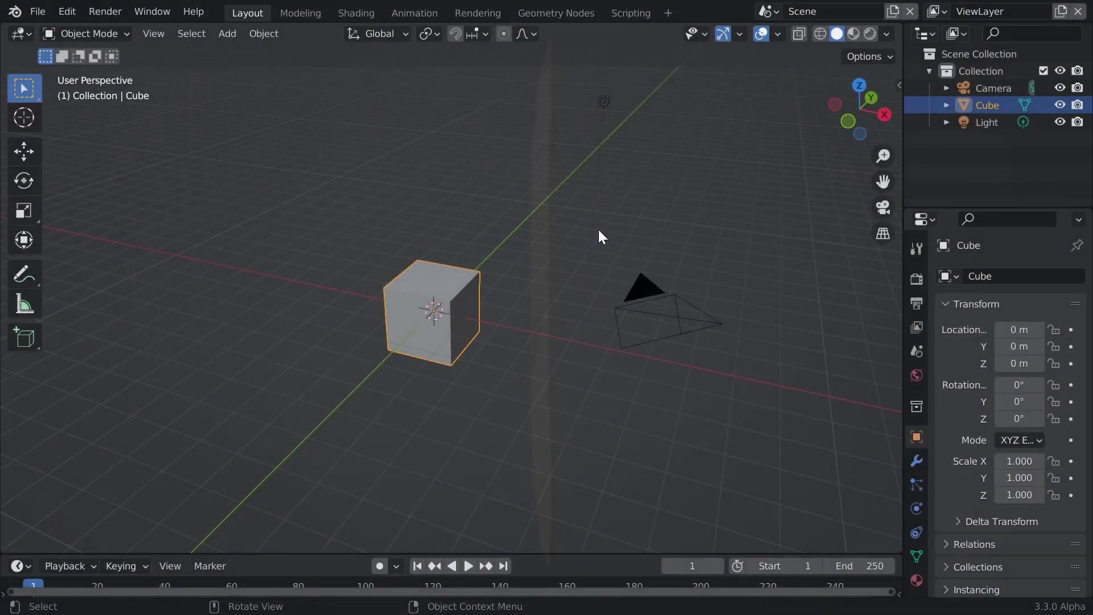
- Delete all the default objects from the scene
{"action": "middle_click_drag", "start_coordinate": [599, 230], "coordinate": [564, 230]}
{"action": "key", "text": "a"}
{"action": "key", "text": "x"}
{"action": "left_click", "coordinate": [537, 231]}
- Rename the existing collection "front side" and add a second scene collection named "back side"
{"action": "double_click", "coordinate": [975, 72]}
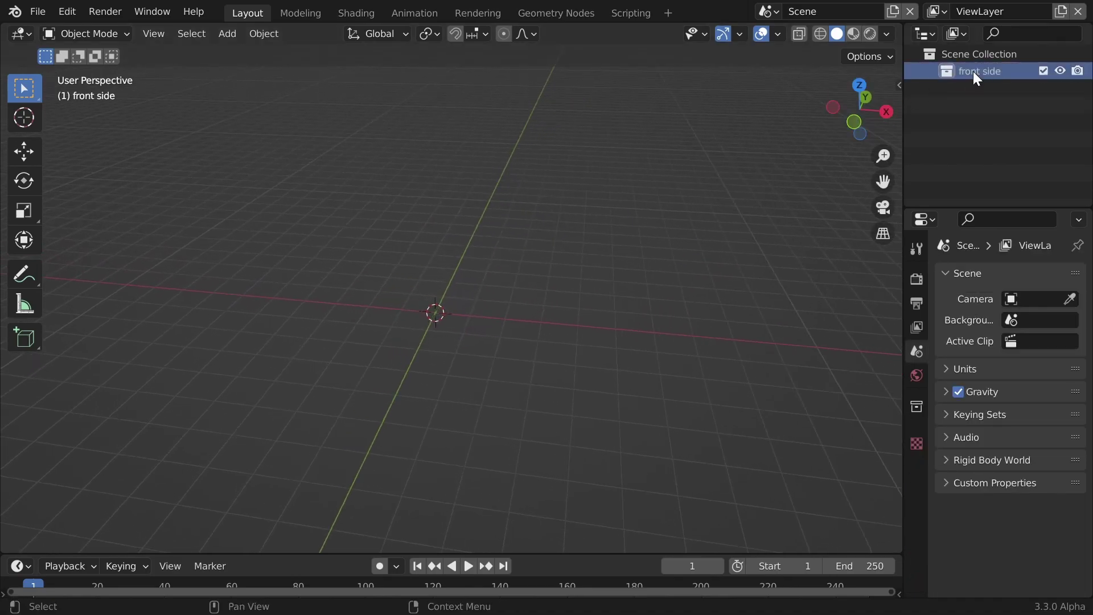
{"action": "left_click", "coordinate": [970, 57]}
{"action": "right_click", "coordinate": [969, 57]}
{"action": "left_click", "coordinate": [972, 58]}
{"action": "double_click", "coordinate": [975, 89]}
{"action": "type", "text": "back side"}
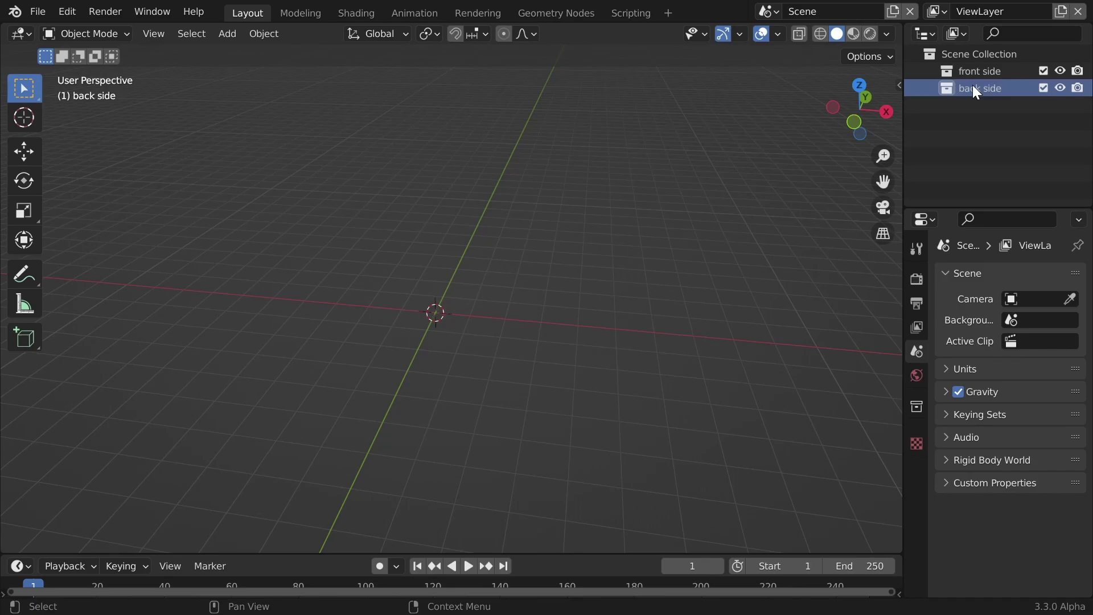
- Add a plane to the front side collection and rotate it 90 degrees about the X axis
{"action": "left_click", "coordinate": [979, 70]}
{"action": "scroll", "coordinate": [528, 273], "scroll_direction": "up", "scroll_amount": 2}
{"action": "middle_click_drag", "start_coordinate": [527, 271], "coordinate": [549, 244], "text": "shift"}
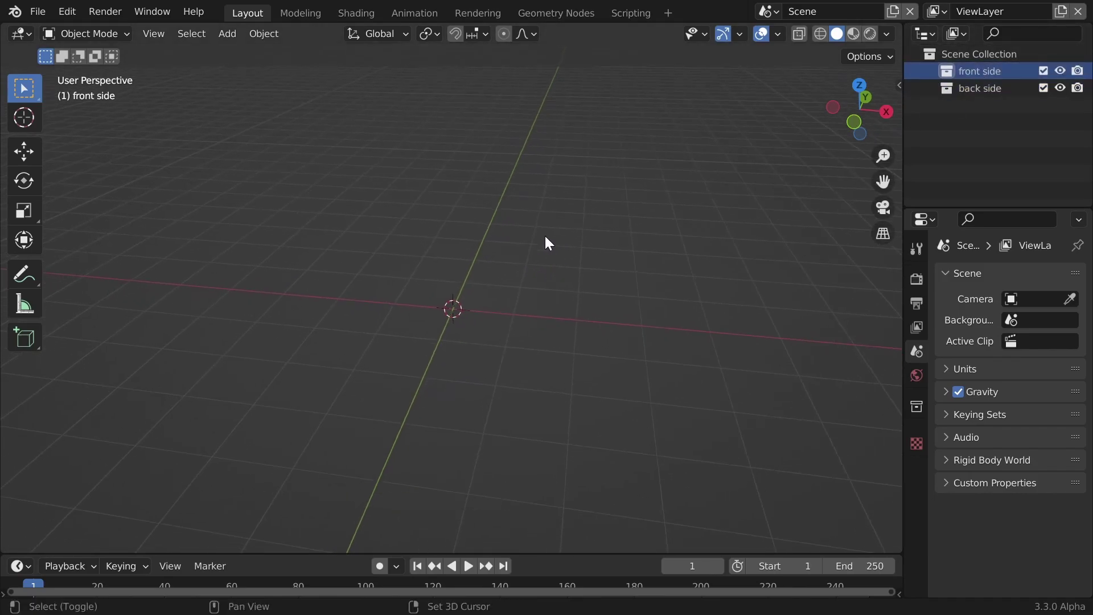
{"action": "key", "text": "shift+a"}
{"action": "mouse_move", "coordinate": [535, 225]}
{"action": "left_click", "coordinate": [582, 223]}
{"action": "type", "text": "rx"}
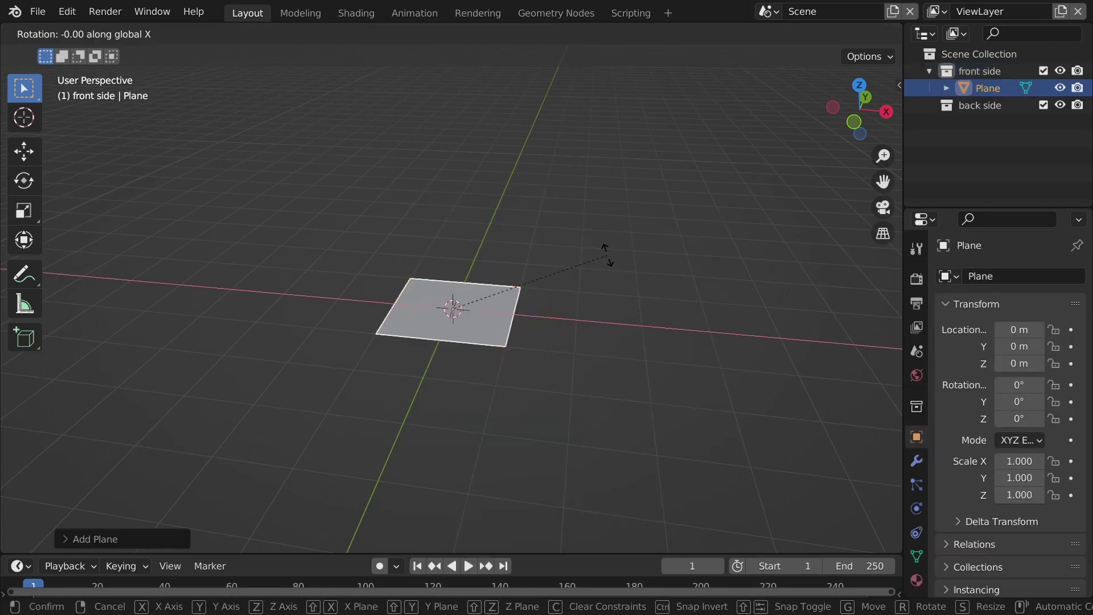
{"action": "type", "text": "90"}
{"action": "key", "text": "Return"}
{"action": "key", "text": "m"}
{"action": "key", "text": "Escape"}
- Bevel the plane's lower-left and upper-right corner vertices into single-segment diagonal cuts, as seen from the front
{"action": "key", "text": "KP_1"}
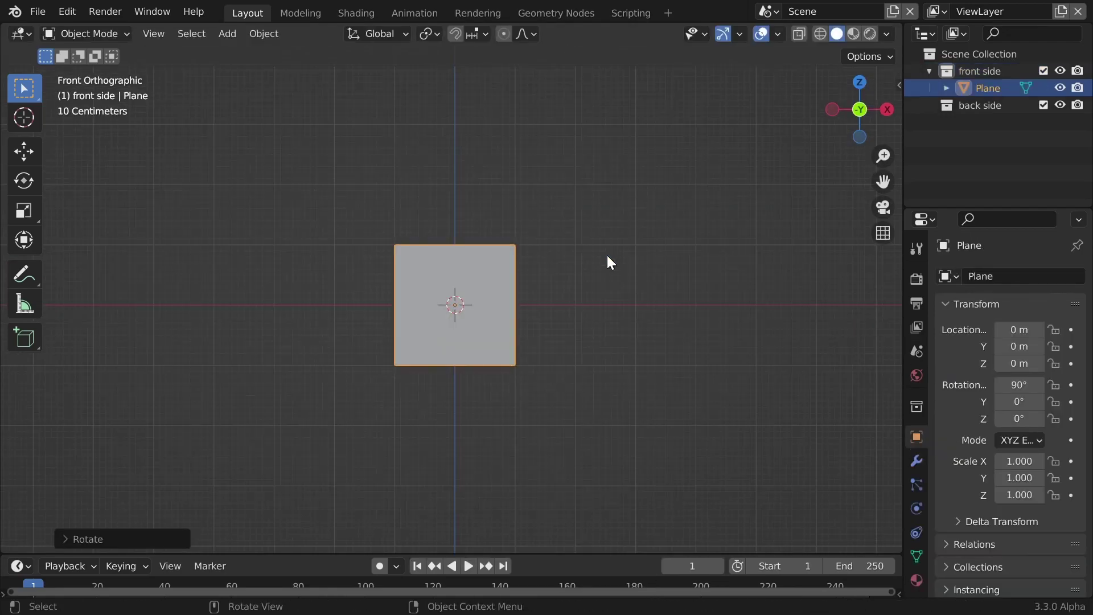
{"action": "scroll", "coordinate": [607, 255], "scroll_direction": "up", "scroll_amount": 3}
{"action": "key", "text": "Tab"}
{"action": "left_click_drag", "start_coordinate": [299, 385], "coordinate": [415, 435]}
{"action": "key", "text": "ctrl+shift+b"}
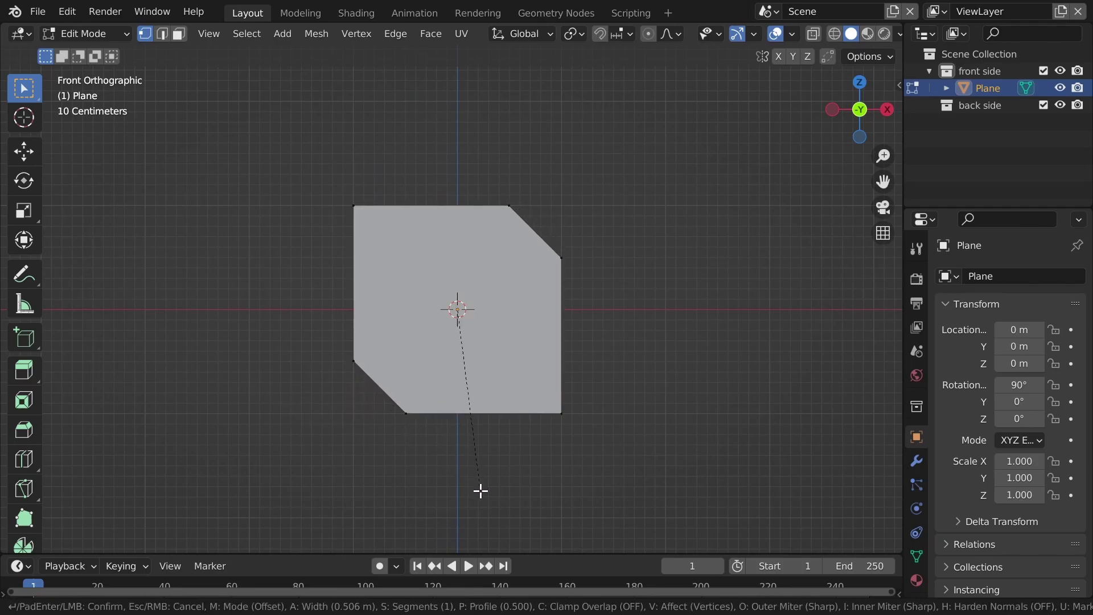
{"action": "left_click", "coordinate": [462, 479]}
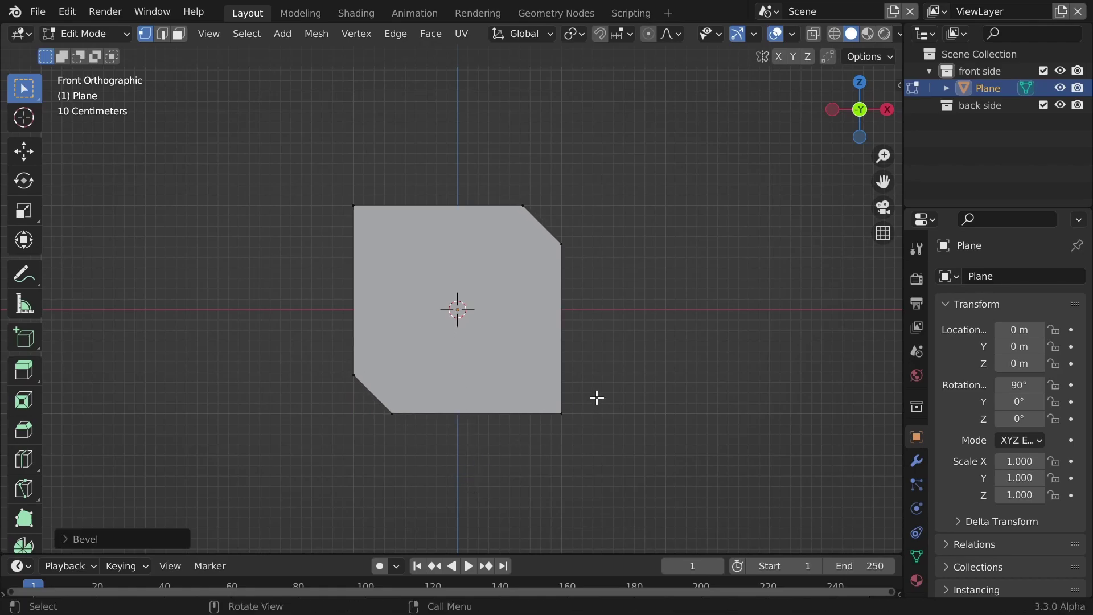
{"action": "key", "text": "Tab"}
- Add a cube at the plane's centre and scale it down to about 0.71
{"action": "middle_click_drag", "start_coordinate": [610, 347], "coordinate": [592, 213]}
{"action": "key", "text": "shift+a"}
{"action": "key", "text": "Escape"}
{"action": "key", "text": "shift+a"}
{"action": "mouse_move", "coordinate": [592, 212]}
{"action": "left_click", "coordinate": [675, 228]}
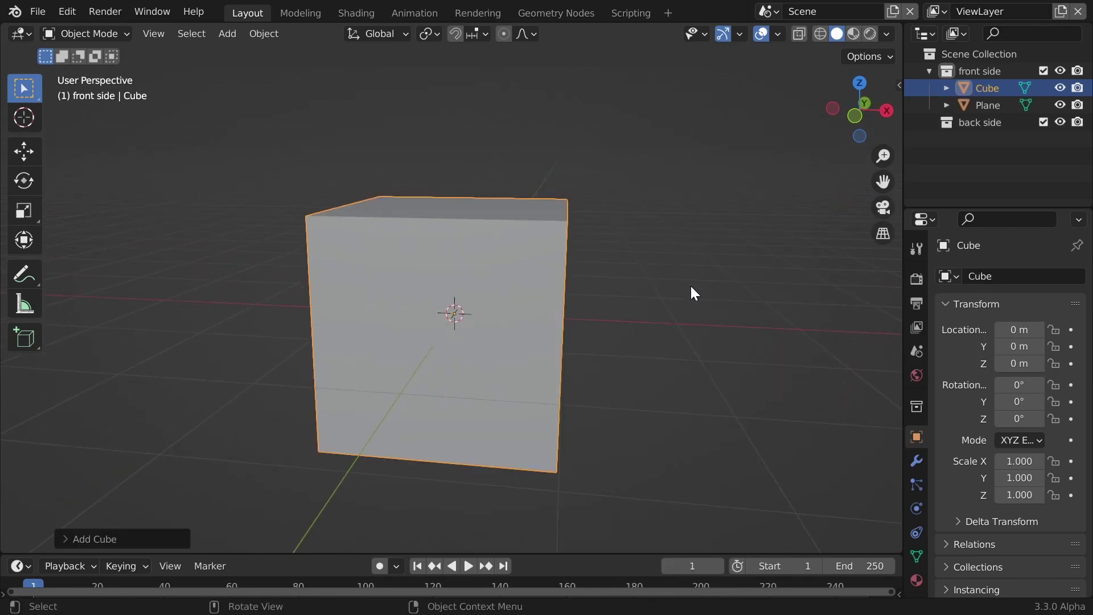
{"action": "key", "text": "s"}
{"action": "left_click", "coordinate": [620, 278]}
- Bevel the cube's lower-left and upper-right depth edges in X-ray front view to match the plane's cut corners
{"action": "key", "text": "KP_1"}
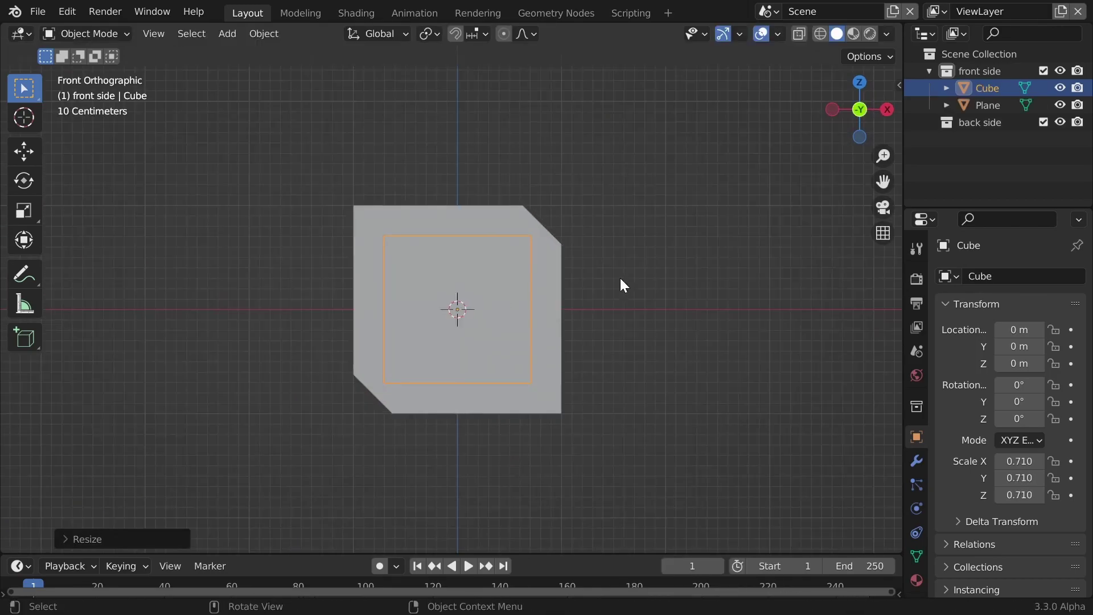
{"action": "scroll", "coordinate": [620, 278], "scroll_direction": "up", "scroll_amount": 2}
{"action": "key", "text": "Tab"}
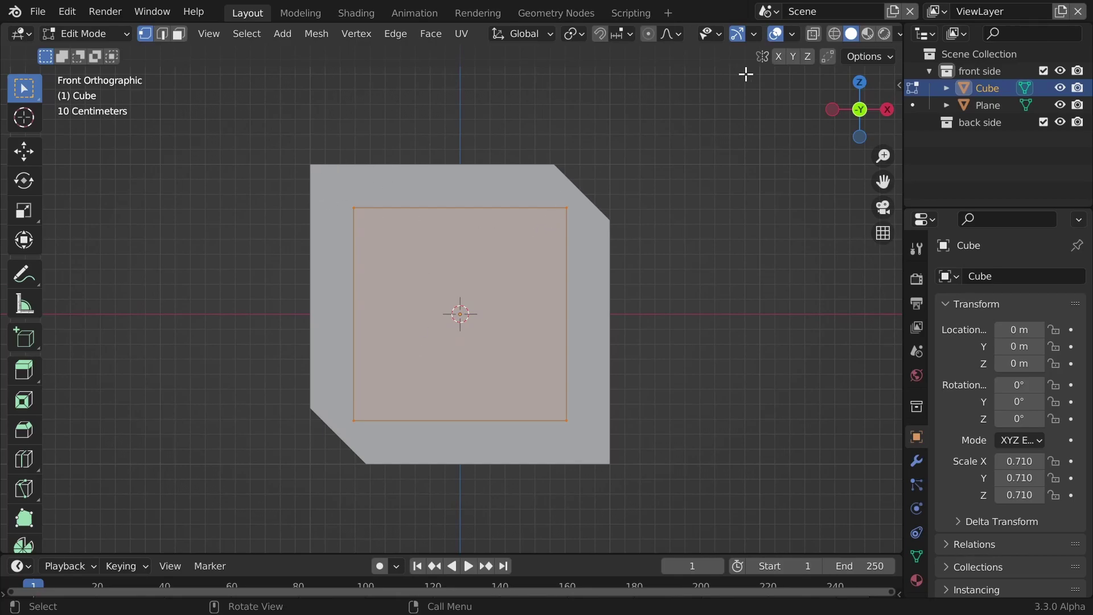
{"action": "left_click", "coordinate": [814, 36]}
{"action": "left_click", "coordinate": [383, 403]}
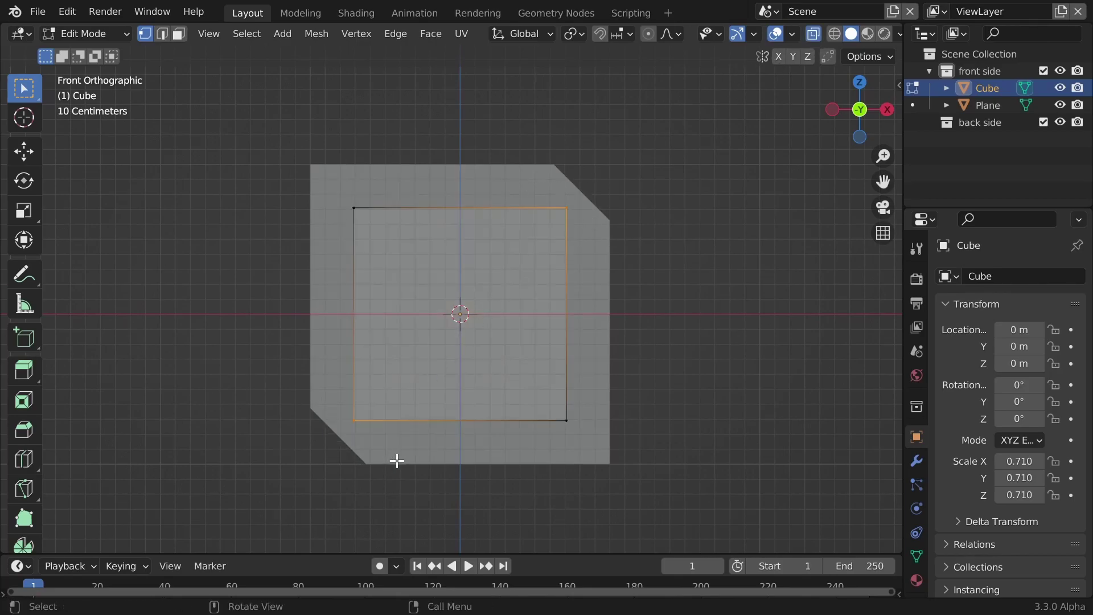
{"action": "key", "text": "ctrl+b"}
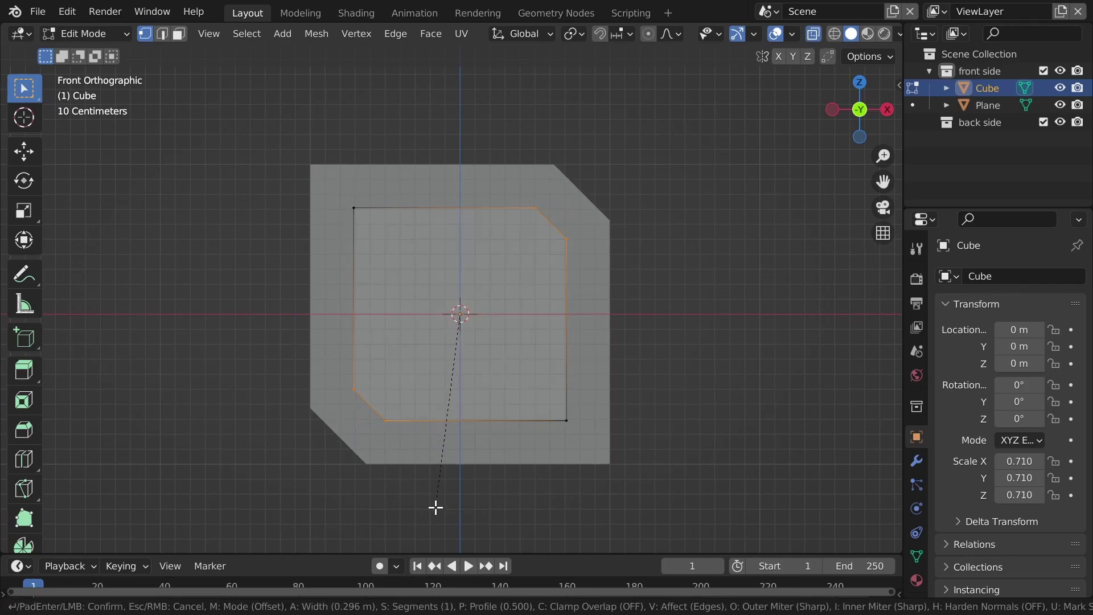
{"action": "left_click", "coordinate": [473, 461]}
{"action": "key", "text": "Tab"}
{"action": "middle_click_drag", "start_coordinate": [596, 303], "coordinate": [570, 319]}
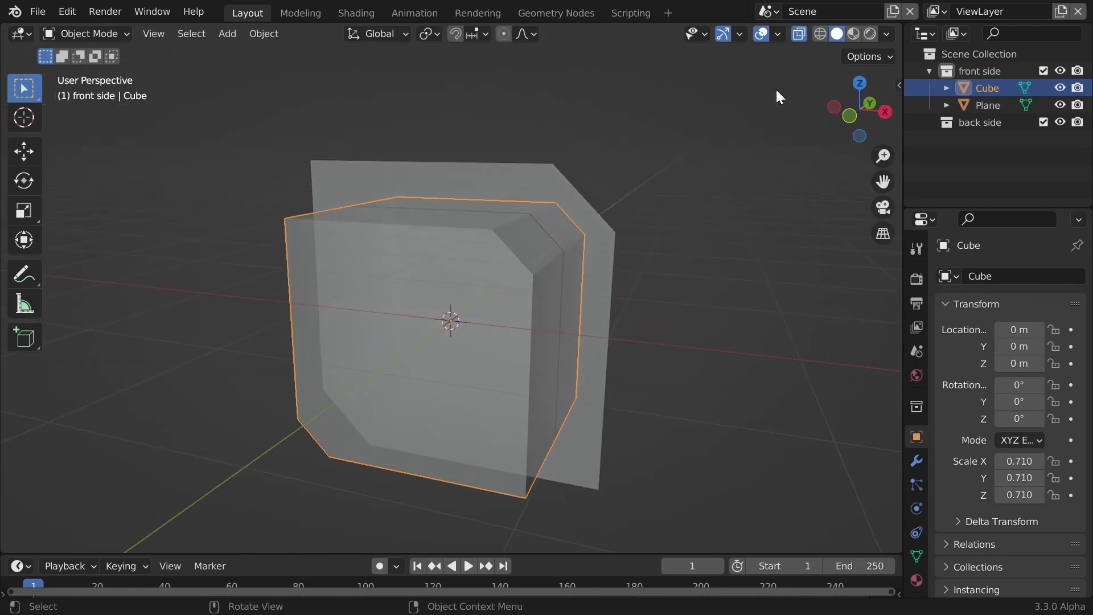
{"action": "left_click", "coordinate": [802, 33]}
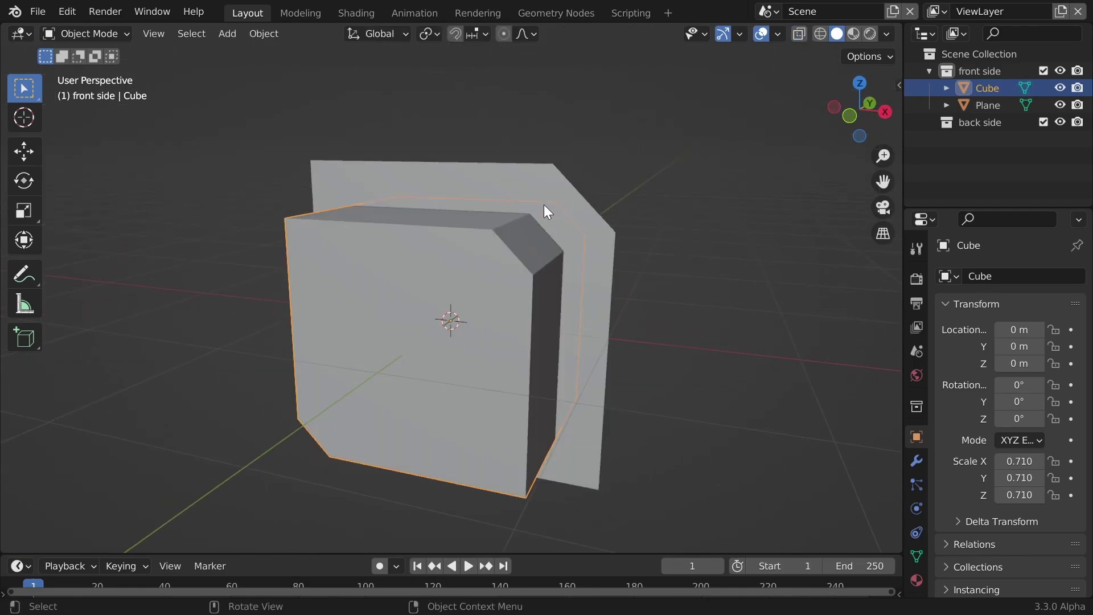
- Cut the cube's shape out of the plane with Bool Tool's Auto Boolean Difference
{"action": "left_click", "coordinate": [521, 174], "text": "shift"}
{"action": "key", "text": "n"}
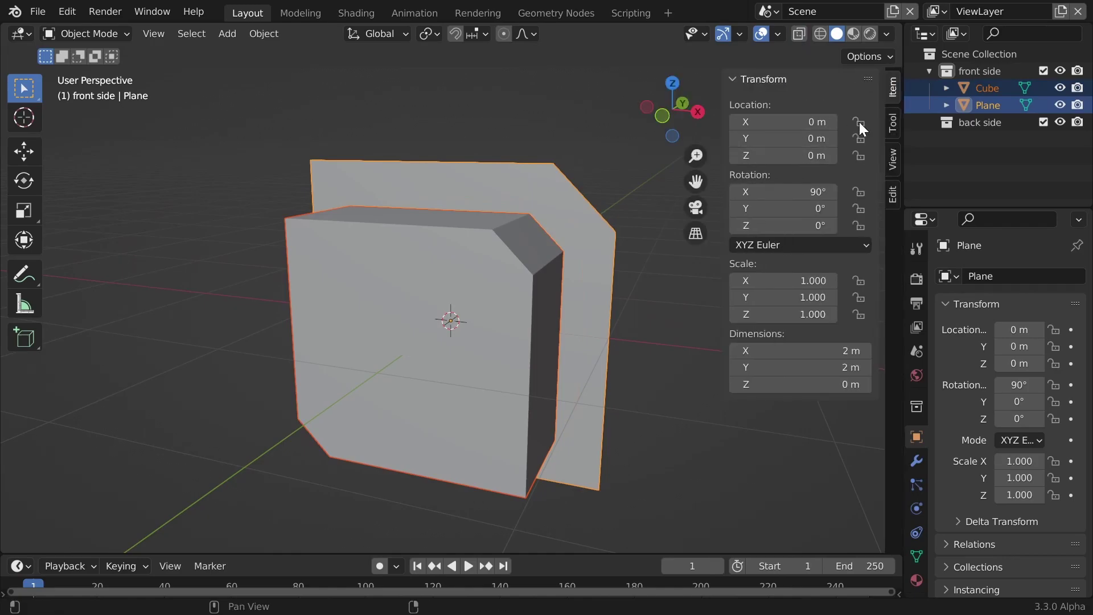
{"action": "left_click", "coordinate": [893, 193]}
{"action": "left_click", "coordinate": [765, 80]}
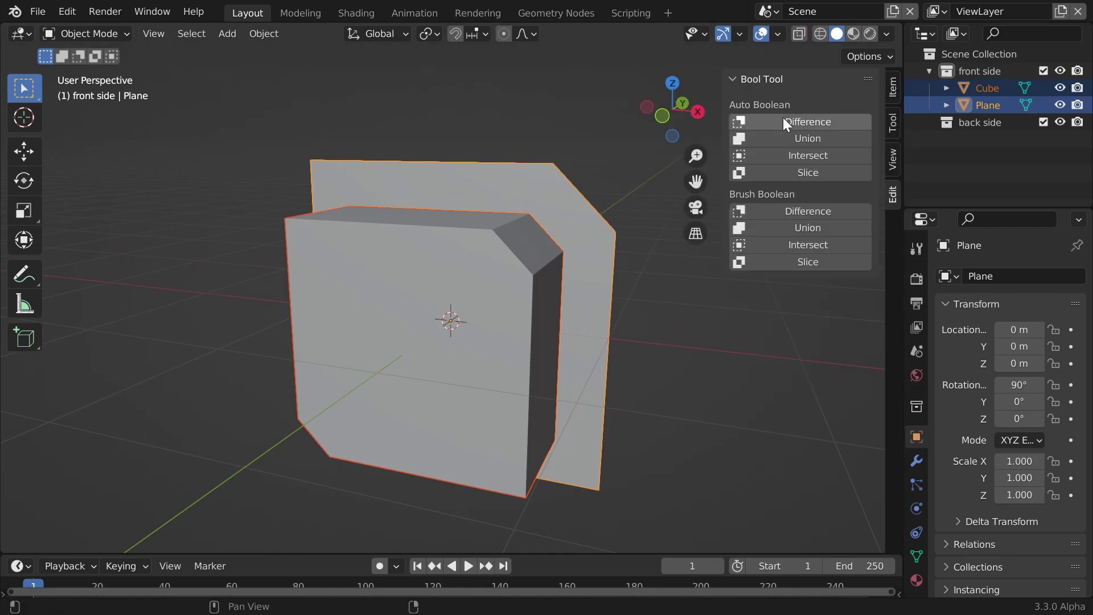
{"action": "left_click", "coordinate": [774, 122]}
{"action": "key", "text": "n"}
{"action": "key", "text": "Tab"}
{"action": "middle_click_drag", "start_coordinate": [568, 220], "coordinate": [408, 286]}
{"action": "key", "text": "Tab"}
{"action": "left_click", "coordinate": [593, 254]}
{"action": "middle_click_drag", "start_coordinate": [593, 254], "coordinate": [399, 259]}
{"action": "middle_click_drag", "start_coordinate": [498, 258], "coordinate": [666, 269]}
- Add a UV sphere and scale it down to about 0.57
{"action": "key", "text": "shift+a"}
{"action": "left_click", "coordinate": [759, 313]}
{"action": "middle_click_drag", "start_coordinate": [759, 313], "coordinate": [706, 282]}
{"action": "key", "text": "s"}
{"action": "left_click", "coordinate": [593, 307]}
- Move the sphere behind the frame to about X 0.34 m and Y 0.72 m, and shade it smooth
{"action": "middle_click_drag", "start_coordinate": [592, 306], "coordinate": [695, 310]}
{"action": "key", "text": "g"}
{"action": "key", "text": "y"}
{"action": "left_click", "coordinate": [605, 340]}
{"action": "key", "text": "g"}
{"action": "key", "text": "x"}
{"action": "left_click", "coordinate": [678, 288]}
{"action": "right_click", "coordinate": [606, 258]}
{"action": "left_click", "coordinate": [606, 259]}
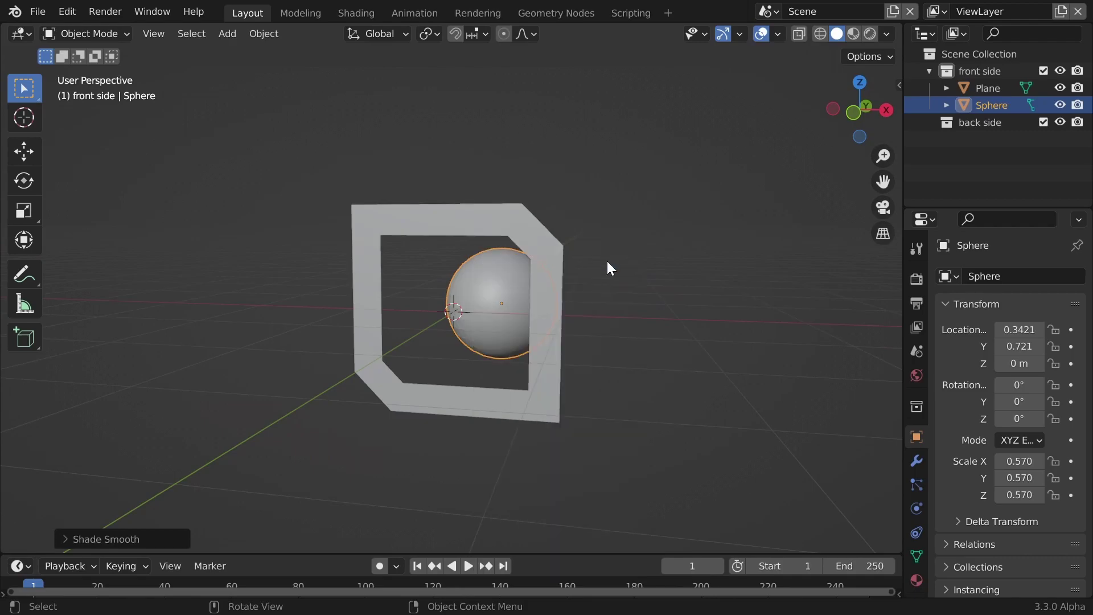
- Extrude the frame's outer edge loop about 0.04 m along Y to form a thin rim
{"action": "key", "text": "Tab"}
{"action": "key", "text": "Tab"}
{"action": "left_click", "coordinate": [622, 271]}
{"action": "middle_click_drag", "start_coordinate": [603, 251], "coordinate": [647, 256]}
{"action": "middle_click_drag", "start_coordinate": [538, 197], "coordinate": [192, 82]}
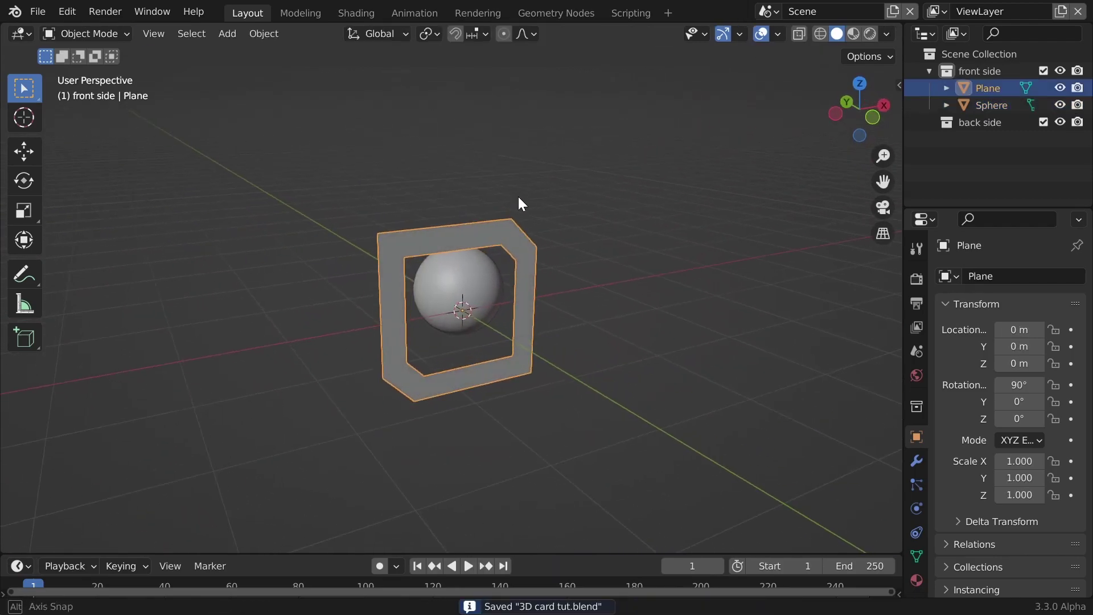
{"action": "key", "text": "Tab"}
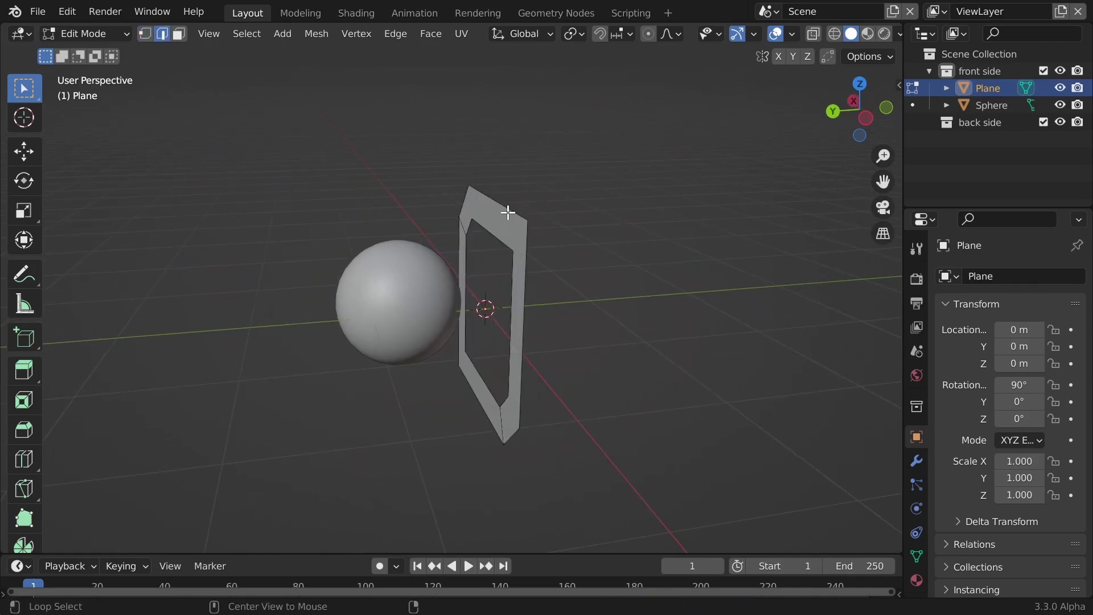
{"action": "middle_click_drag", "start_coordinate": [567, 236], "coordinate": [572, 285]}
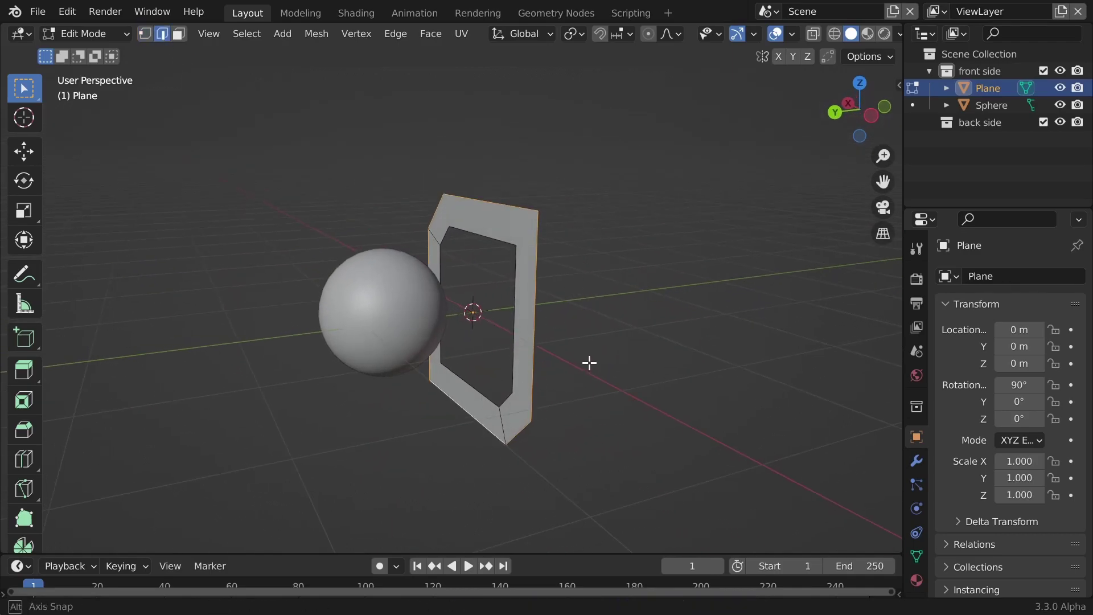
{"action": "middle_click_drag", "start_coordinate": [589, 363], "coordinate": [527, 376]}
{"action": "key", "text": "g"}
{"action": "key", "text": "y"}
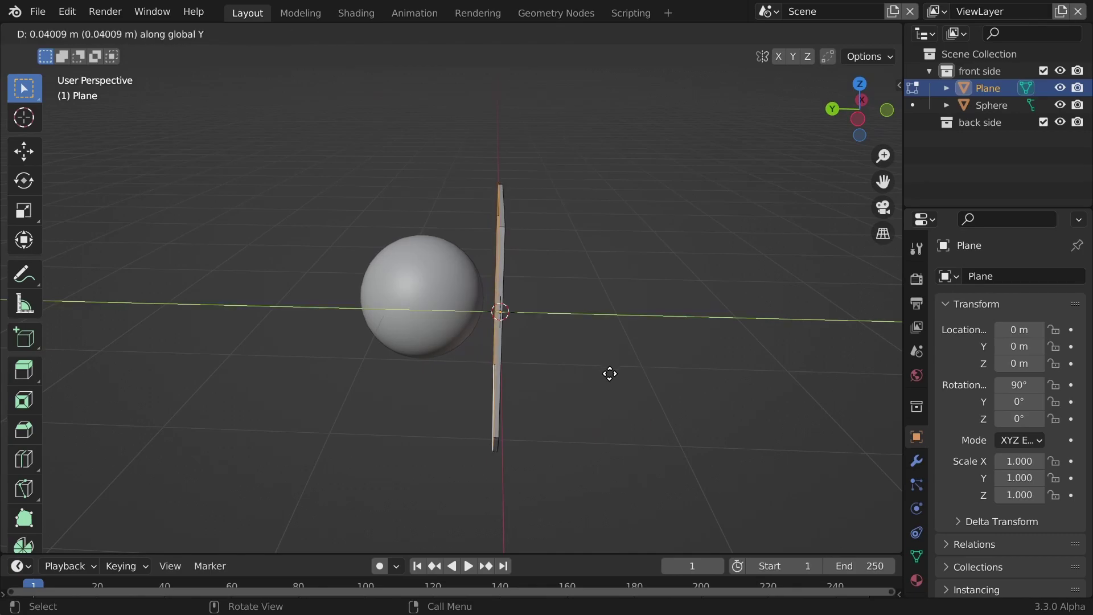
{"action": "left_click", "coordinate": [611, 375]}
- Extrude the rim's rear edge loop about 1.74 m further along Y and close the open back with a face
{"action": "middle_click_drag", "start_coordinate": [609, 374], "coordinate": [639, 314]}
{"action": "key", "text": "e"}
{"action": "key", "text": "y"}
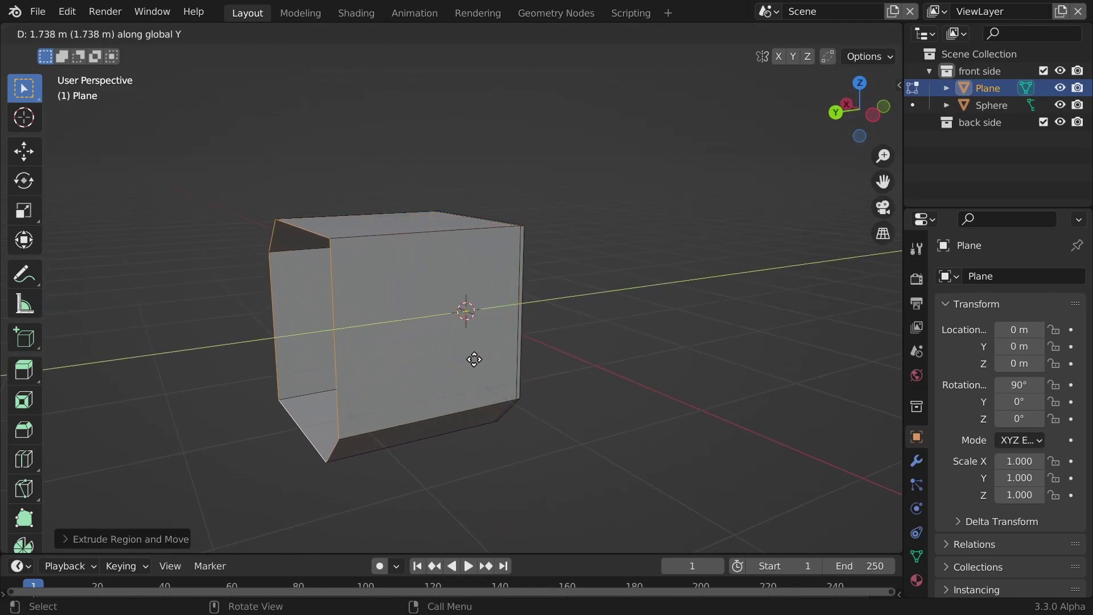
{"action": "left_click", "coordinate": [475, 360]}
{"action": "middle_click_drag", "start_coordinate": [503, 359], "coordinate": [405, 290]}
{"action": "middle_click_drag", "start_coordinate": [576, 309], "coordinate": [661, 344]}
{"action": "key", "text": "Tab"}
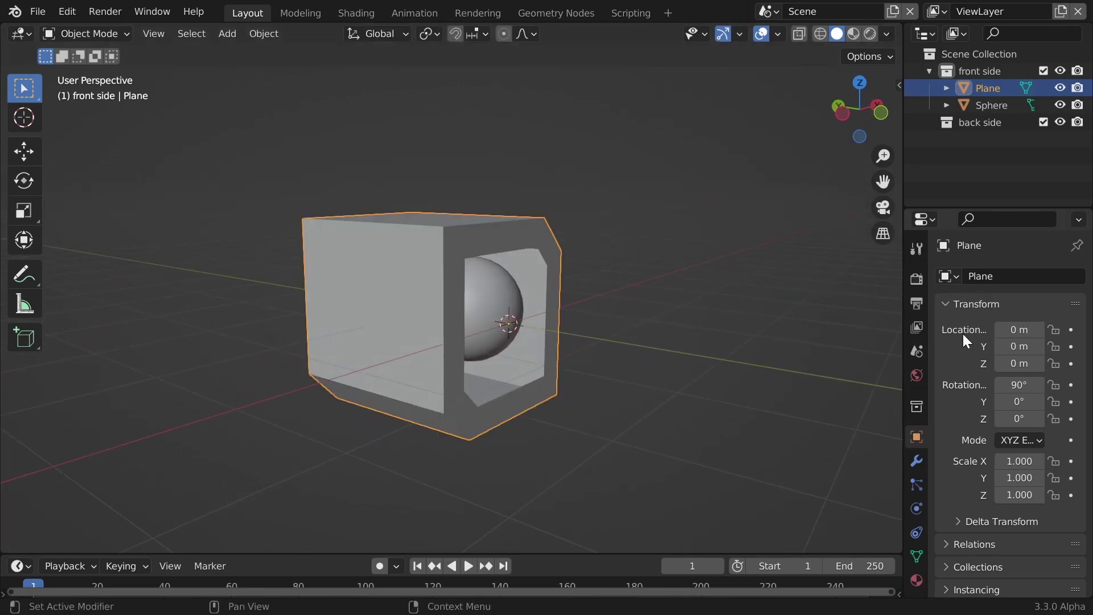
- Create a material named "main" on the frame object and set its base color to black
{"action": "left_click", "coordinate": [916, 585]}
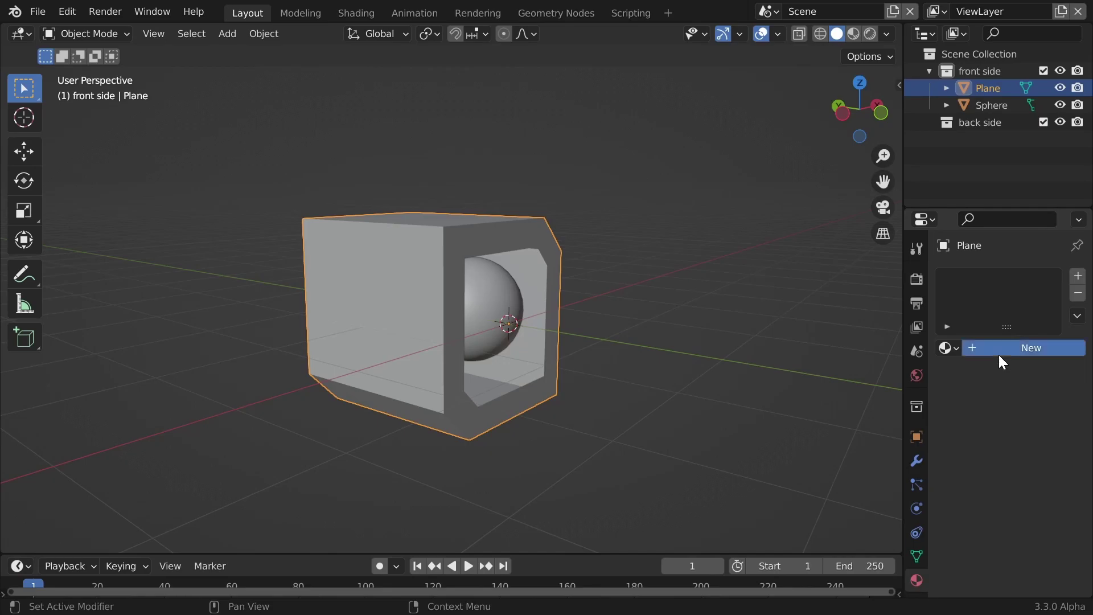
{"action": "left_click", "coordinate": [999, 354]}
{"action": "key", "text": "Return"}
{"action": "left_click", "coordinate": [1036, 526]}
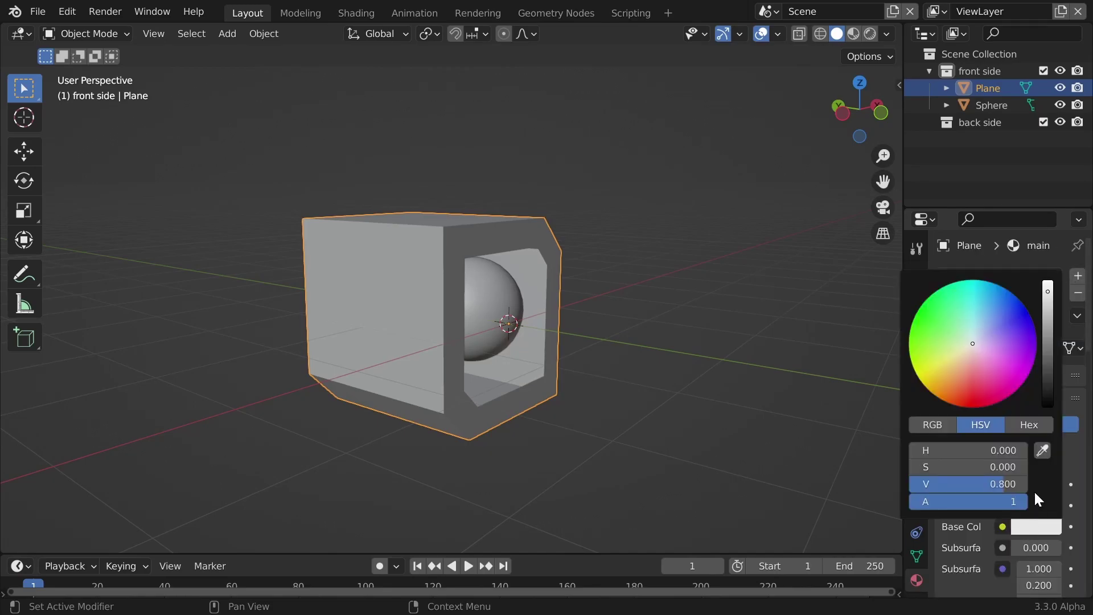
{"action": "left_click_drag", "start_coordinate": [1049, 367], "coordinate": [1044, 407]}
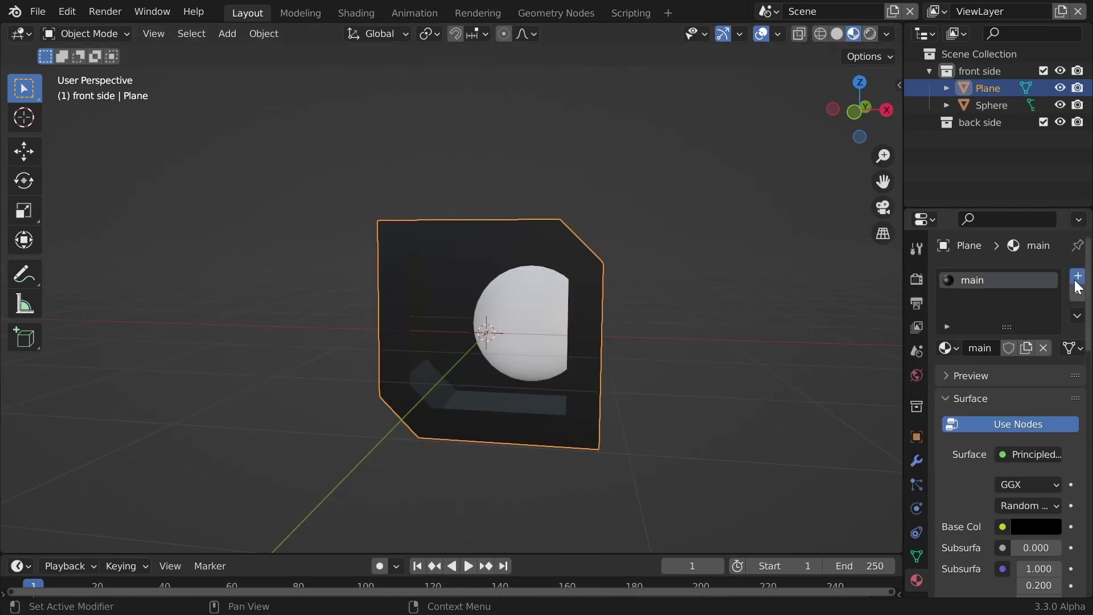
- Add a second material slot to the frame object with a new material named "background"
{"action": "left_click", "coordinate": [1078, 279]}
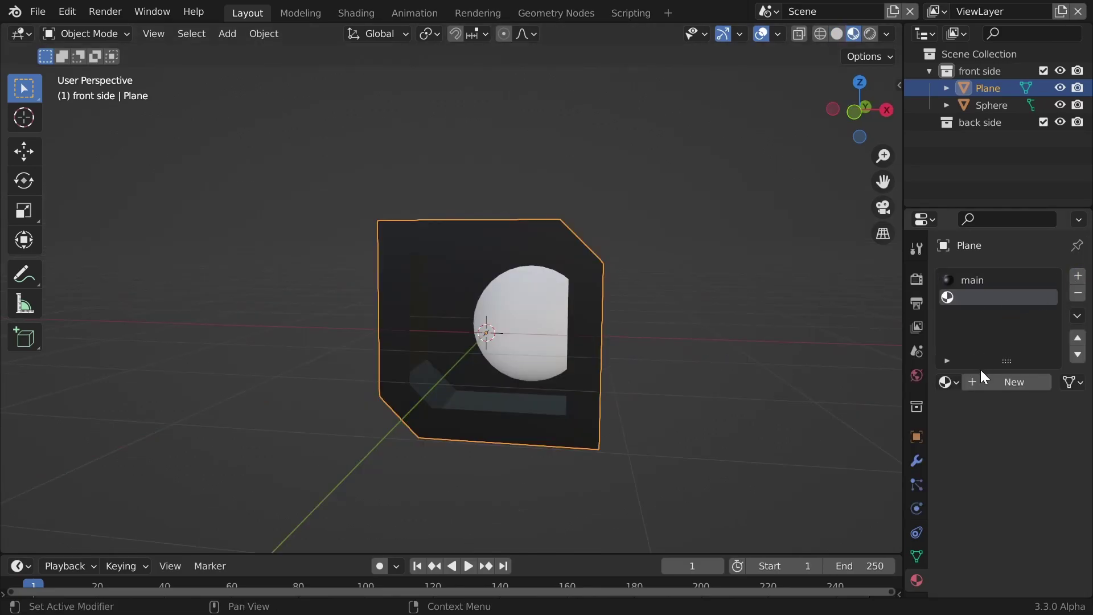
{"action": "left_click", "coordinate": [989, 383]}
{"action": "double_click", "coordinate": [978, 297]}
{"action": "type", "text": "background"}
{"action": "key", "text": "Return"}
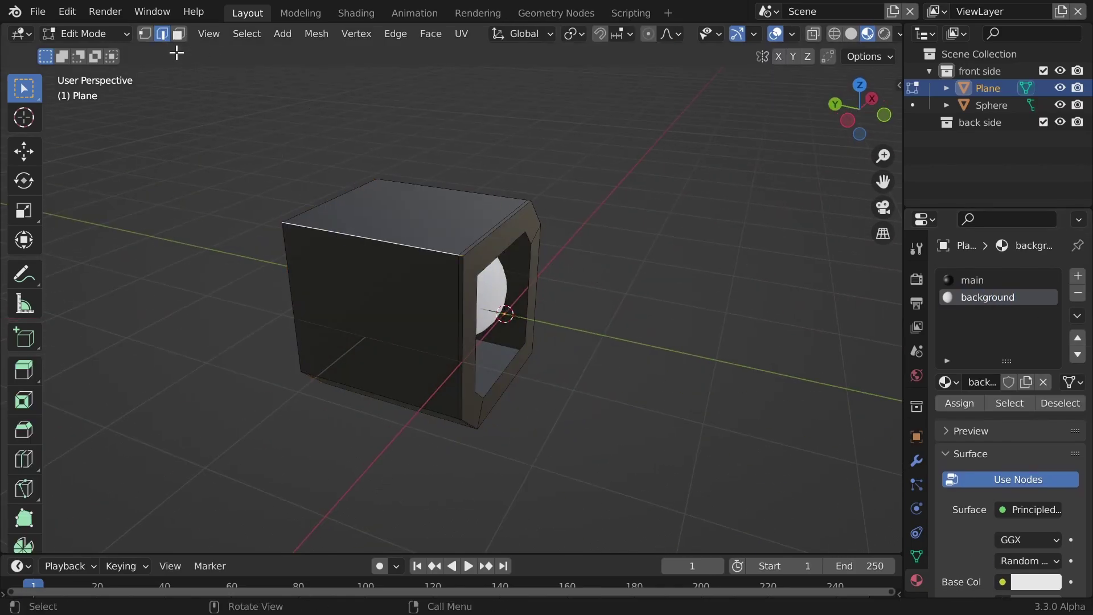
- Assign the background material to the box's long side faces and its back face
{"action": "left_click", "coordinate": [349, 242], "text": "alt"}
{"action": "middle_click_drag", "start_coordinate": [349, 241], "coordinate": [336, 312]}
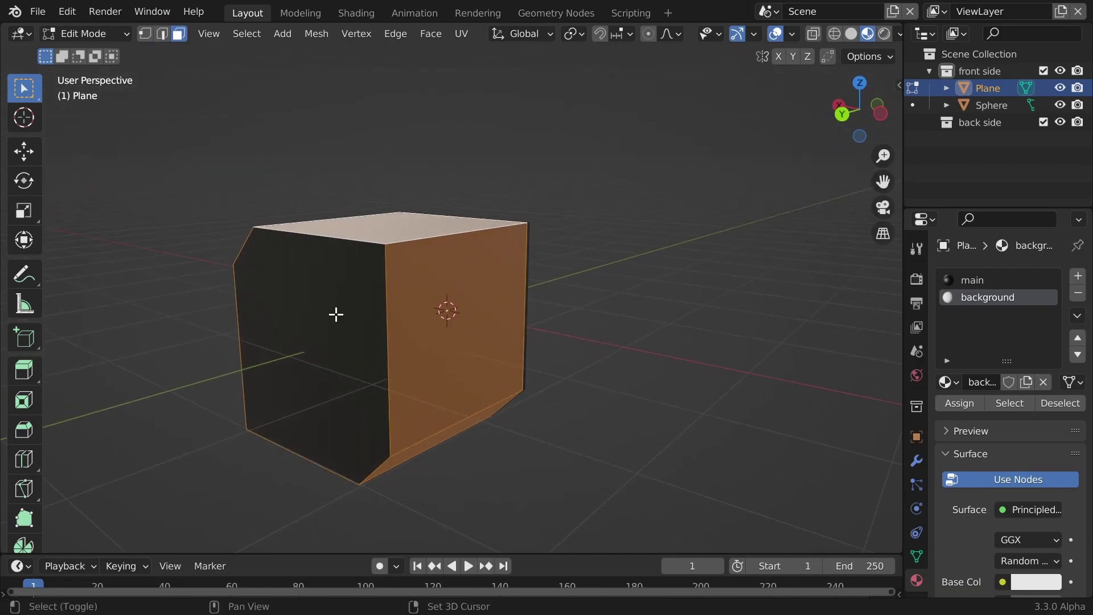
{"action": "left_click", "coordinate": [341, 312], "text": "shift"}
{"action": "scroll", "coordinate": [510, 254], "scroll_direction": "down", "scroll_amount": 3}
{"action": "middle_click_drag", "start_coordinate": [511, 254], "coordinate": [268, 256]}
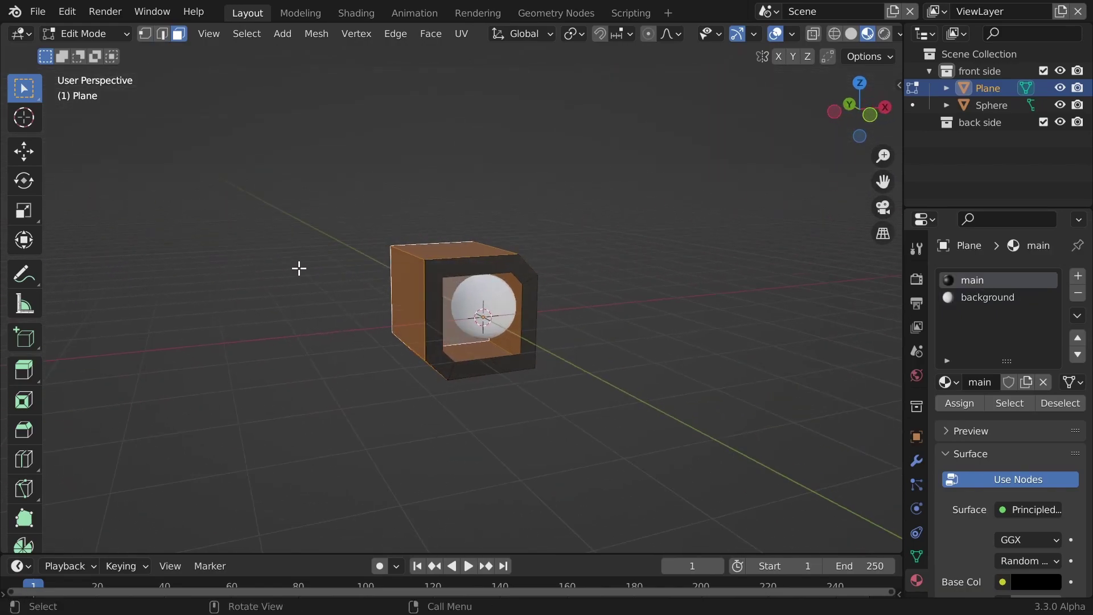
{"action": "scroll", "coordinate": [268, 257], "scroll_direction": "up", "scroll_amount": 4}
{"action": "left_click", "coordinate": [981, 298]}
{"action": "left_click", "coordinate": [946, 404]}
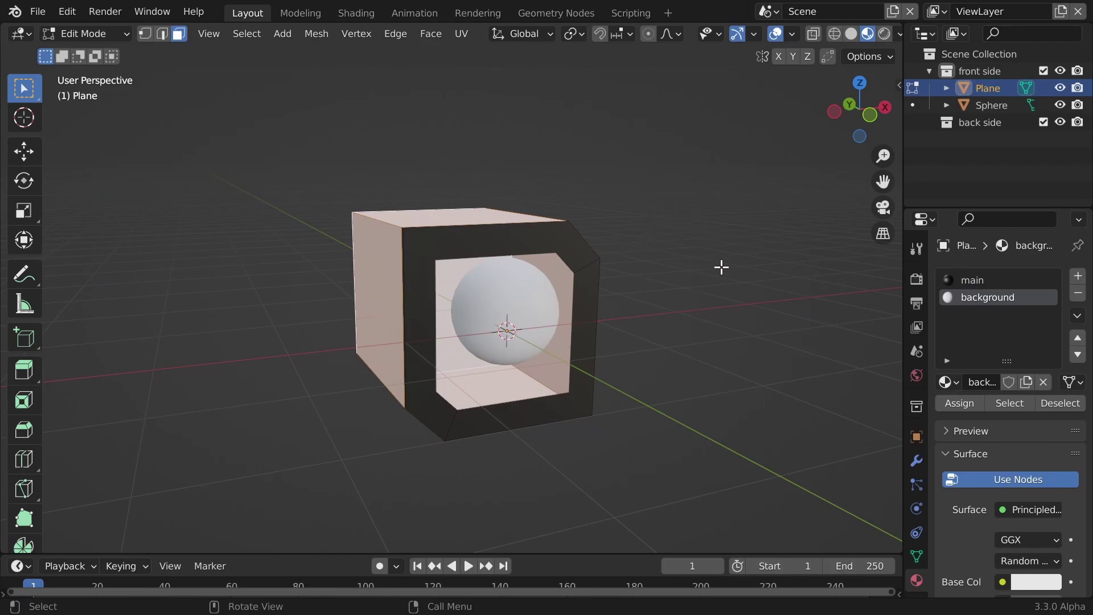
{"action": "key", "text": "Tab"}
{"action": "middle_click_drag", "start_coordinate": [676, 272], "coordinate": [754, 271]}
{"action": "left_click", "coordinate": [576, 270]}
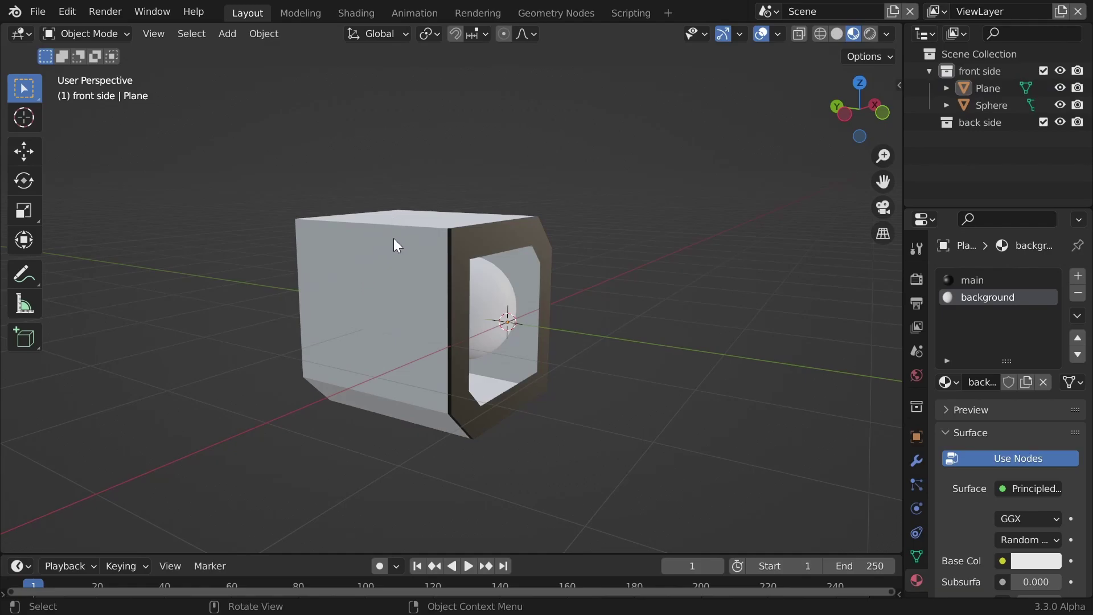
{"action": "middle_click_drag", "start_coordinate": [500, 234], "coordinate": [463, 235]}
{"action": "middle_click_drag", "start_coordinate": [483, 295], "coordinate": [497, 172]}
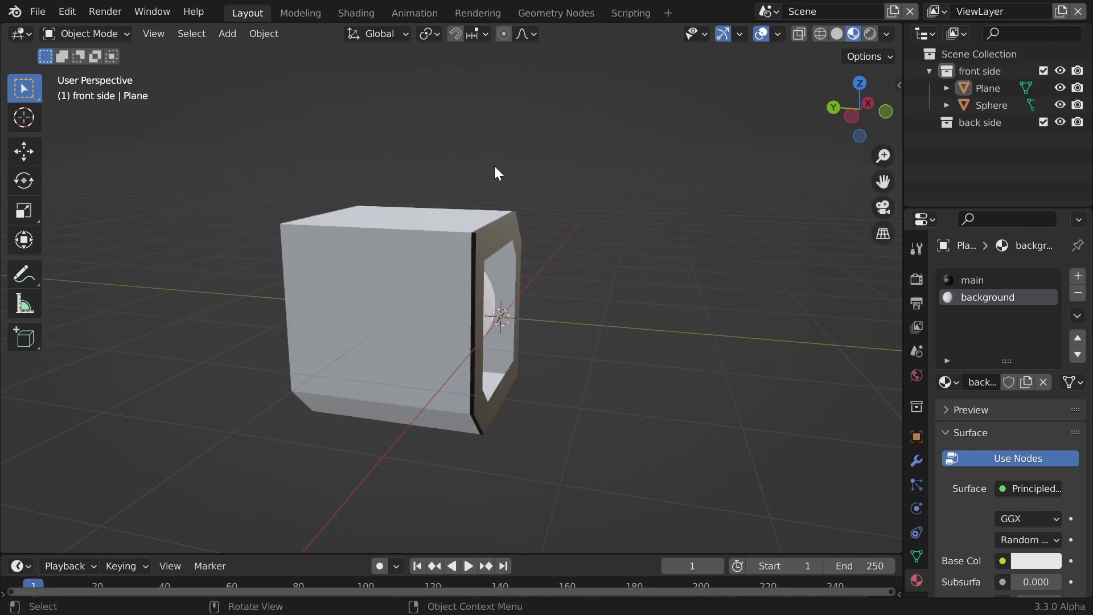
- Switch to the Shading workspace and delete the Principled BSDF node from the background material
{"action": "left_click", "coordinate": [356, 12]}
{"action": "middle_click_drag", "start_coordinate": [1003, 231], "coordinate": [1042, 69]}
{"action": "scroll", "coordinate": [1055, 30], "scroll_direction": "down", "scroll_amount": 3}
{"action": "left_click", "coordinate": [1050, 32]}
{"action": "mouse_move", "coordinate": [946, 160]}
{"action": "middle_mouse_down"}
{"action": "mouse_move", "coordinate": [929, 152]}
{"action": "mouse_move", "coordinate": [968, 156]}
{"action": "middle_mouse_up"}
{"action": "left_click", "coordinate": [524, 316]}
{"action": "scroll", "coordinate": [513, 319], "scroll_direction": "up", "scroll_amount": 3}
{"action": "left_click", "coordinate": [398, 237]}
{"action": "key", "text": "x"}
{"action": "key", "text": "shift+a"}
{"action": "left_click", "coordinate": [343, 213]}
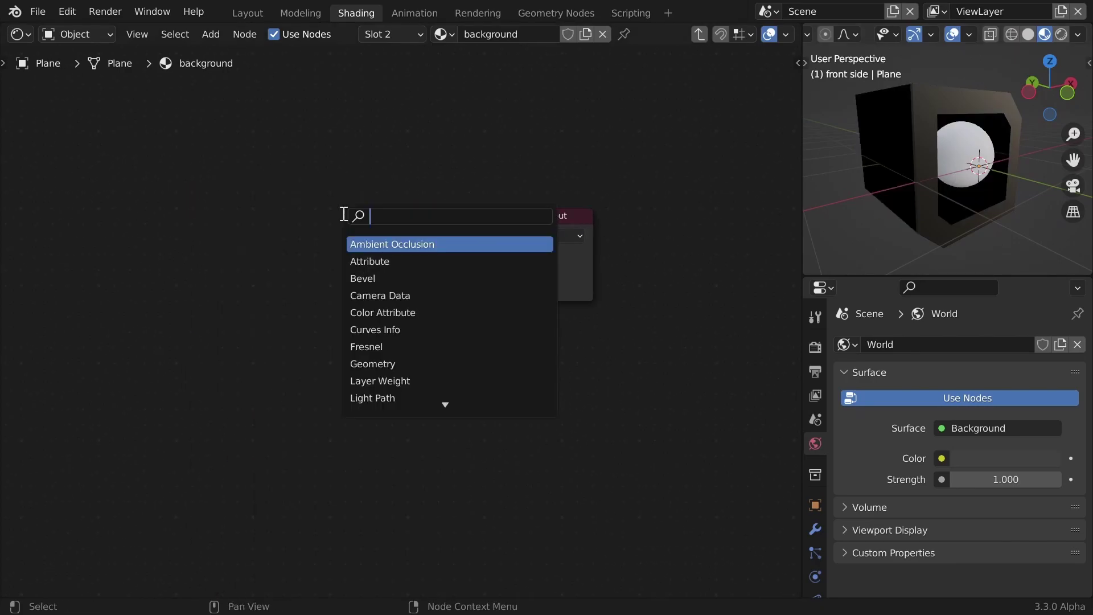
{"action": "key", "text": "Escape"}
{"action": "middle_click_drag", "start_coordinate": [764, 208], "coordinate": [977, 119]}
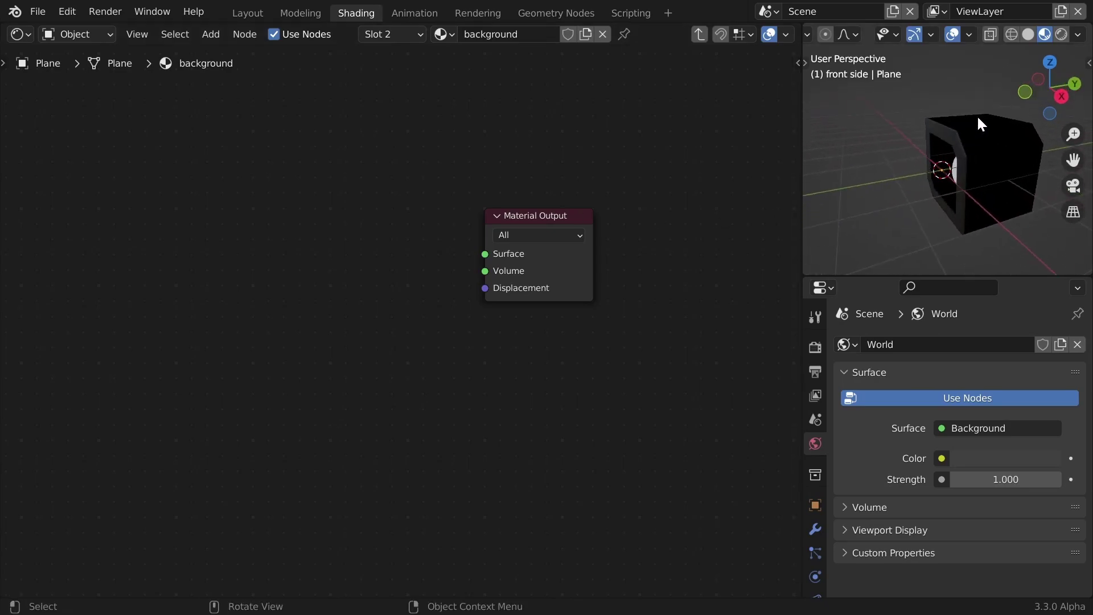
- Add a Geometry node to the background material and connect its Backfacing output to the Material Output's Surface
{"action": "middle_click_drag", "start_coordinate": [954, 181], "coordinate": [854, 188]}
{"action": "key", "text": "shift+a"}
{"action": "left_click", "coordinate": [306, 239]}
{"action": "type", "text": "gei"}
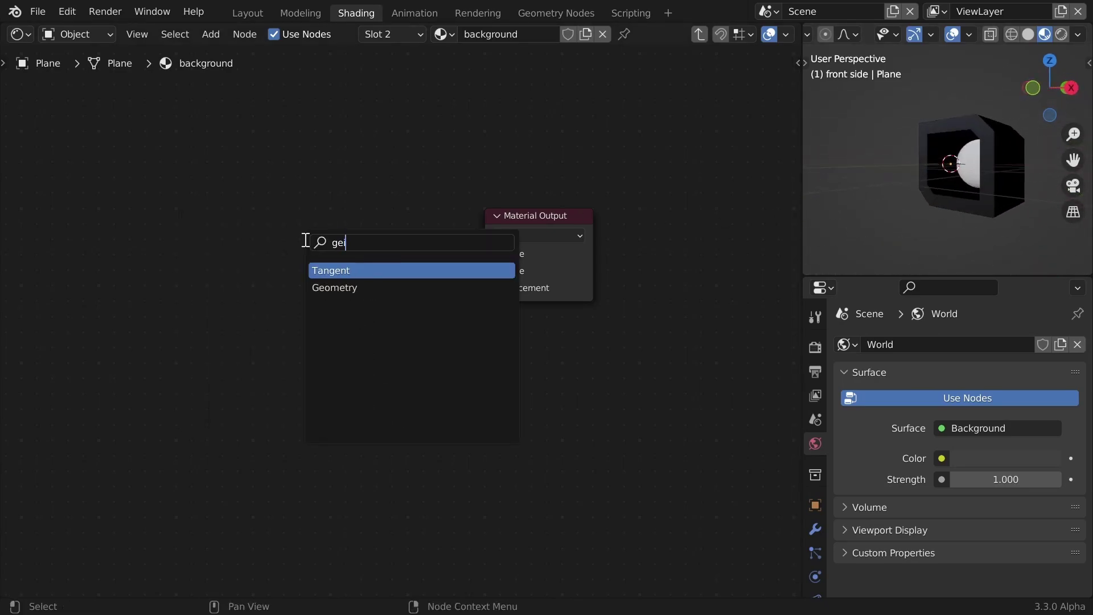
{"action": "key", "text": "BackSpace"}
{"action": "key", "text": "Return"}
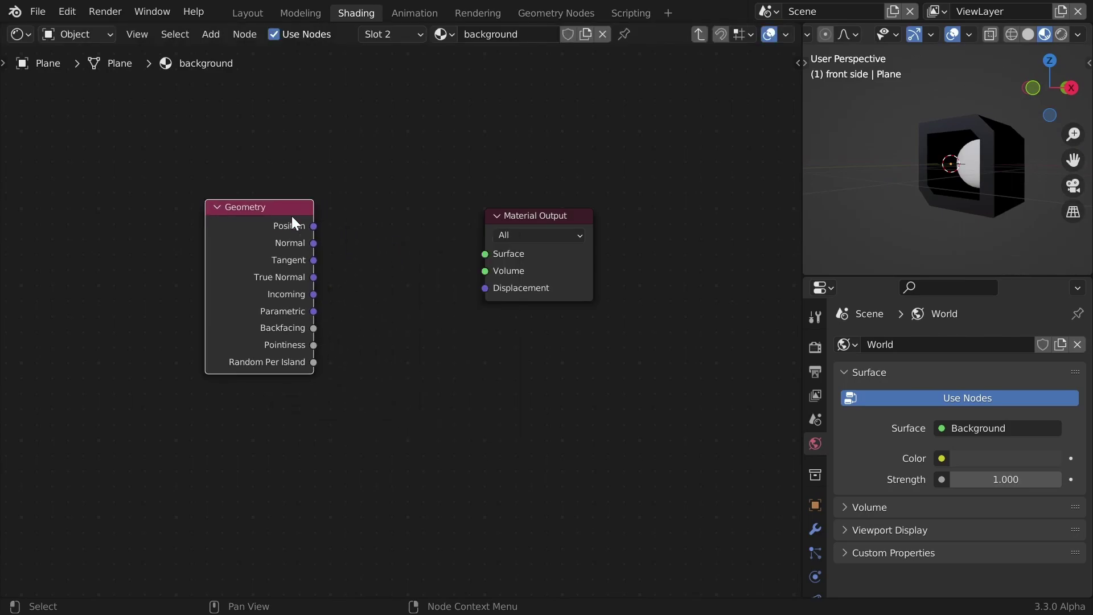
{"action": "left_click", "coordinate": [226, 189]}
{"action": "left_click_drag", "start_coordinate": [299, 276], "coordinate": [484, 254]}
{"action": "middle_click_drag", "start_coordinate": [1030, 193], "coordinate": [970, 152]}
{"action": "key", "text": "g"}
{"action": "left_click", "coordinate": [154, 220]}
{"action": "middle_click_drag", "start_coordinate": [877, 227], "coordinate": [957, 143]}
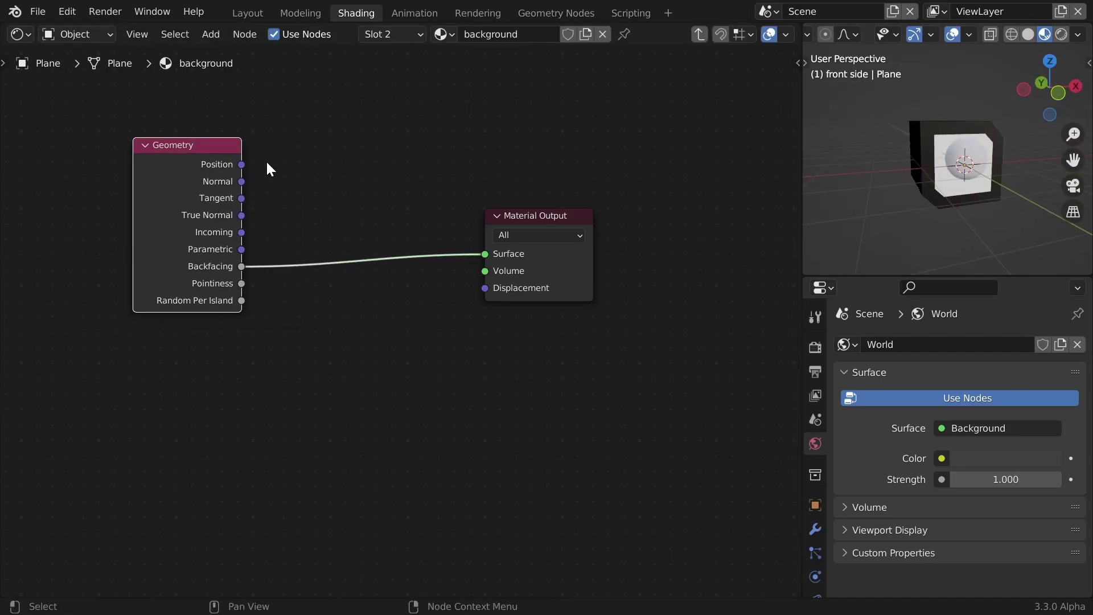
- Insert a Mix Shader before the Material Output and drive its Fac with the Backfacing output
{"action": "key", "text": "shift+a"}
{"action": "left_click", "coordinate": [279, 165]}
{"action": "type", "text": "mix"}
{"action": "key", "text": "Down"}
{"action": "key", "text": "Return"}
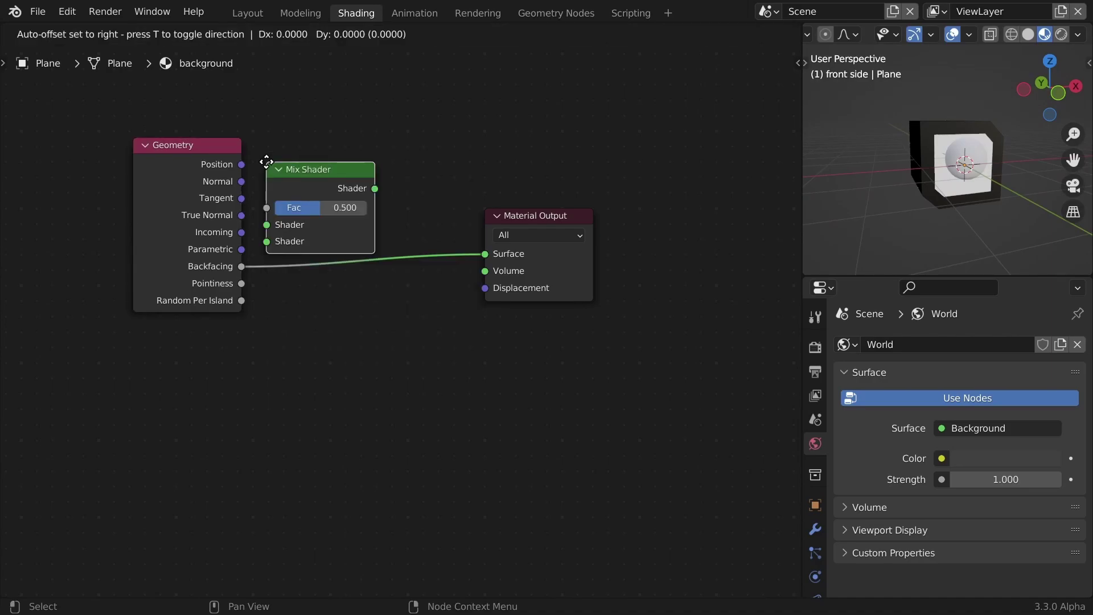
{"action": "left_click", "coordinate": [315, 216]}
{"action": "left_click_drag", "start_coordinate": [315, 278], "coordinate": [315, 261]}
- Add Holdout and Emission nodes and connect them to the Mix Shader's first and second Shader inputs respectively
{"action": "left_click_drag", "start_coordinate": [190, 244], "coordinate": [171, 167]}
{"action": "key", "text": "shift+a"}
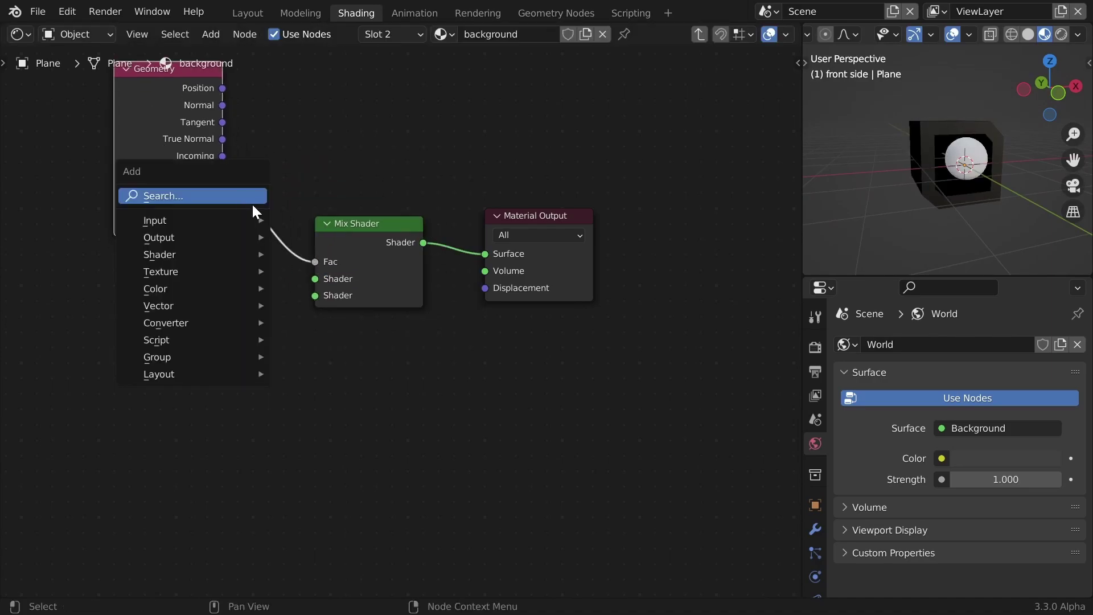
{"action": "type", "text": "ho"}
{"action": "key", "text": "Return"}
{"action": "left_click", "coordinate": [79, 262]}
{"action": "key", "text": "shift+a"}
{"action": "left_click", "coordinate": [80, 256]}
{"action": "type", "text": "em"}
{"action": "key", "text": "Return"}
{"action": "left_click", "coordinate": [80, 337]}
{"action": "right_click_drag", "start_coordinate": [217, 290], "coordinate": [359, 277], "text": "alt"}
{"action": "right_click_drag", "start_coordinate": [142, 364], "coordinate": [410, 251], "text": "alt"}
- Set the Emission node's color to black
{"action": "left_click", "coordinate": [153, 381]}
{"action": "left_click_drag", "start_coordinate": [261, 171], "coordinate": [261, 272]}
{"action": "middle_click_drag", "start_coordinate": [1051, 186], "coordinate": [938, 184]}
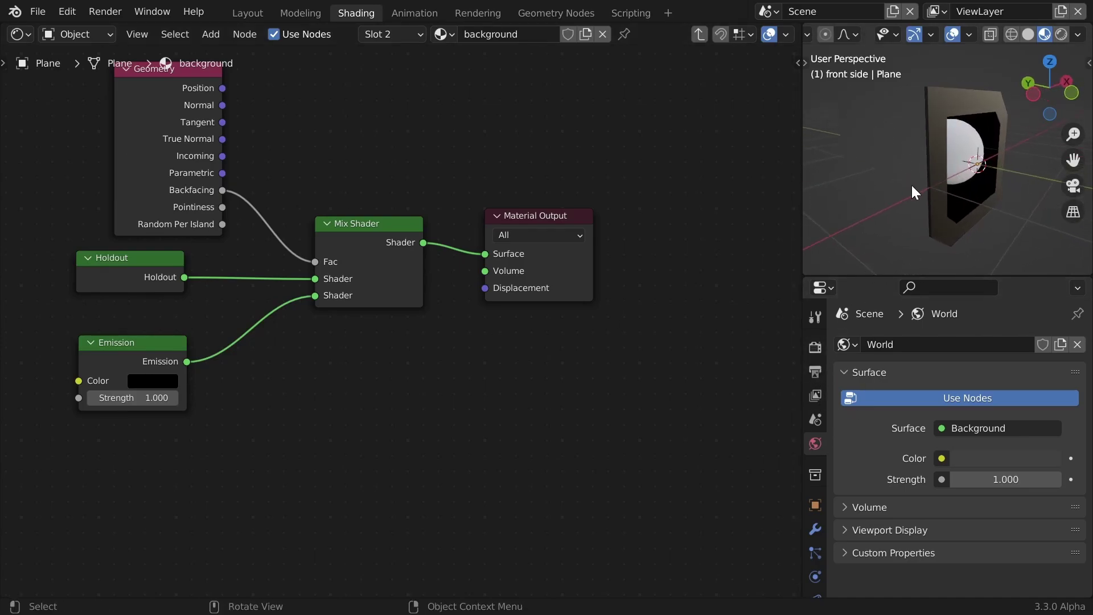
{"action": "scroll", "coordinate": [928, 197], "scroll_direction": "down", "scroll_amount": 2}
- Switch the viewport to rendered shading and enable Transparent in the Film render settings
{"action": "left_click", "coordinate": [1061, 34]}
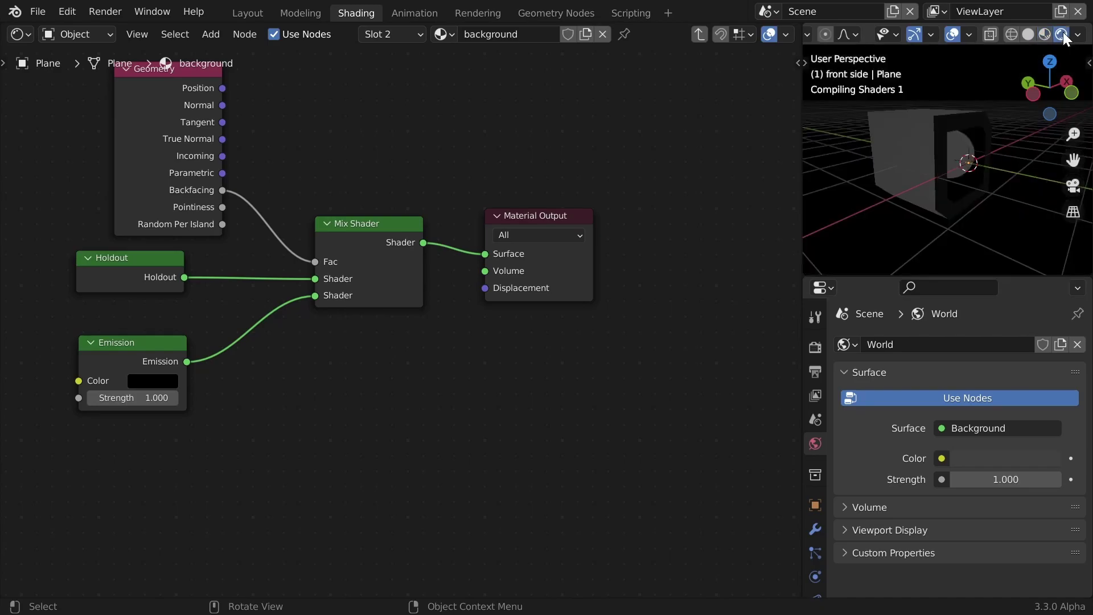
{"action": "left_click", "coordinate": [816, 347]}
{"action": "left_click", "coordinate": [815, 373]}
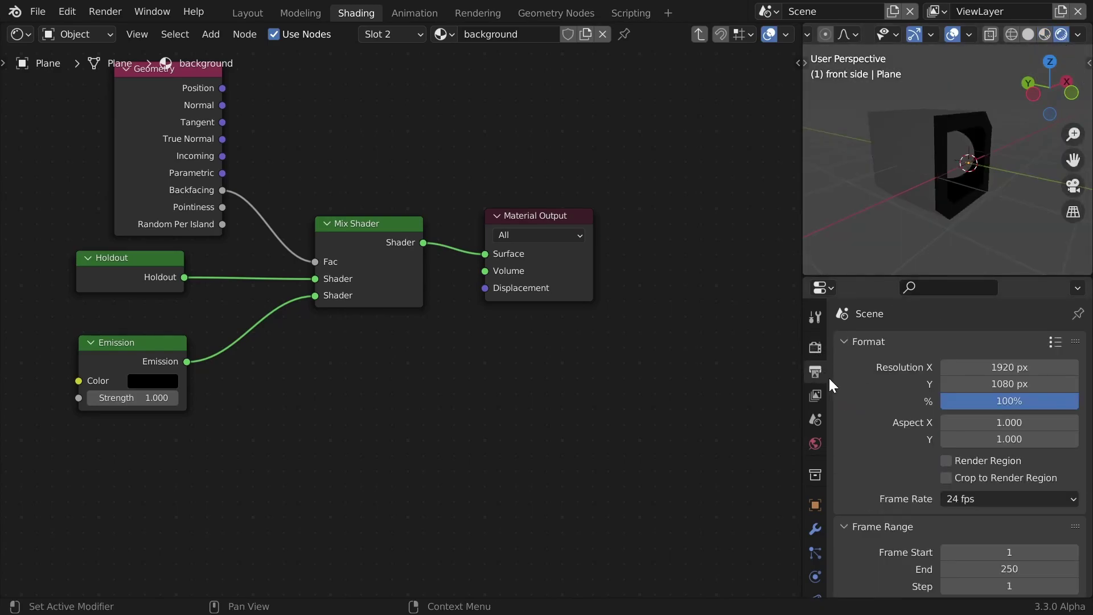
{"action": "left_click", "coordinate": [814, 348]}
{"action": "scroll", "coordinate": [935, 410], "scroll_direction": "down", "scroll_amount": 10}
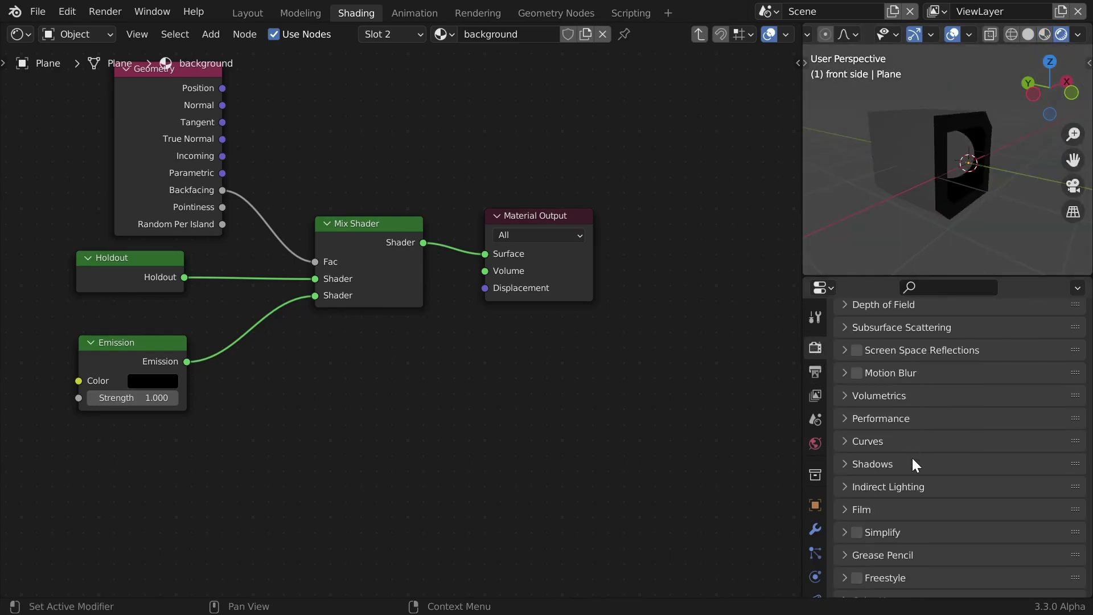
{"action": "left_click", "coordinate": [863, 494]}
{"action": "scroll", "coordinate": [912, 492], "scroll_direction": "down", "scroll_amount": 2}
{"action": "left_click", "coordinate": [948, 494]}
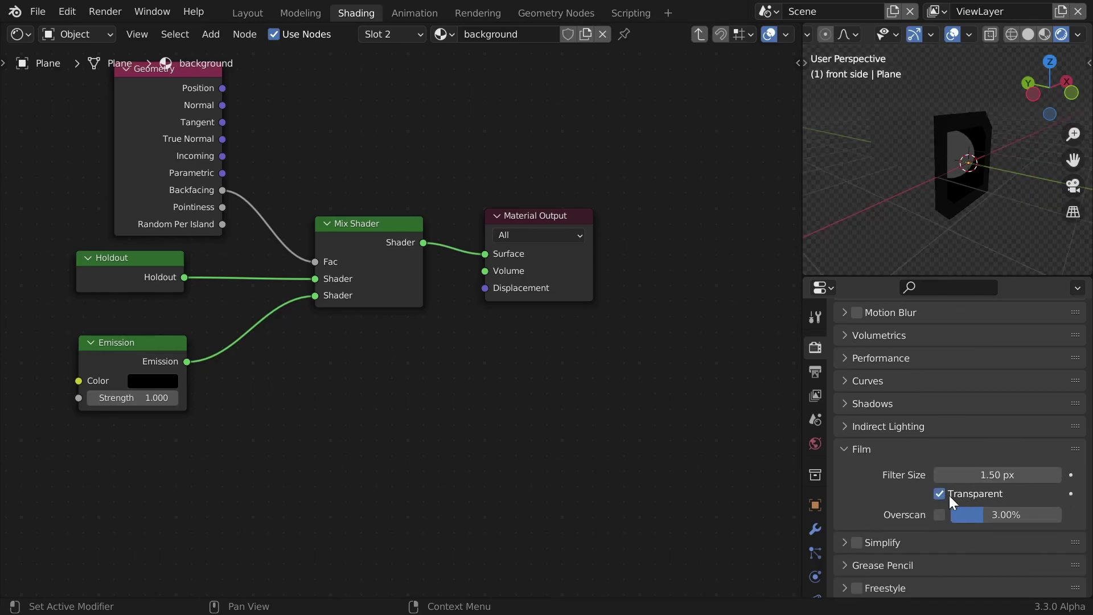
{"action": "middle_click_drag", "start_coordinate": [938, 205], "coordinate": [978, 151]}
{"action": "scroll", "coordinate": [938, 186], "scroll_direction": "up", "scroll_amount": 2}
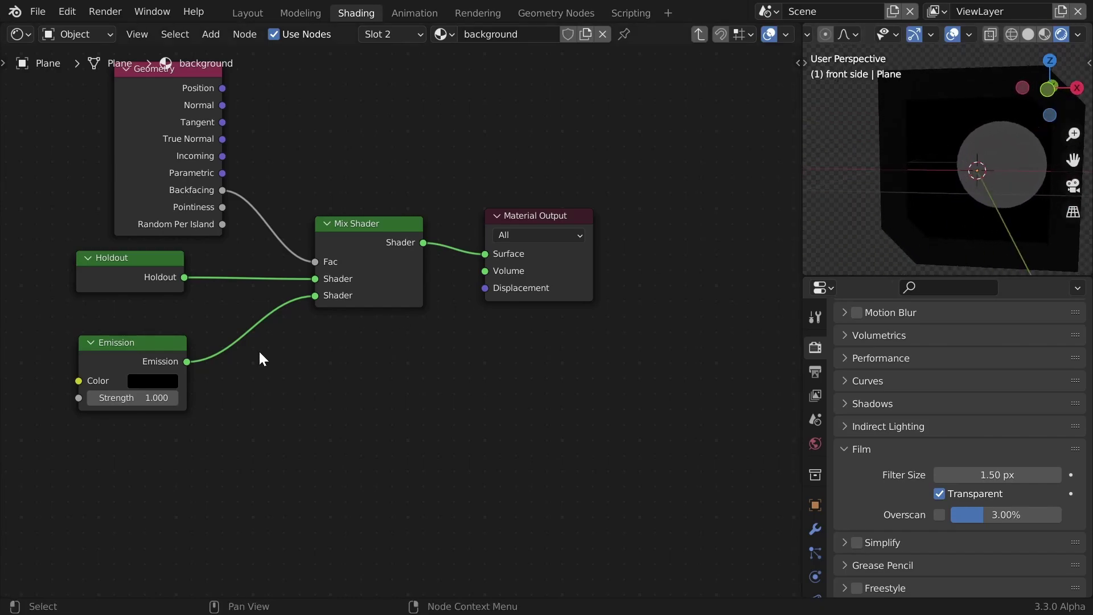
{"action": "scroll", "coordinate": [395, 371], "scroll_direction": "down", "scroll_amount": 2}
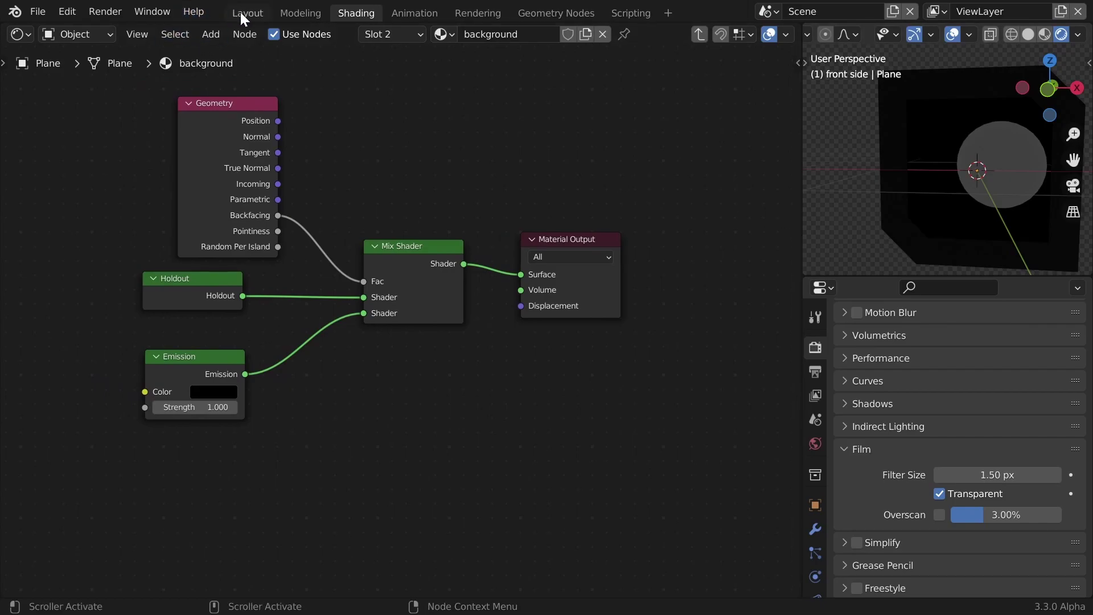
- Switch to the Layout workspace and add an area light to the scene
{"action": "left_click", "coordinate": [246, 13]}
{"action": "middle_click_drag", "start_coordinate": [561, 323], "coordinate": [488, 317]}
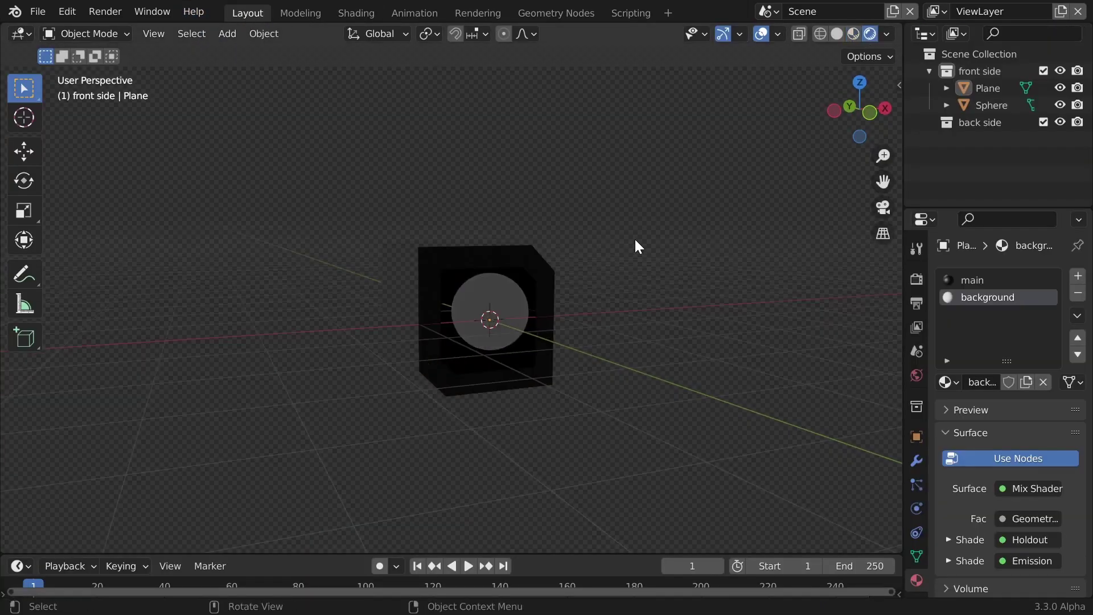
{"action": "middle_click_drag", "start_coordinate": [634, 245], "coordinate": [641, 263]}
{"action": "key", "text": "shift+a"}
{"action": "mouse_move", "coordinate": [685, 476]}
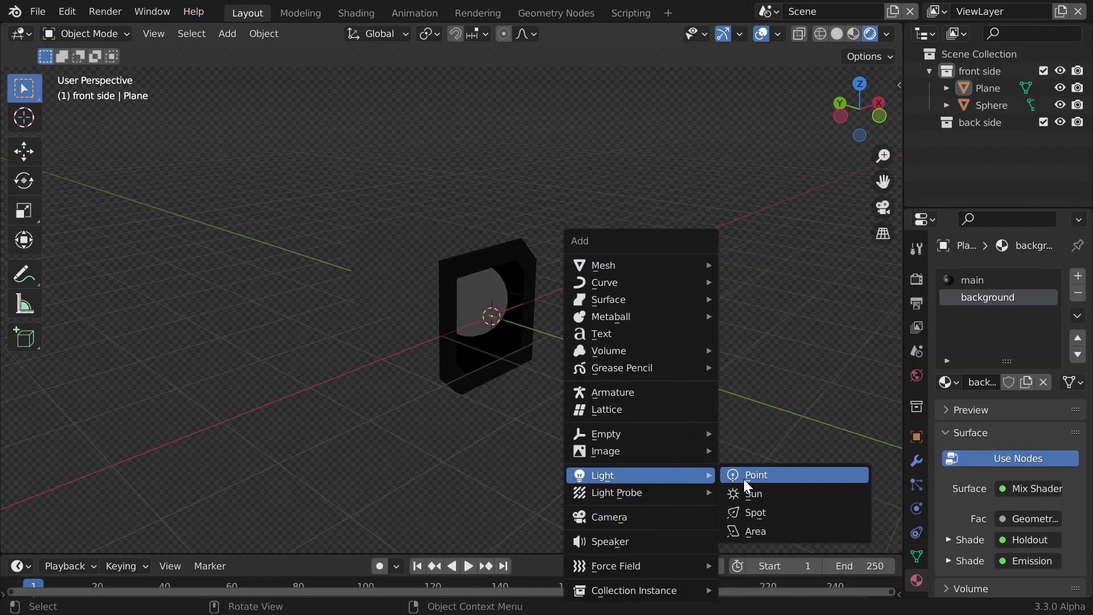
{"action": "left_click", "coordinate": [754, 531]}
- Rotate the area light about X to face the box and move it along Y in front of the opening
{"action": "key", "text": "r"}
{"action": "left_click", "coordinate": [724, 431]}
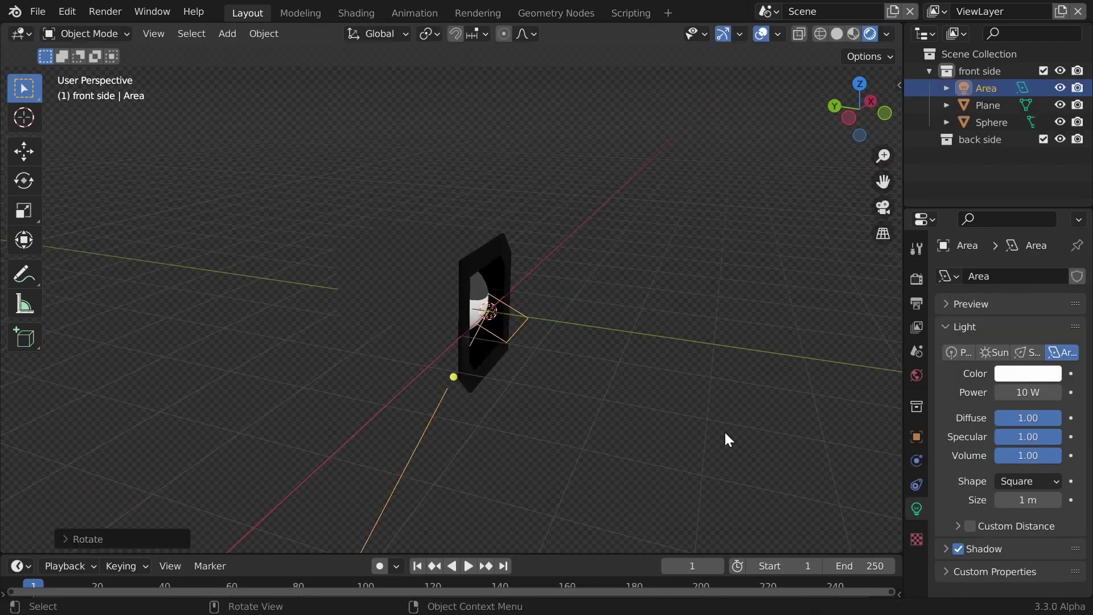
{"action": "key", "text": "r"}
{"action": "key", "text": "x"}
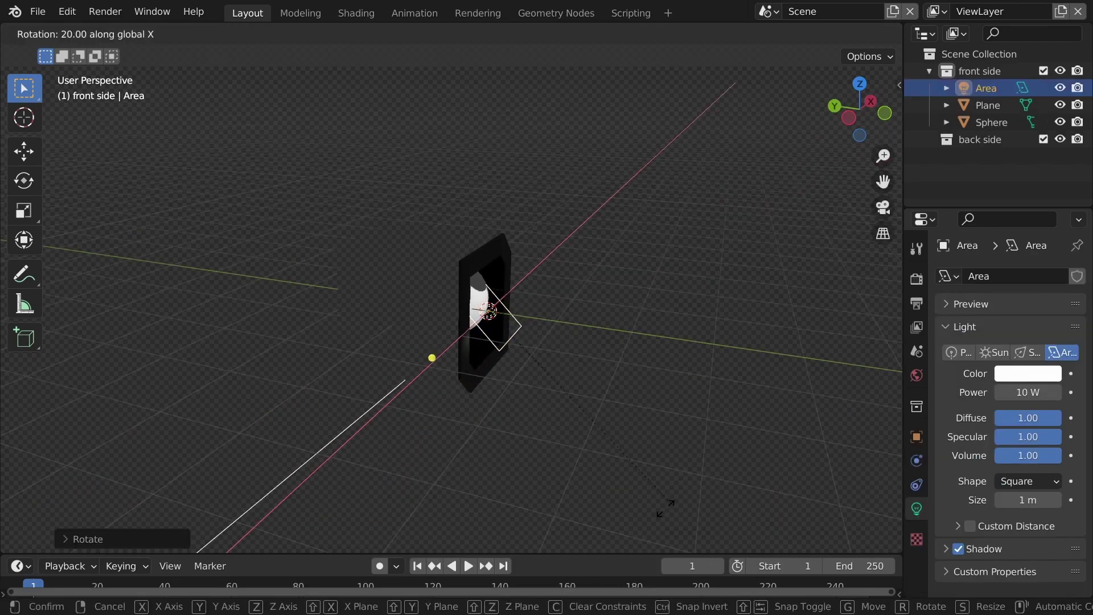
{"action": "left_click", "coordinate": [499, 76]}
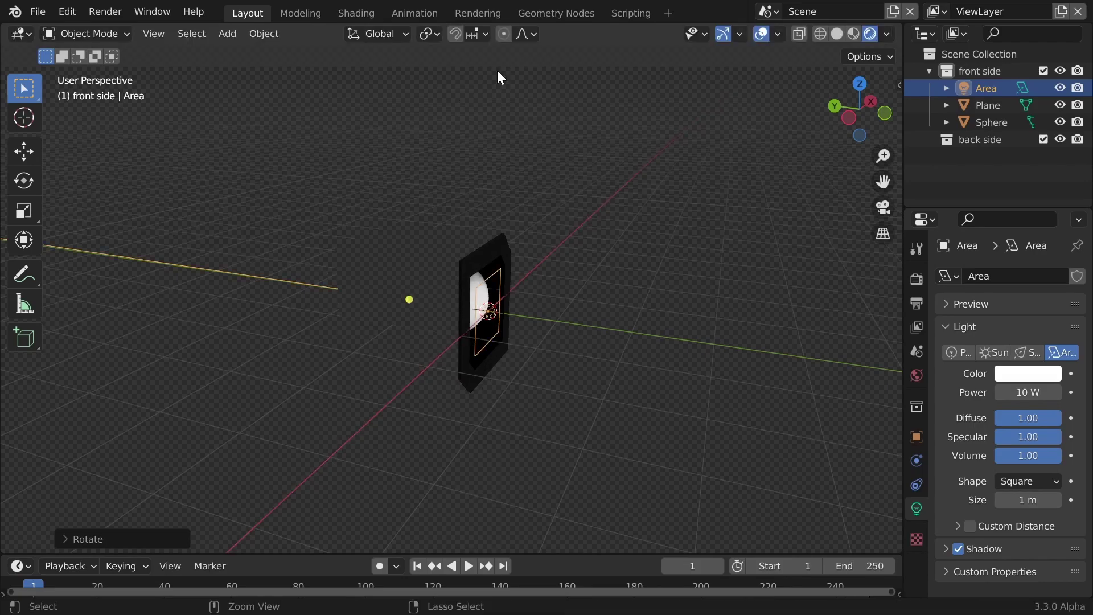
{"action": "key", "text": "g"}
{"action": "key", "text": "y"}
{"action": "left_click", "coordinate": [578, 244]}
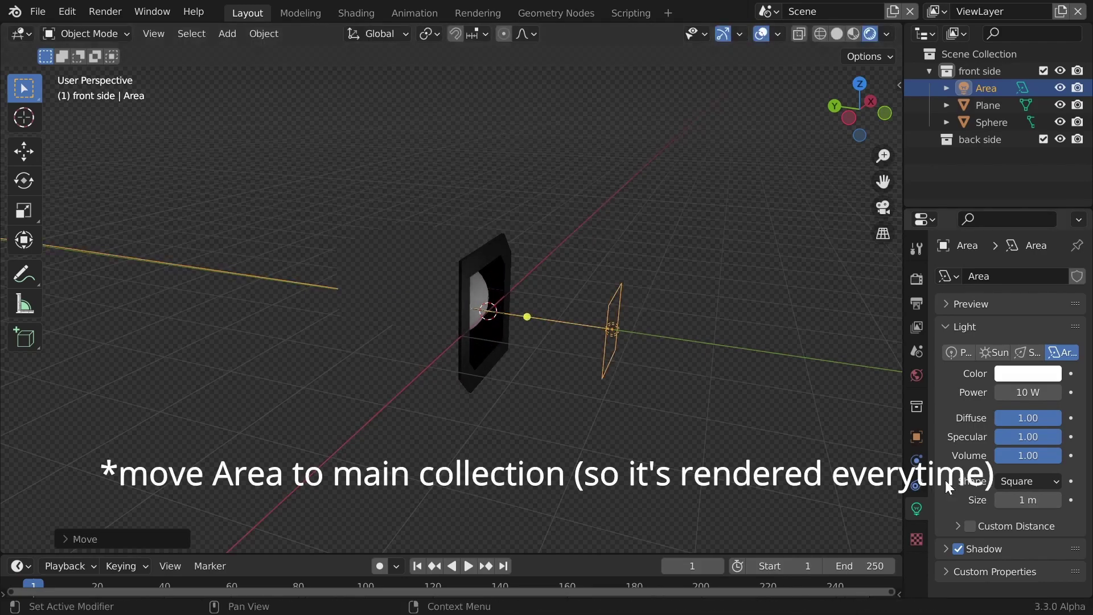
- Set the area light's power to about 37.8 W and save the file
{"action": "left_click_drag", "start_coordinate": [1003, 393], "coordinate": [1061, 392]}
{"action": "middle_click_drag", "start_coordinate": [700, 322], "coordinate": [620, 283]}
{"action": "key", "text": "ctrl+s"}
- Add a camera and rotate it 90° about the X axis
{"action": "key", "text": "shift+a"}
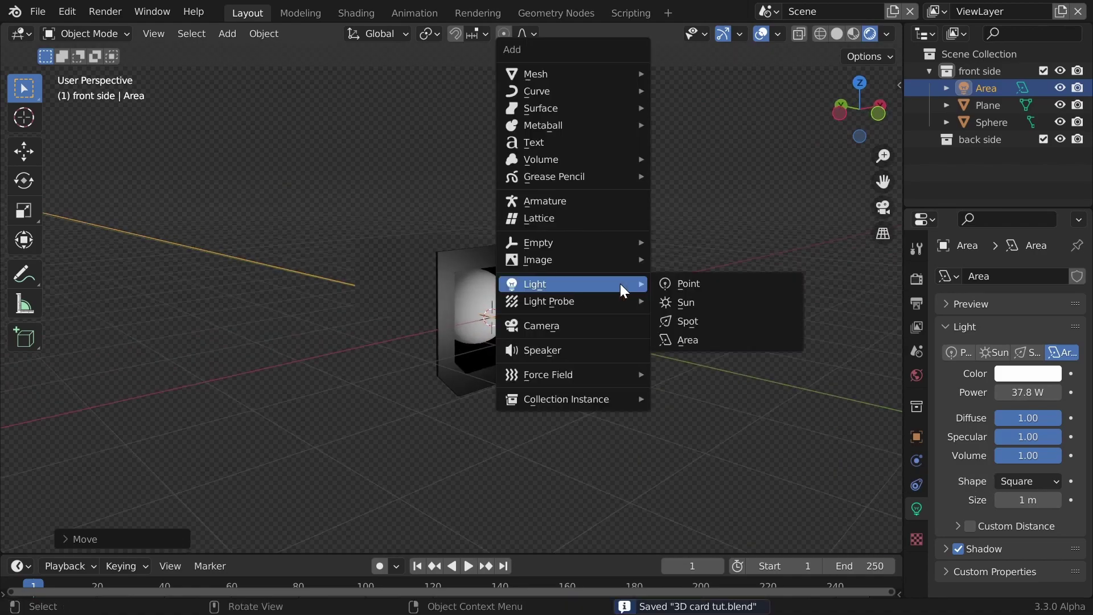
{"action": "left_click", "coordinate": [611, 320]}
{"action": "key", "text": "n"}
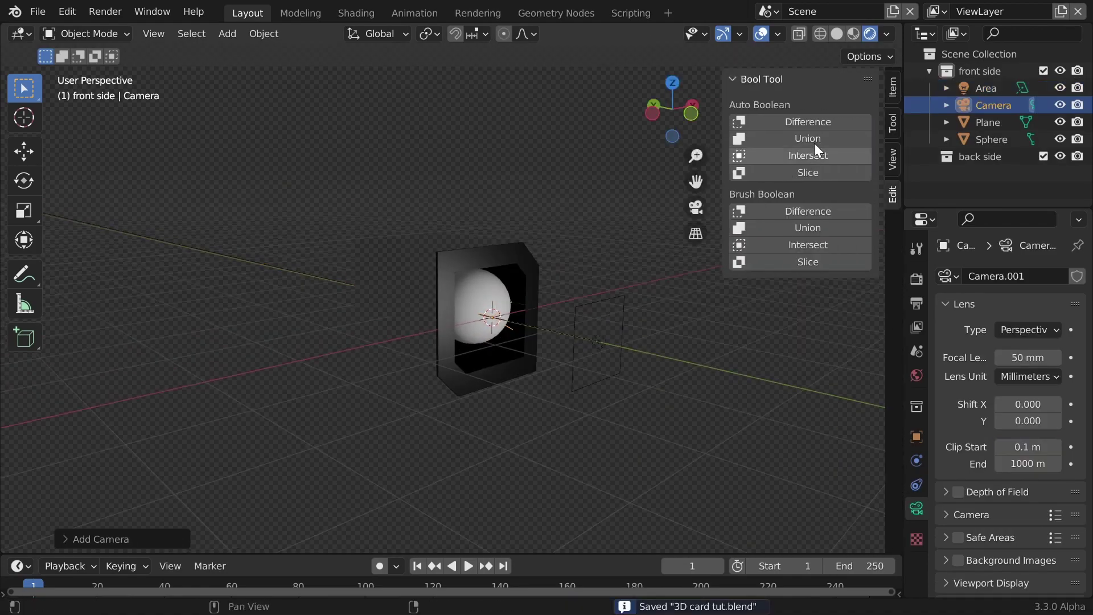
{"action": "left_click", "coordinate": [892, 87]}
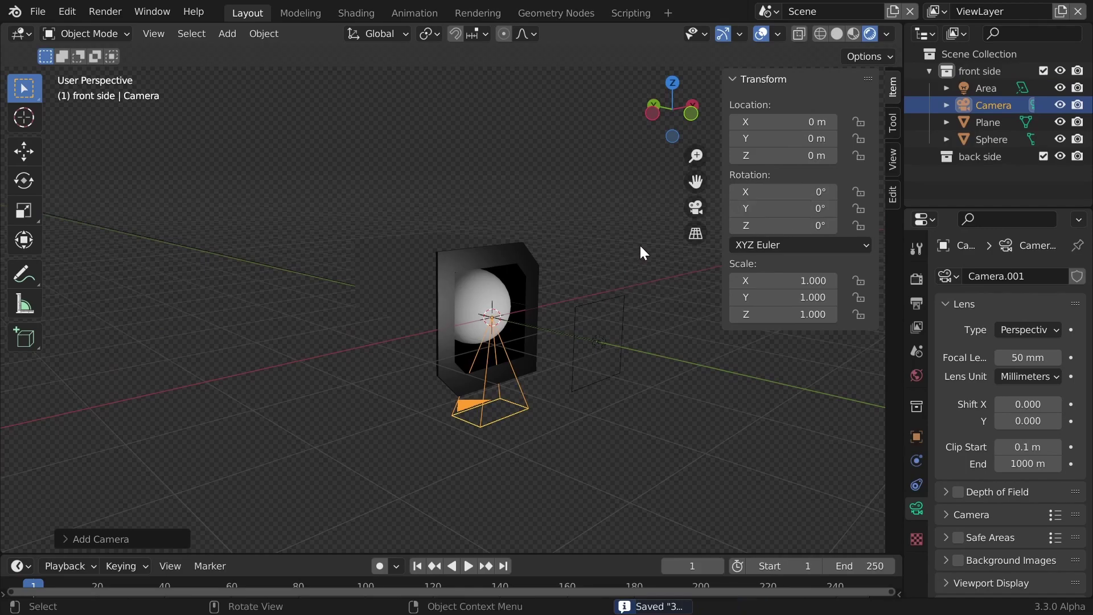
{"action": "type", "text": "rx"}
{"action": "type", "text": "90"}
{"action": "key", "text": "Return"}
- Move the camera back along Y until the whole box fits inside the camera frame, and save the file
{"action": "key", "text": "g"}
{"action": "key", "text": "y"}
{"action": "left_click", "coordinate": [821, 426]}
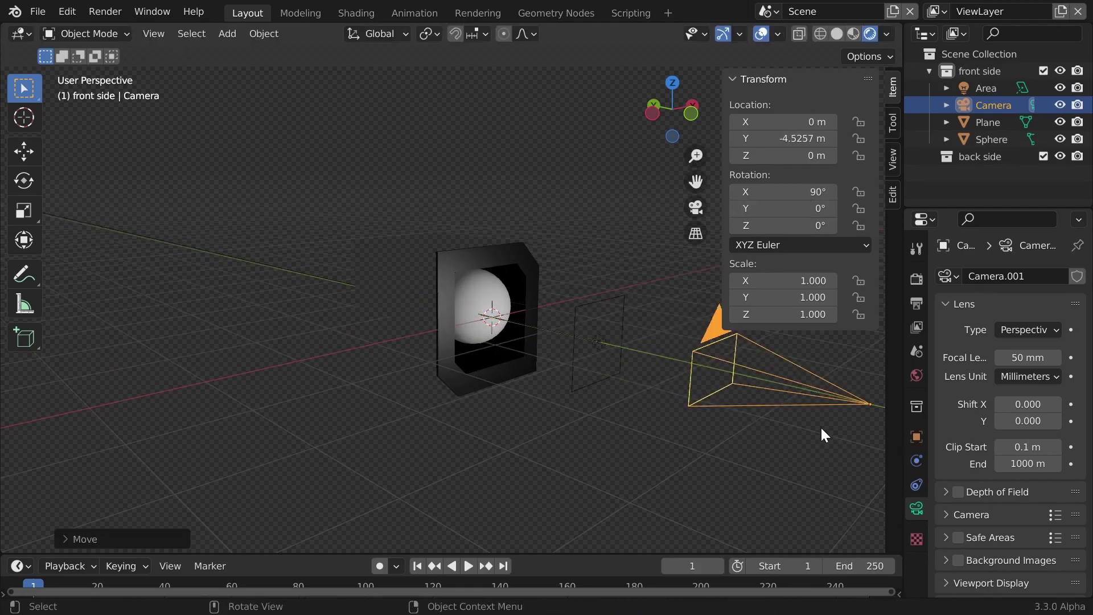
{"action": "key", "text": "KP_0"}
{"action": "key", "text": "g"}
{"action": "key", "text": "y"}
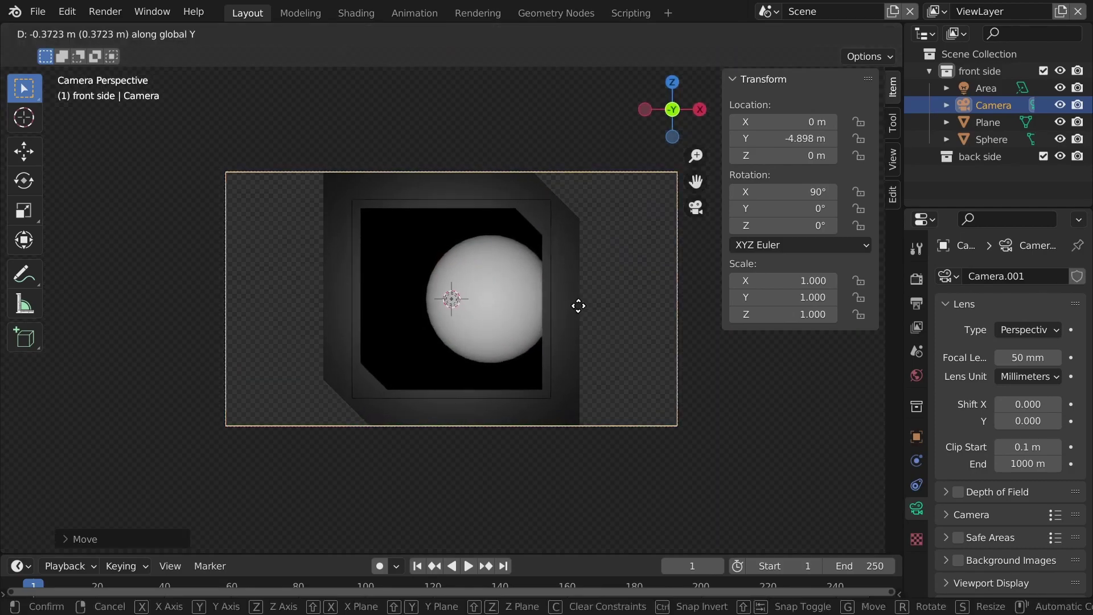
{"action": "left_click", "coordinate": [566, 268]}
{"action": "key", "text": "n"}
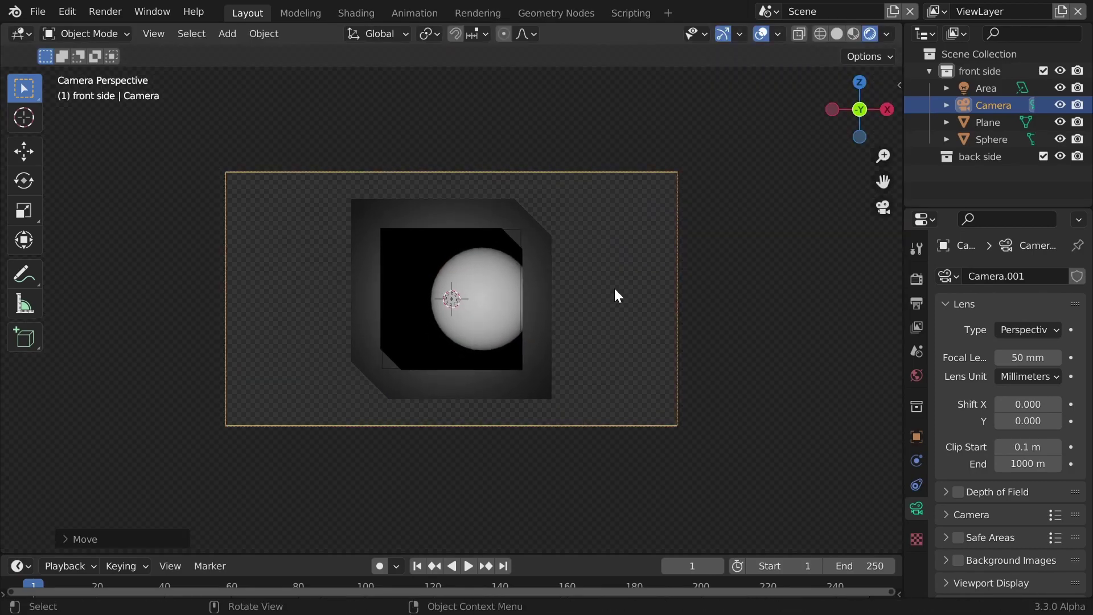
{"action": "middle_click_drag", "start_coordinate": [544, 273], "coordinate": [566, 306]}
{"action": "key", "text": "ctrl+s"}
- Parent the sphere to the frame object using Object (Keep Transform)
{"action": "left_click", "coordinate": [632, 285]}
{"action": "left_click", "coordinate": [496, 317]}
{"action": "middle_click_drag", "start_coordinate": [613, 253], "coordinate": [473, 307]}
{"action": "left_click", "coordinate": [428, 257], "text": "shift"}
{"action": "middle_click_drag", "start_coordinate": [429, 279], "coordinate": [493, 325]}
{"action": "left_click", "coordinate": [543, 294]}
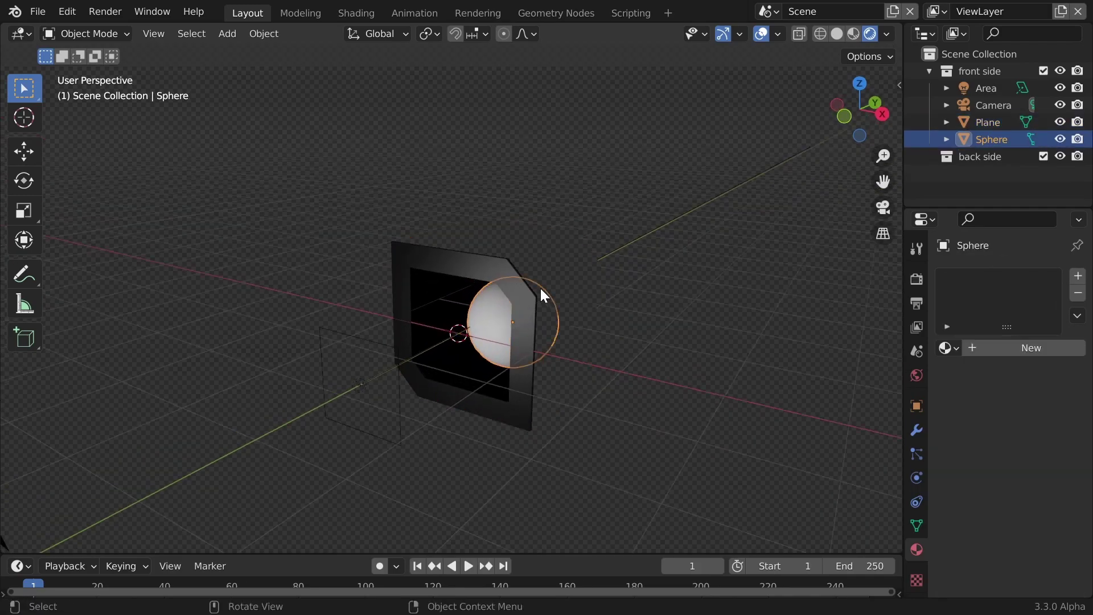
{"action": "left_click", "coordinate": [423, 254], "text": "shift"}
{"action": "middle_click_drag", "start_coordinate": [433, 280], "coordinate": [467, 262]}
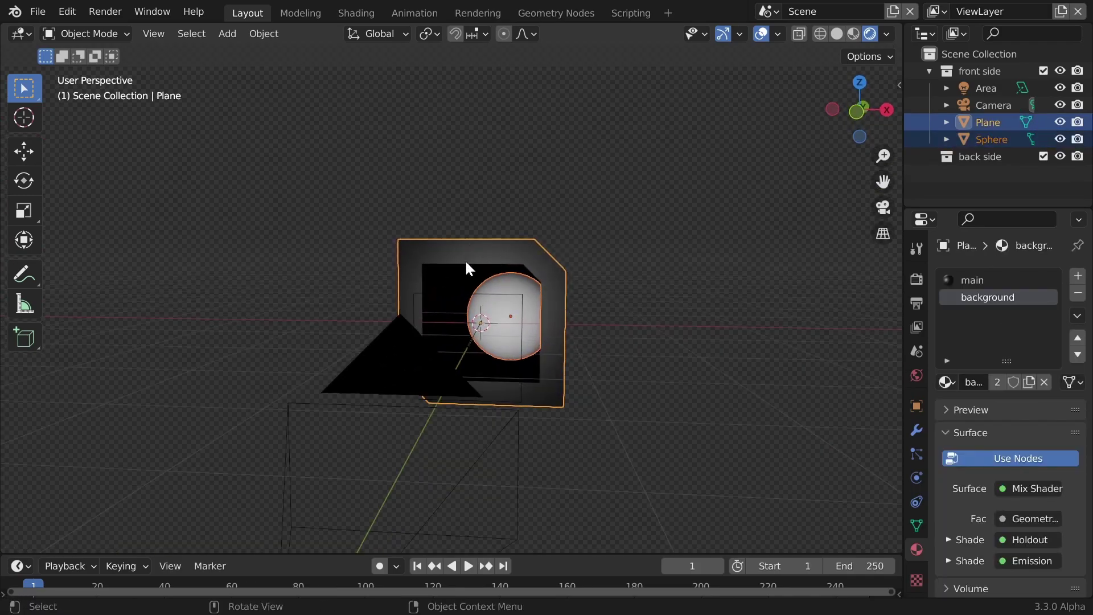
{"action": "middle_click_drag", "start_coordinate": [308, 316], "coordinate": [271, 316]}
{"action": "key", "text": "ctrl+p"}
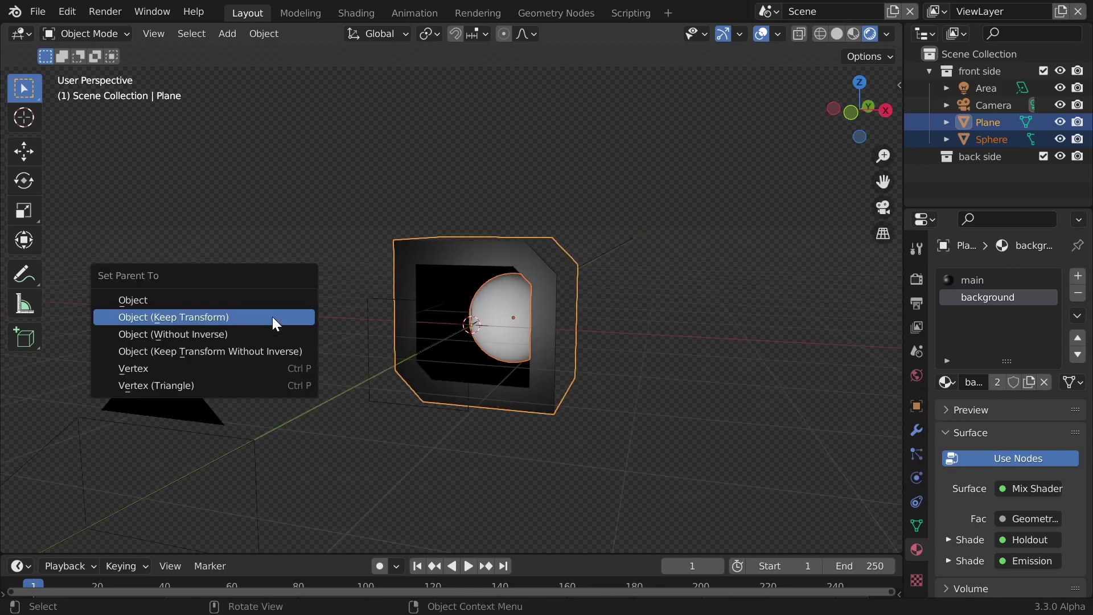
{"action": "left_click", "coordinate": [183, 319]}
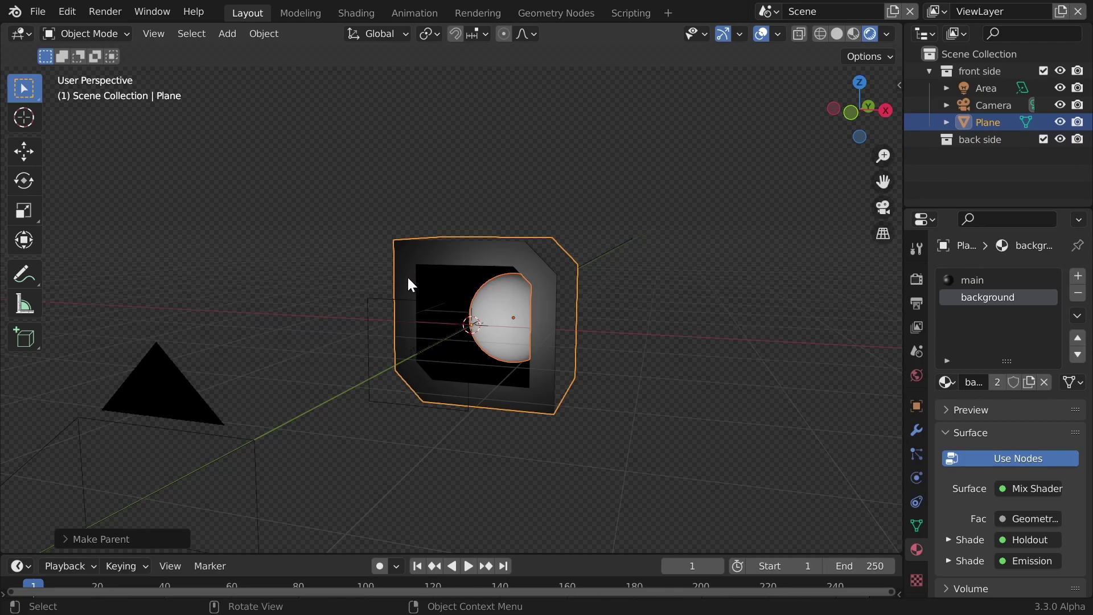
- Try rotating the frame object about the Z axis to test the sphere's parenting
{"action": "middle_click_drag", "start_coordinate": [488, 275], "coordinate": [599, 328]}
{"action": "key", "text": "r"}
{"action": "key", "text": "z"}
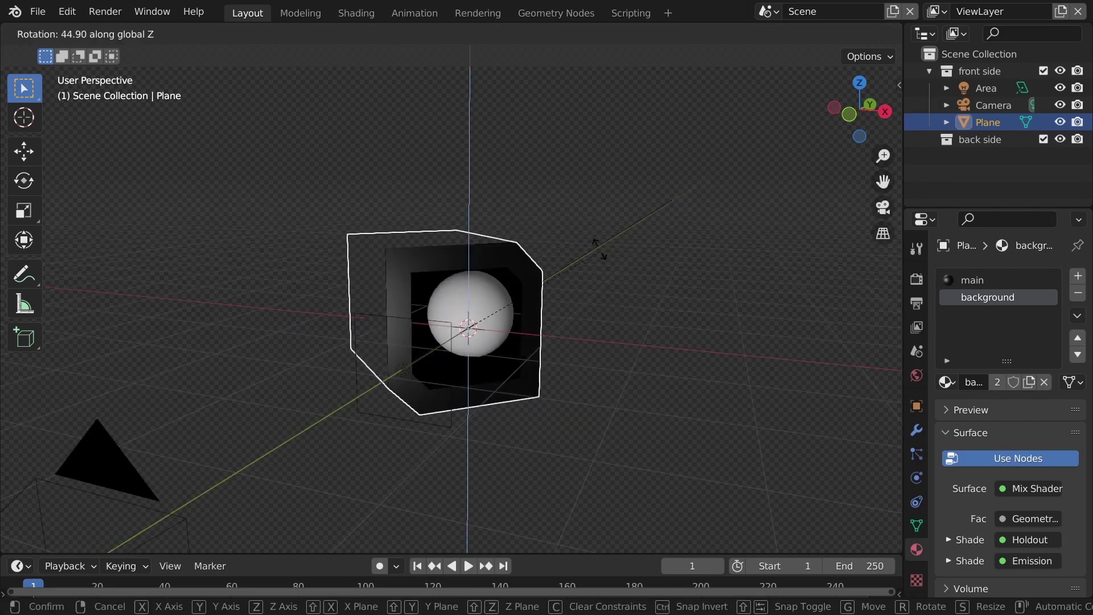
{"action": "left_click", "coordinate": [631, 340]}
{"action": "middle_click_drag", "start_coordinate": [624, 342], "coordinate": [515, 349]}
- Switch to camera view, enlarge the timeline area and set the animation's end frame to 120
{"action": "key", "text": "KP_0"}
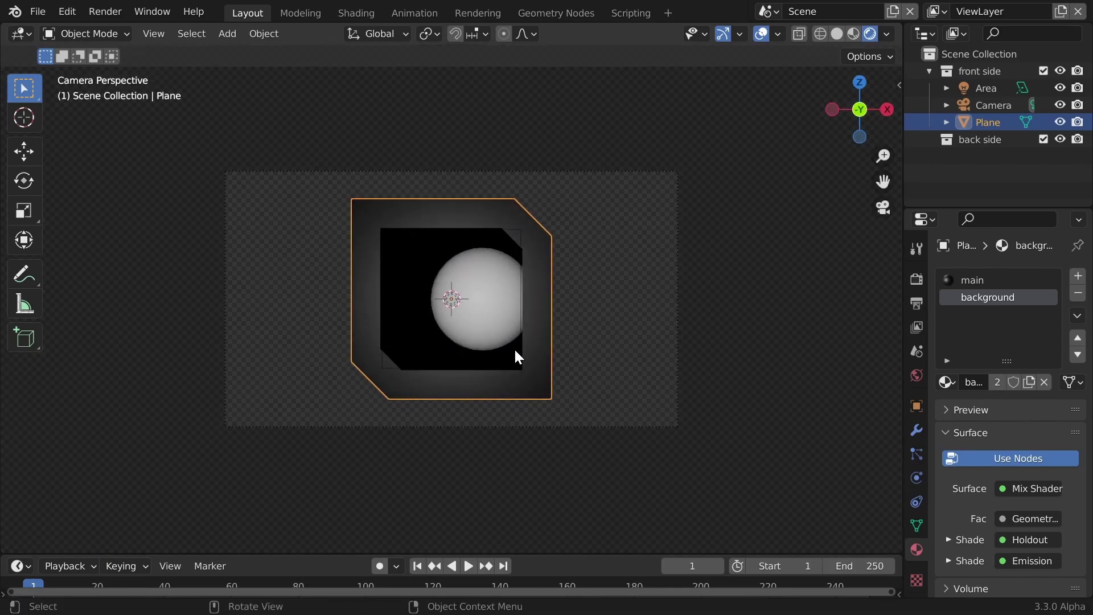
{"action": "left_click_drag", "start_coordinate": [565, 555], "coordinate": [572, 457]}
{"action": "left_click", "coordinate": [837, 468]}
{"action": "type", "text": "120"}
{"action": "key", "text": "Return"}
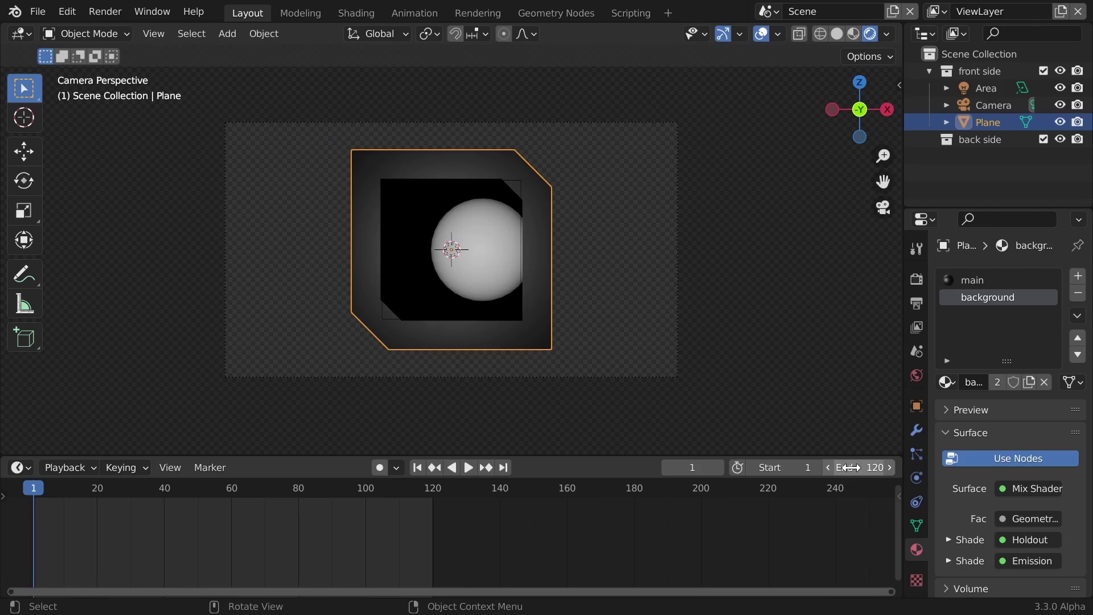
- Set the output frame rate to 30 fps and save the file
{"action": "left_click", "coordinate": [916, 280]}
{"action": "scroll", "coordinate": [971, 354], "scroll_direction": "down", "scroll_amount": 5}
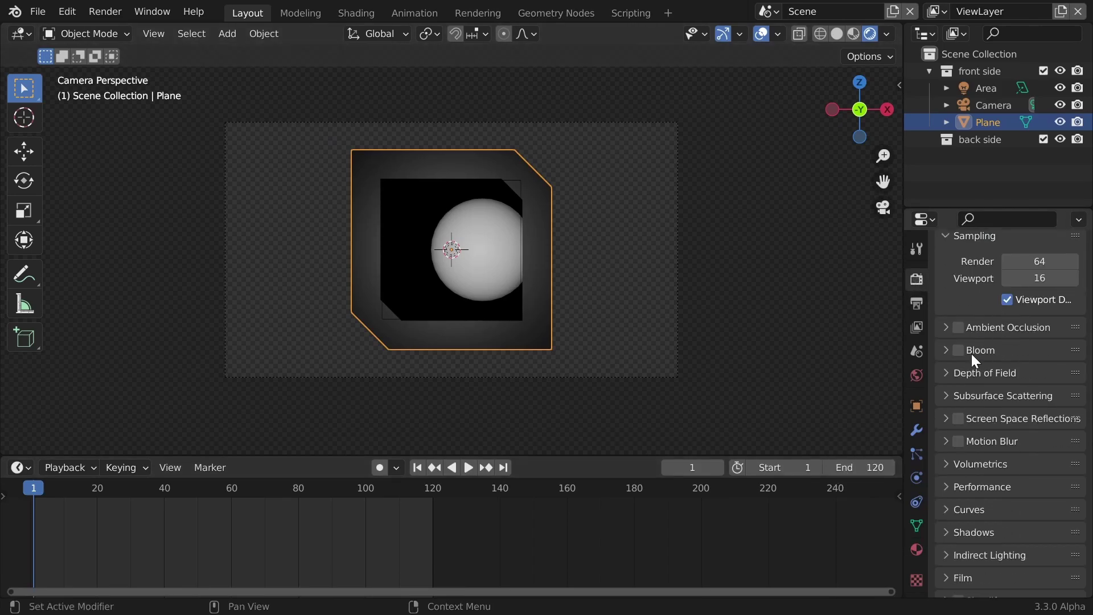
{"action": "left_click", "coordinate": [916, 303]}
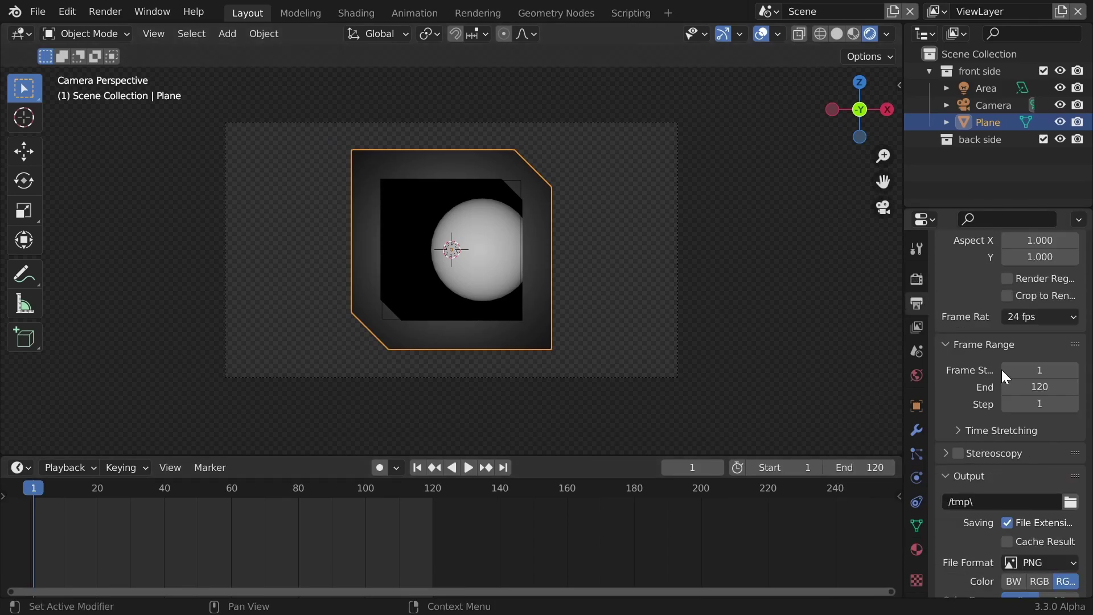
{"action": "left_click", "coordinate": [1031, 315]}
{"action": "left_click", "coordinate": [1042, 404]}
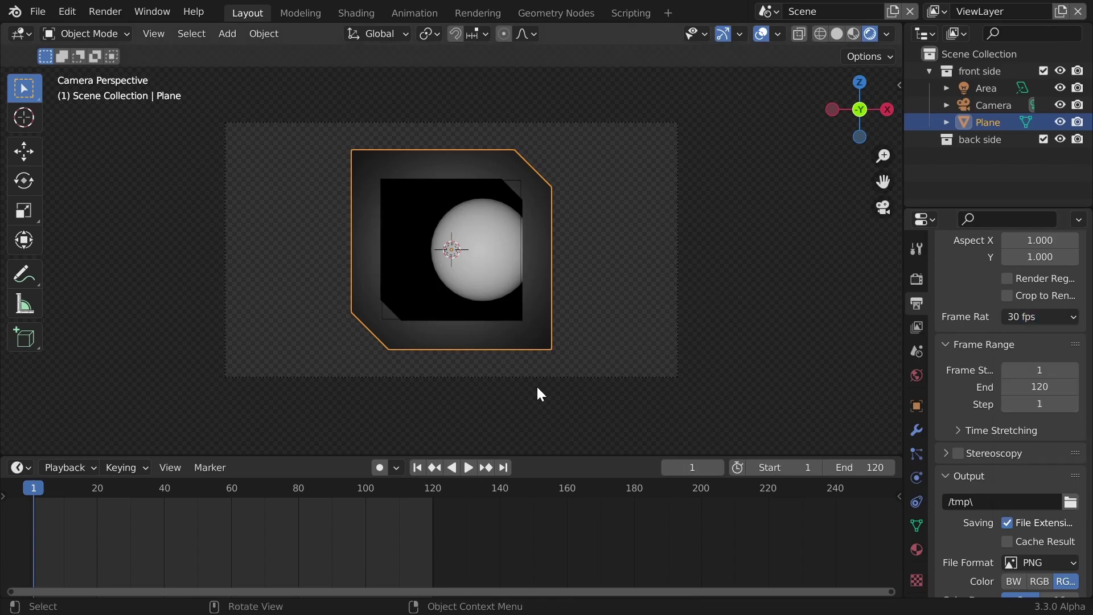
{"action": "key", "text": "ctrl+s"}
{"action": "left_click_drag", "start_coordinate": [518, 455], "coordinate": [524, 443]}
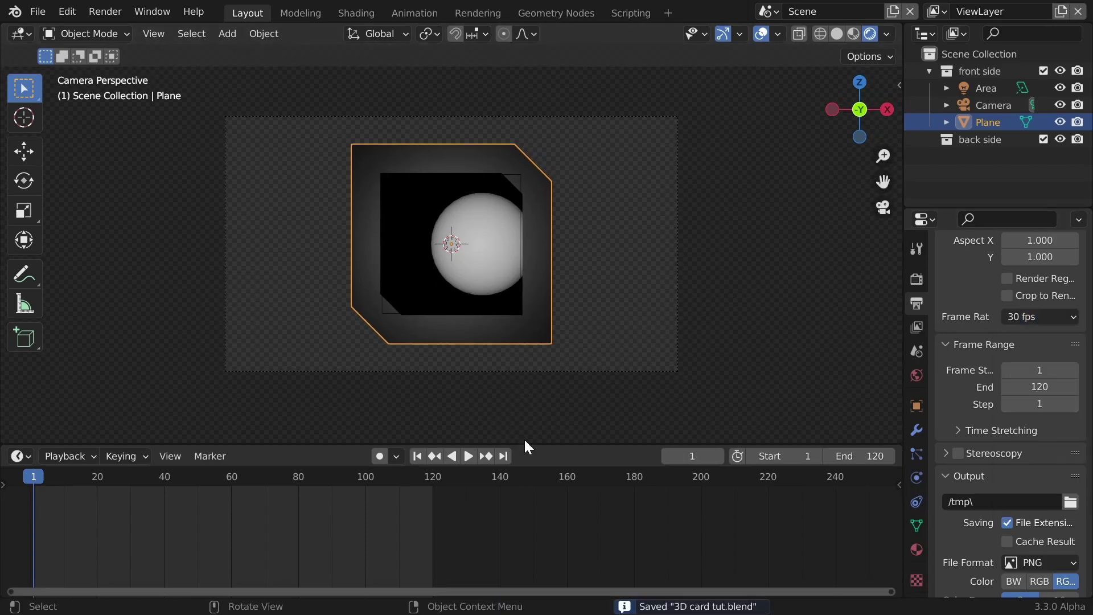
- Rotate the frame object 90° about the Z axis and insert a rotation keyframe at frame 1
{"action": "key", "text": "r"}
{"action": "key", "text": "z"}
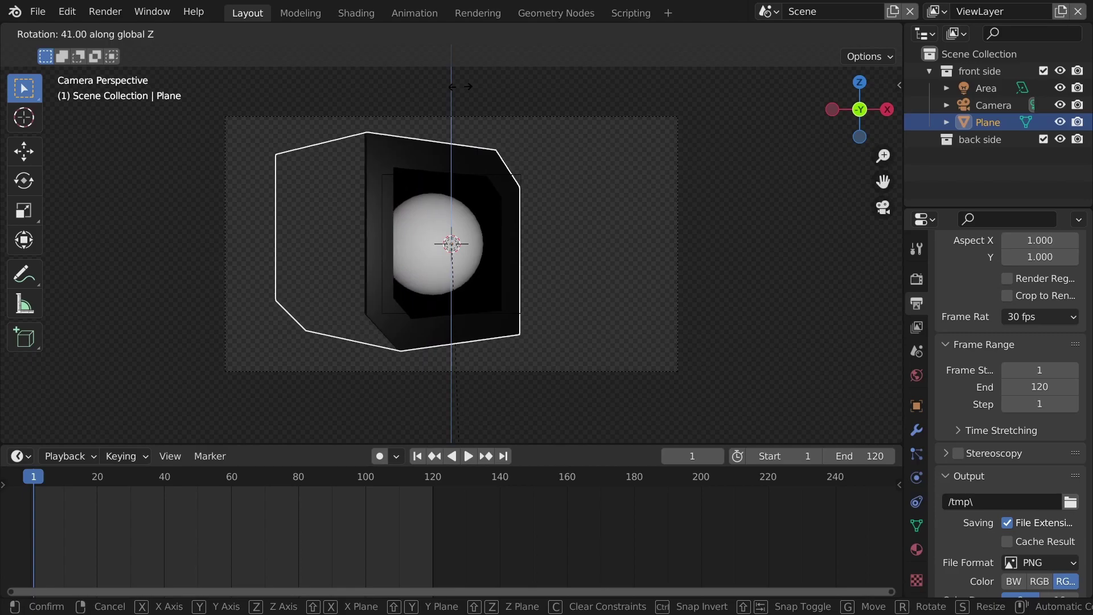
{"action": "type", "text": "90"}
{"action": "key", "text": "Return"}
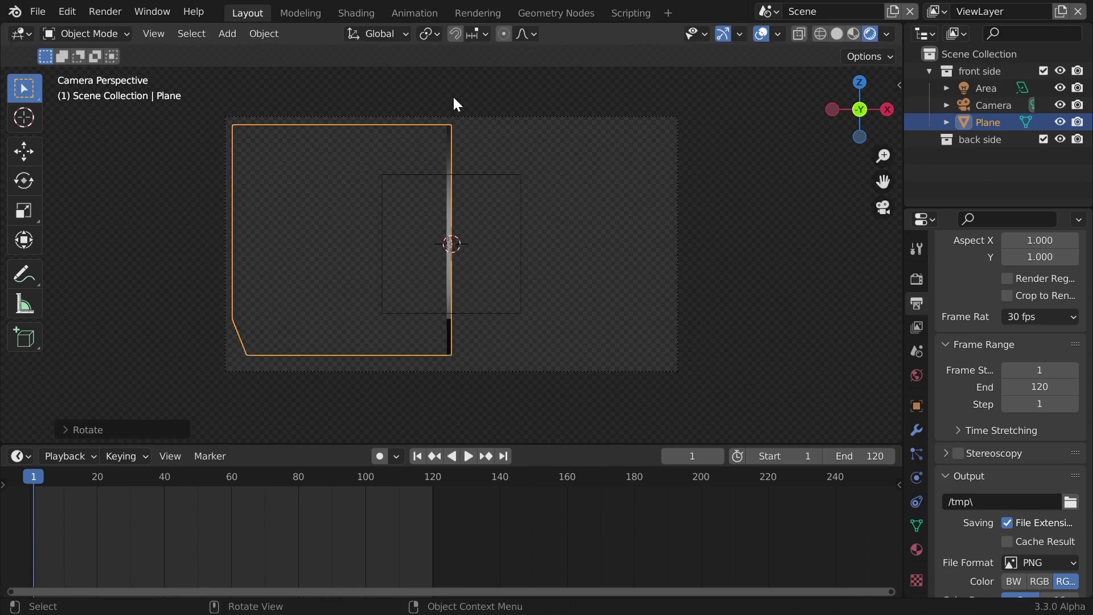
{"action": "middle_click_drag", "start_coordinate": [553, 165], "coordinate": [526, 222]}
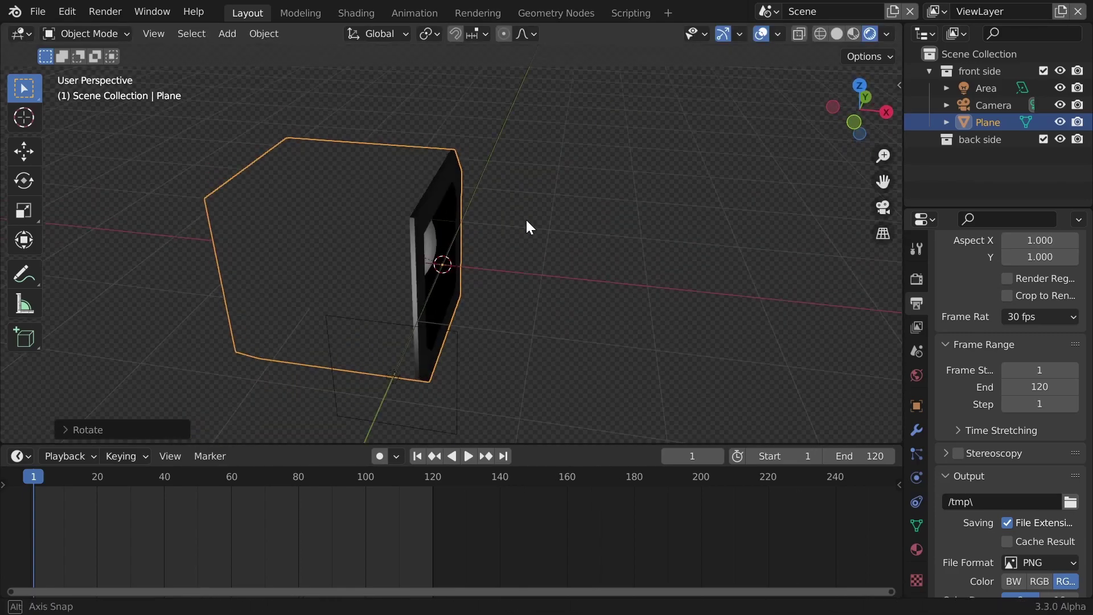
{"action": "key", "text": "KP_0"}
{"action": "key", "text": "i"}
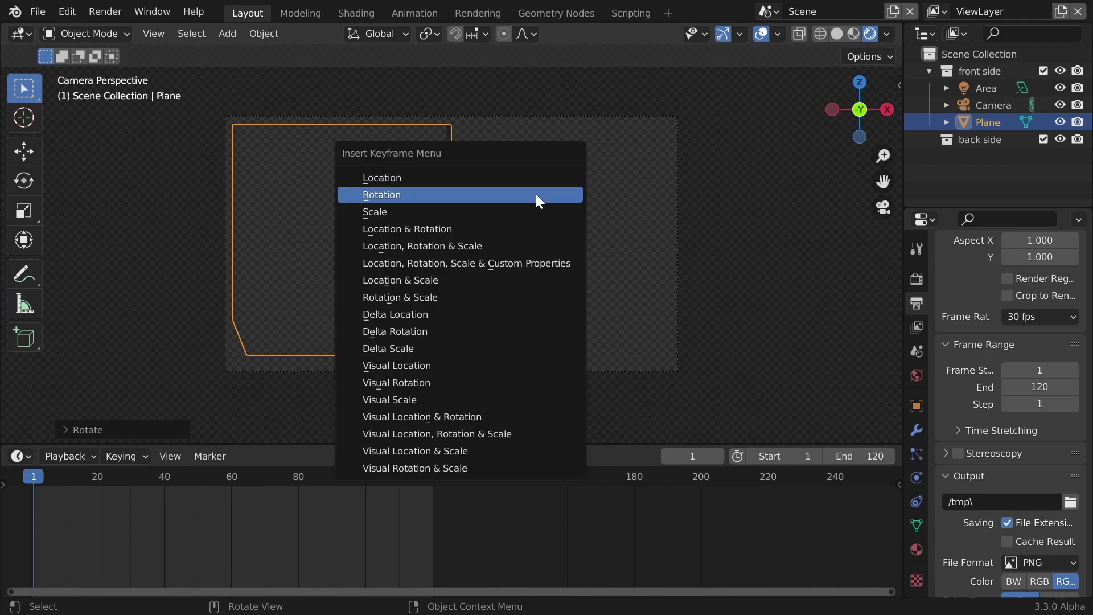
{"action": "left_click", "coordinate": [535, 195]}
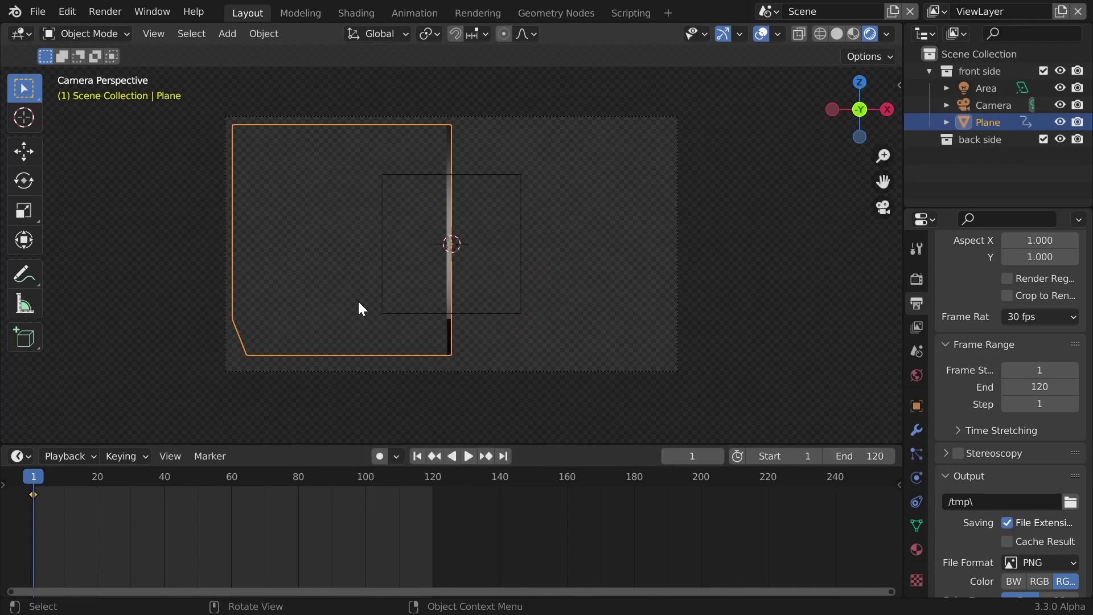
- At frame 60, rotate the frame object -180° about the Z axis and insert a rotation keyframe
{"action": "left_click_drag", "start_coordinate": [221, 474], "coordinate": [231, 481]}
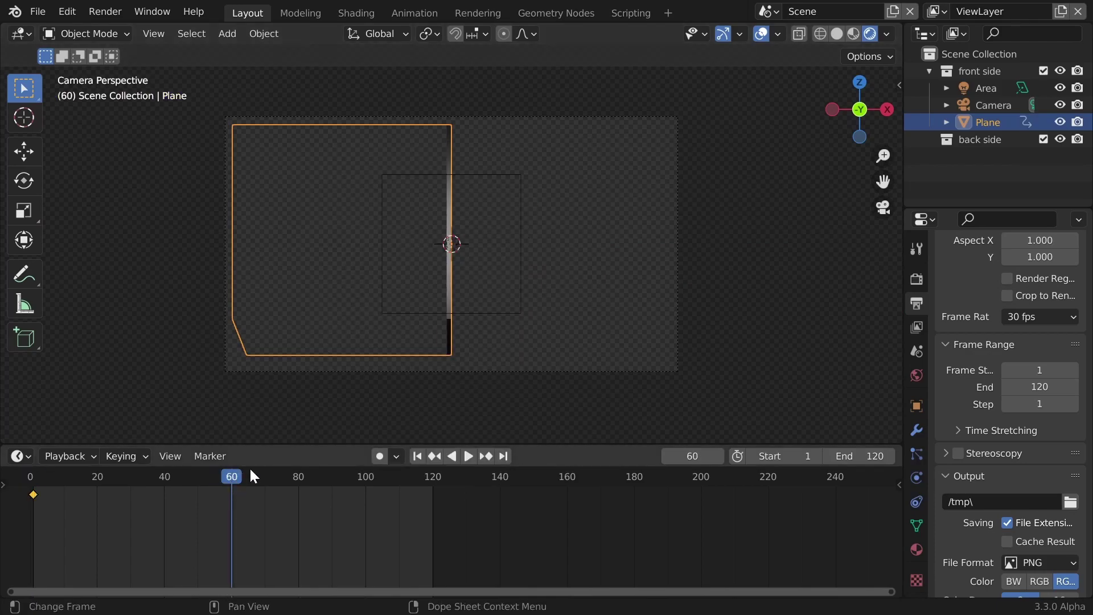
{"action": "key", "text": "r"}
{"action": "key", "text": "z"}
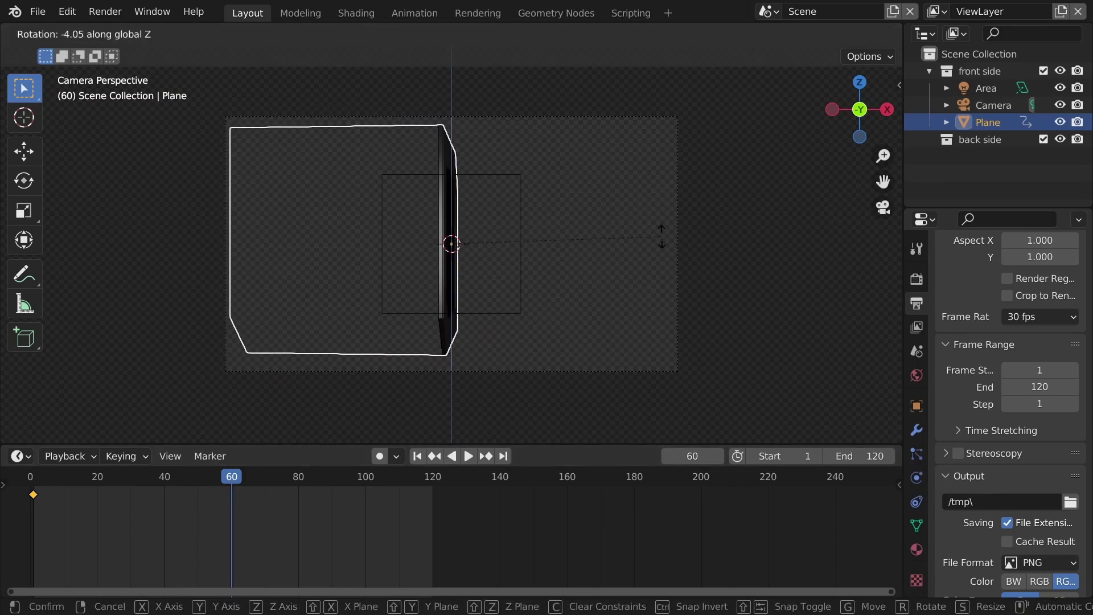
{"action": "type", "text": "-180"}
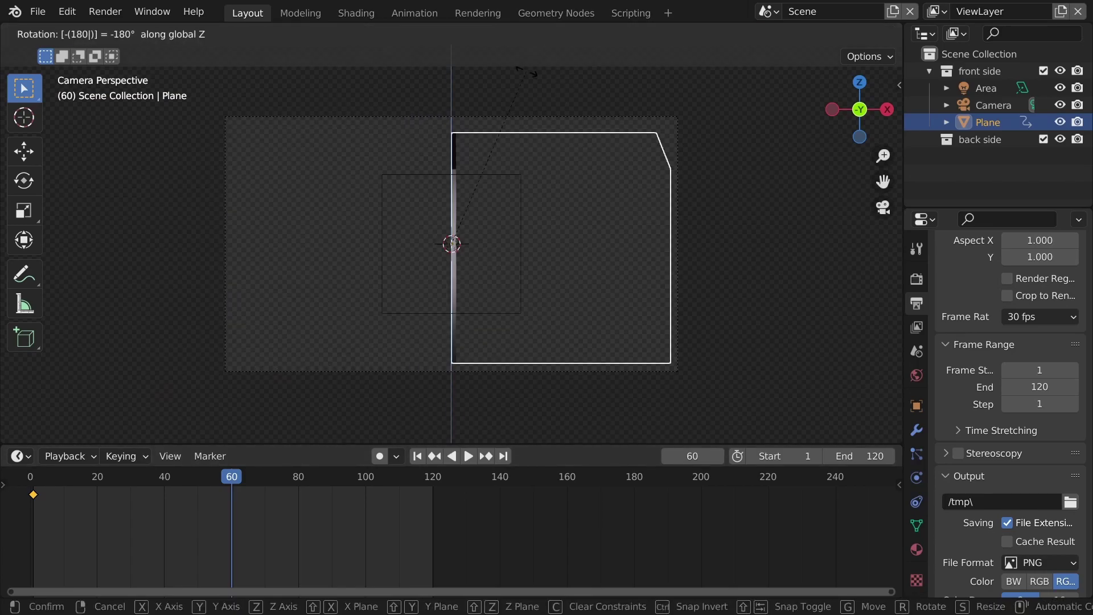
{"action": "key", "text": "Return"}
{"action": "key", "text": "i"}
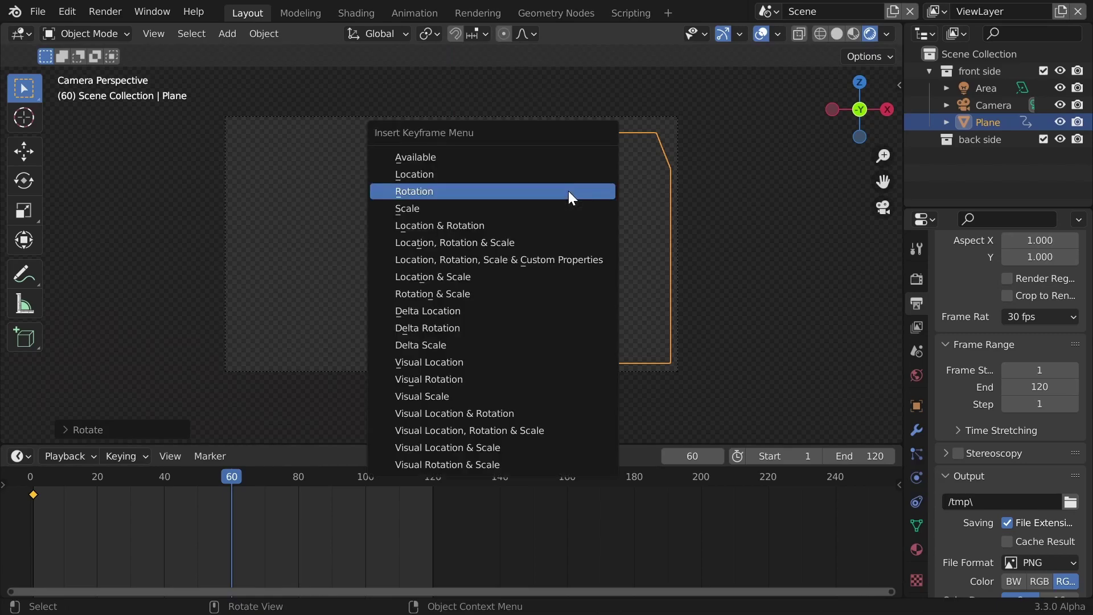
{"action": "left_click", "coordinate": [568, 191]}
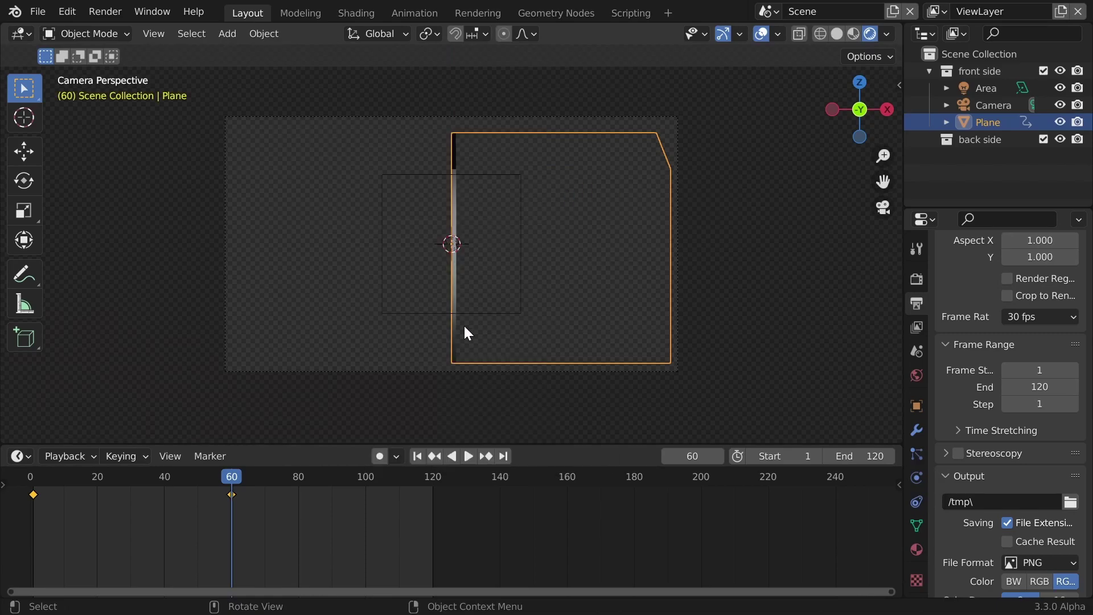
- At frame 121, rotate the frame object another -180° about the Z axis and insert a rotation keyframe
{"action": "key", "text": "space"}
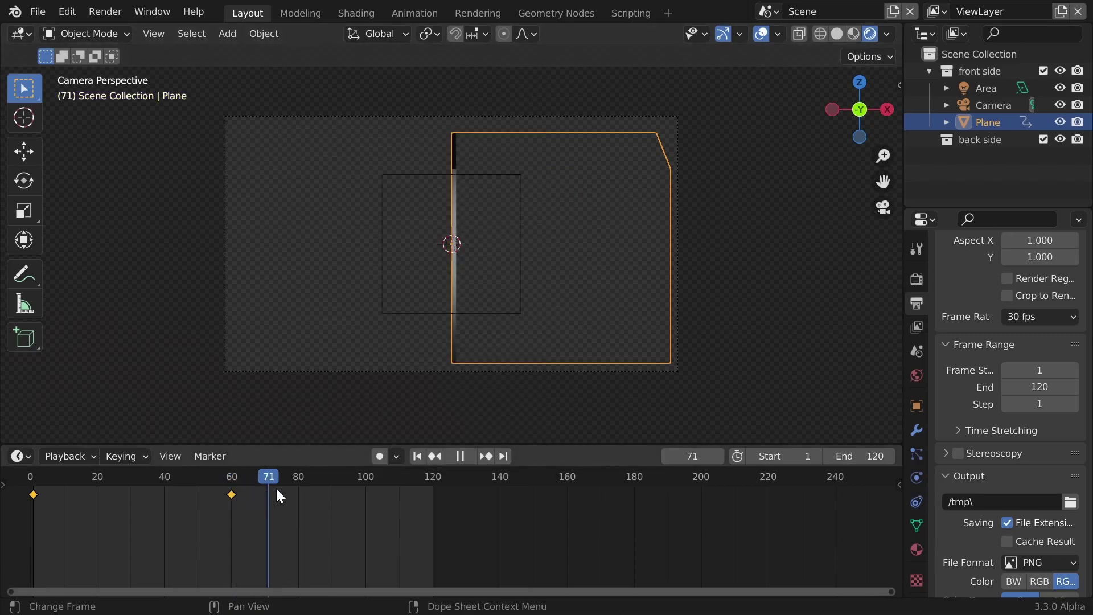
{"action": "key", "text": "space"}
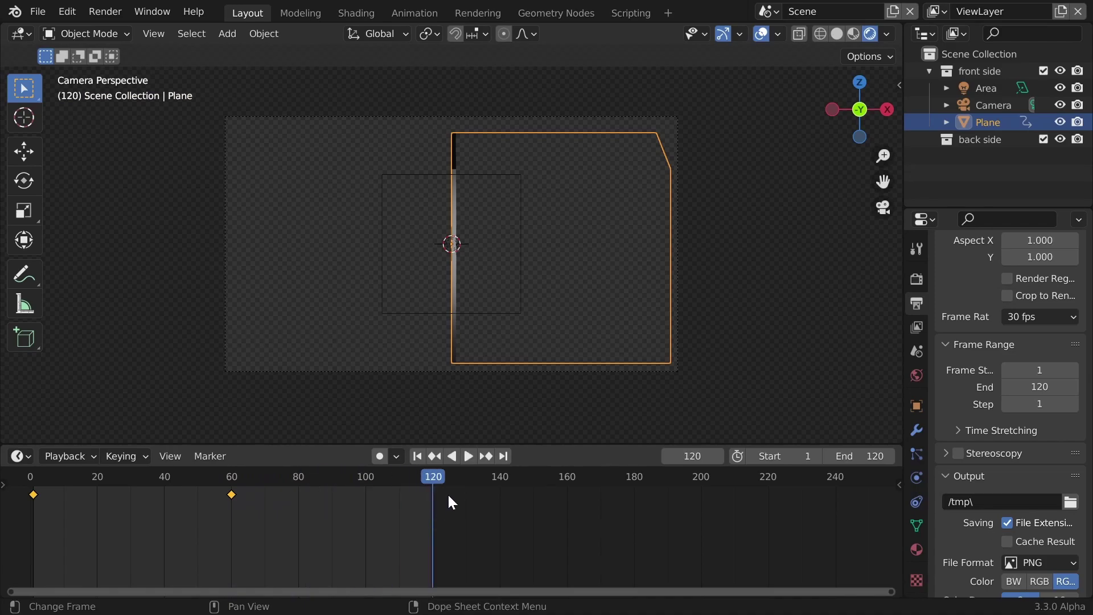
{"action": "key", "text": "Right"}
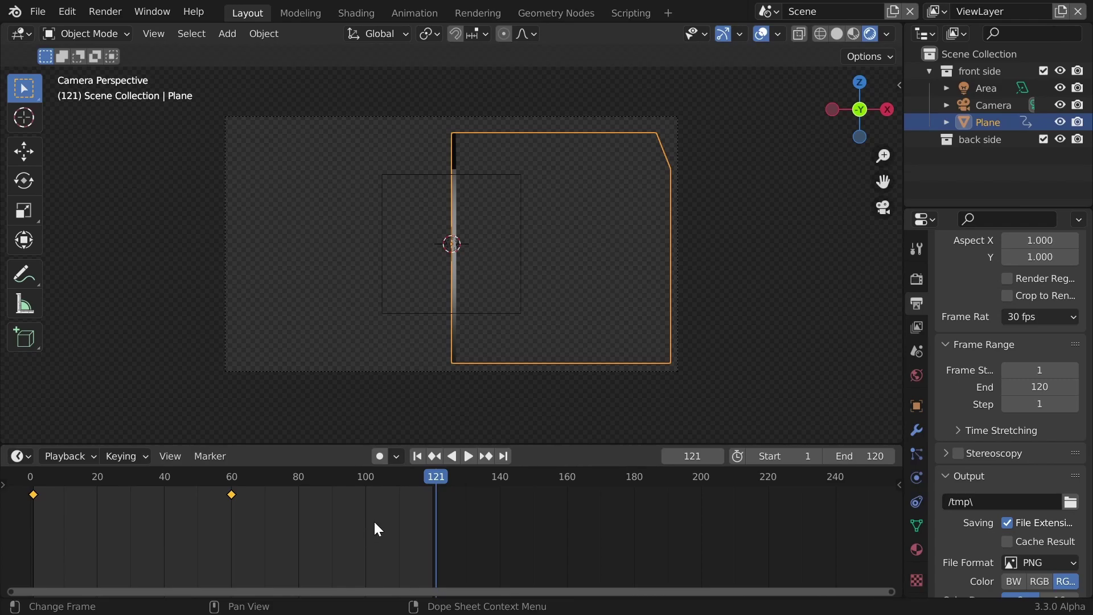
{"action": "left_click", "coordinate": [430, 479]}
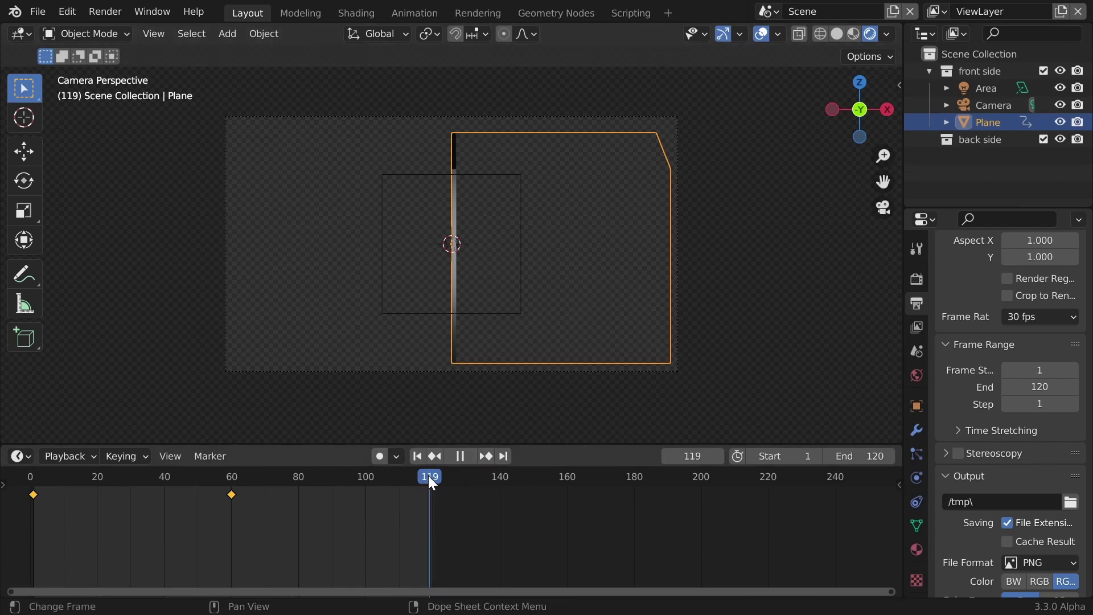
{"action": "key", "text": "Right"}
{"action": "key", "text": "Right"}
{"action": "key", "text": "r"}
{"action": "key", "text": "z"}
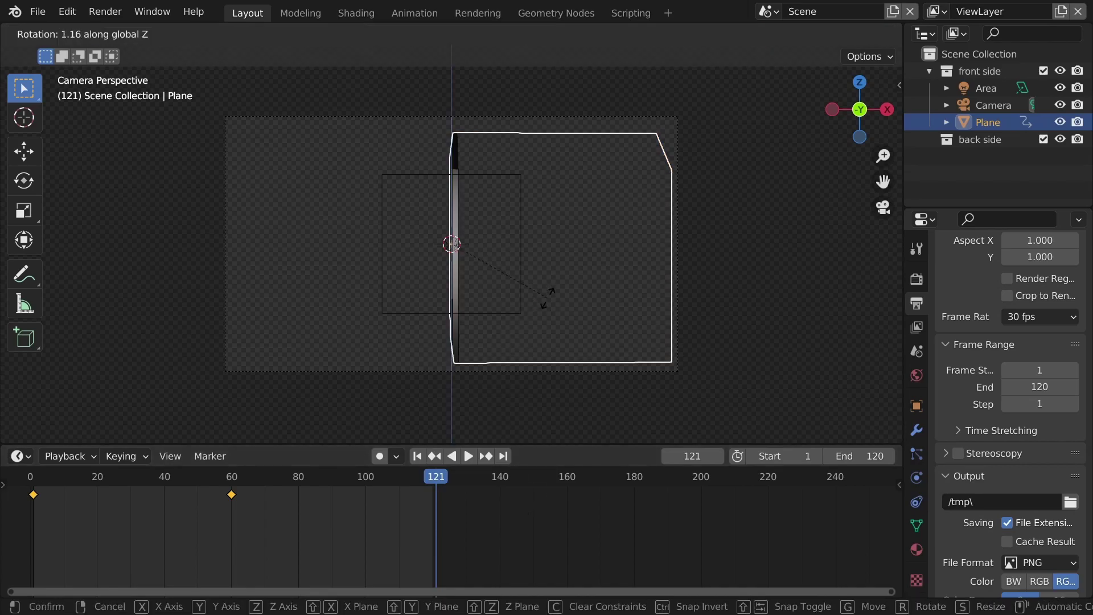
{"action": "type", "text": "-180"}
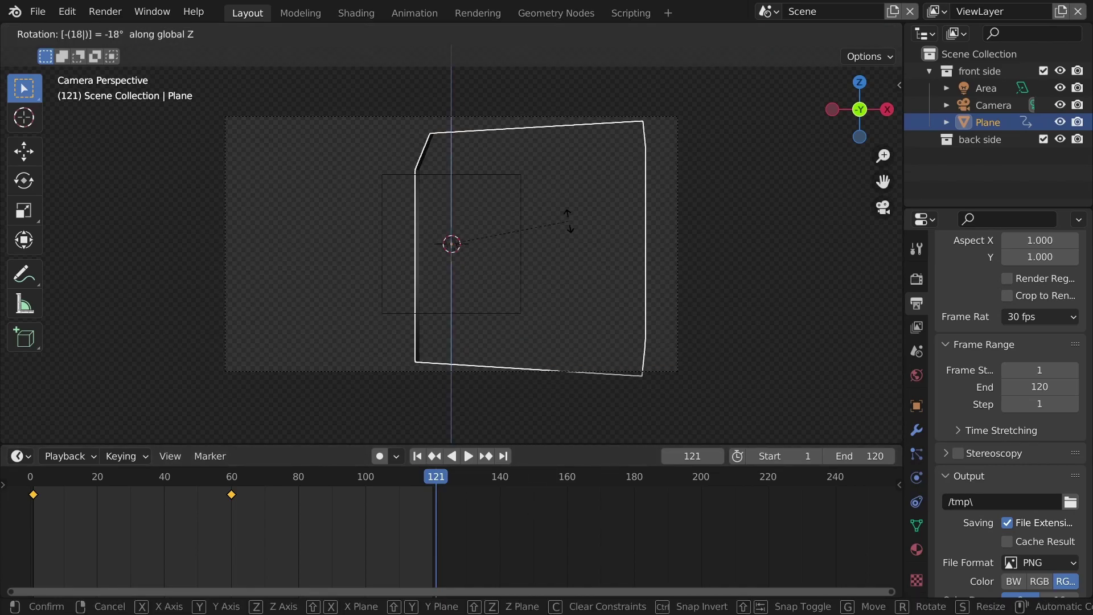
{"action": "key", "text": "Return"}
{"action": "key", "text": "i"}
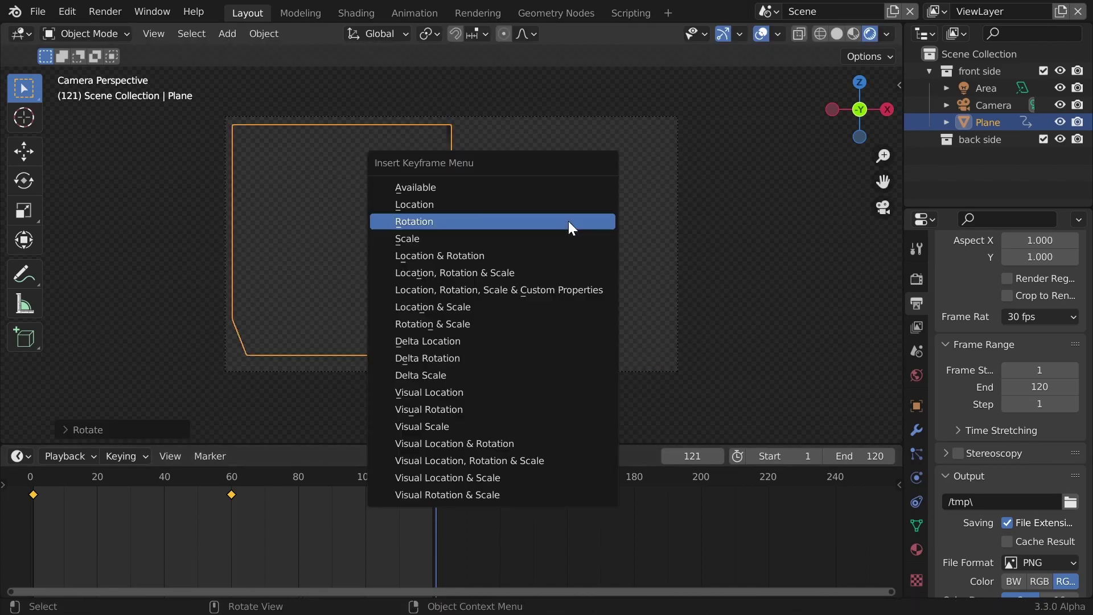
{"action": "left_click", "coordinate": [569, 221]}
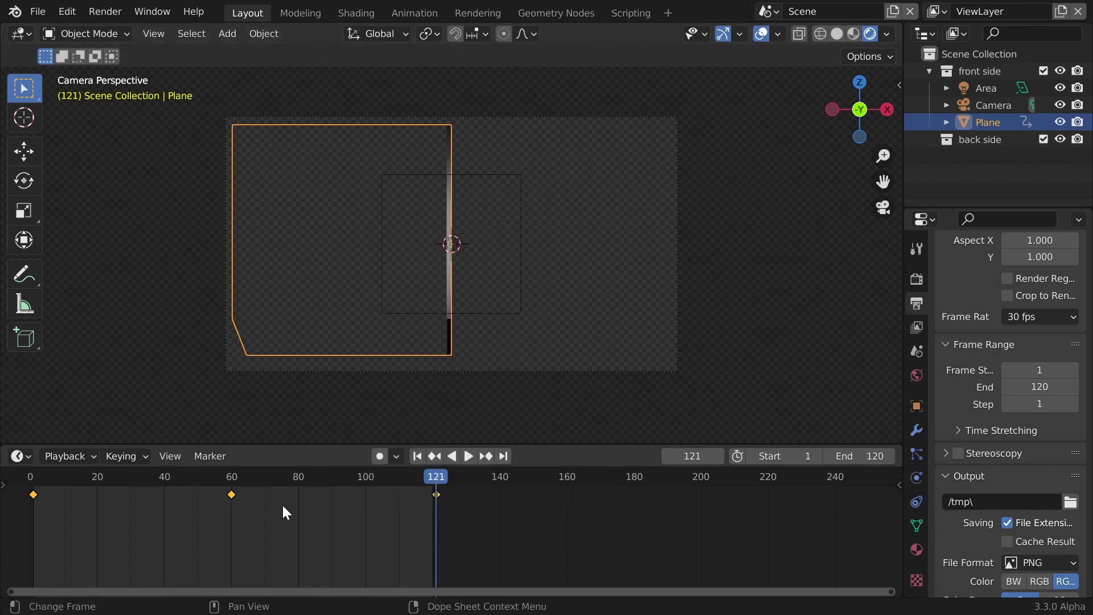
- Preview the rotation from the first frame and set the keyframes' interpolation mode to Linear
{"action": "left_click_drag", "start_coordinate": [420, 490], "coordinate": [33, 479]}
{"action": "key", "text": "space"}
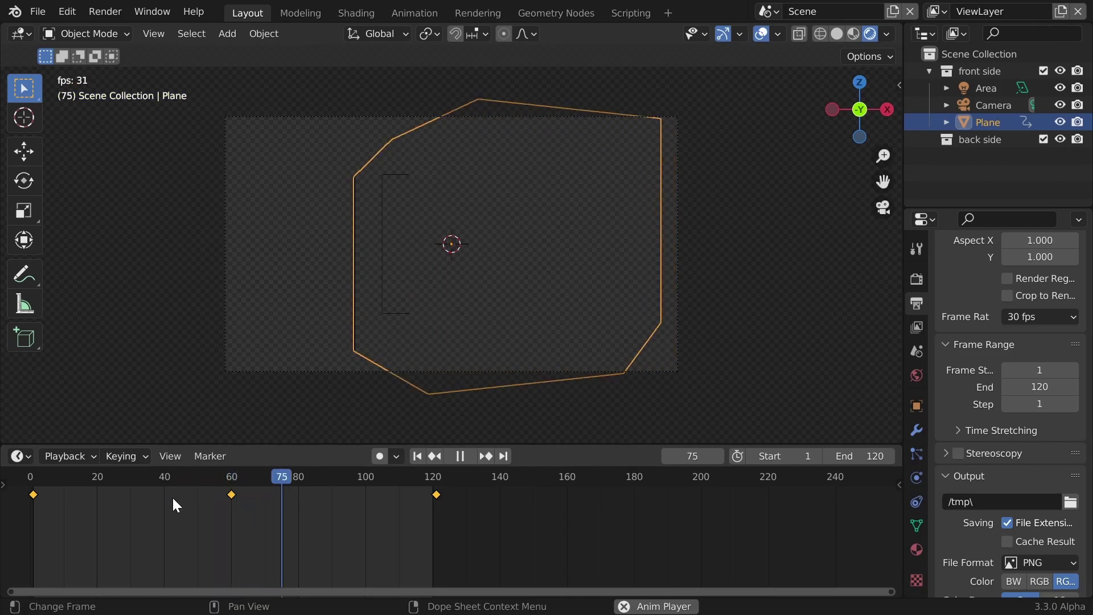
{"action": "key", "text": "space"}
{"action": "left_click_drag", "start_coordinate": [161, 475], "coordinate": [72, 476]}
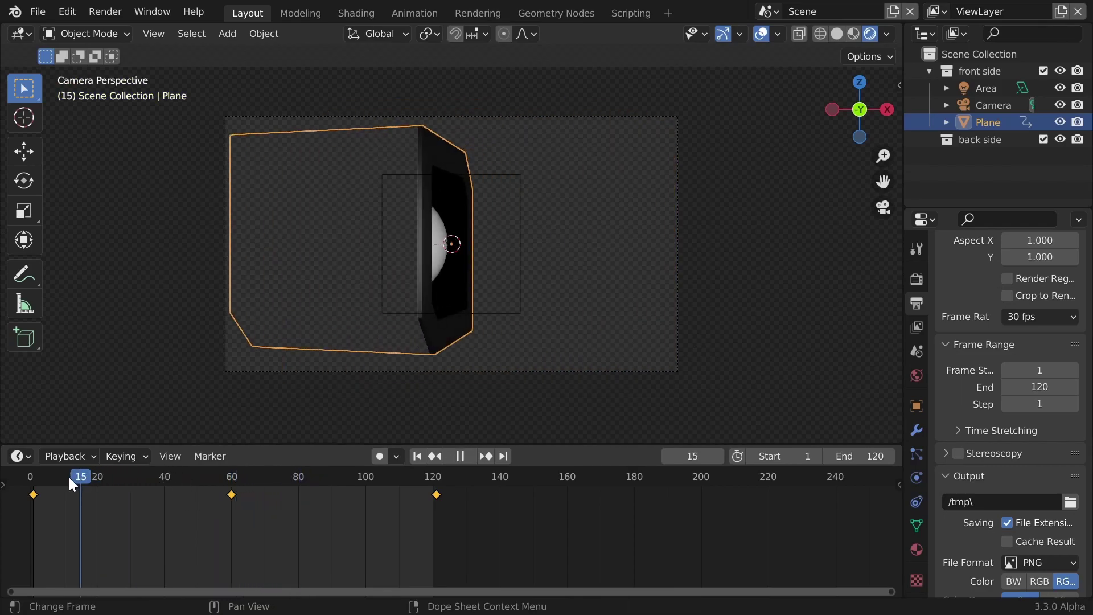
{"action": "right_click", "coordinate": [123, 479]}
{"action": "mouse_move", "coordinate": [167, 483]}
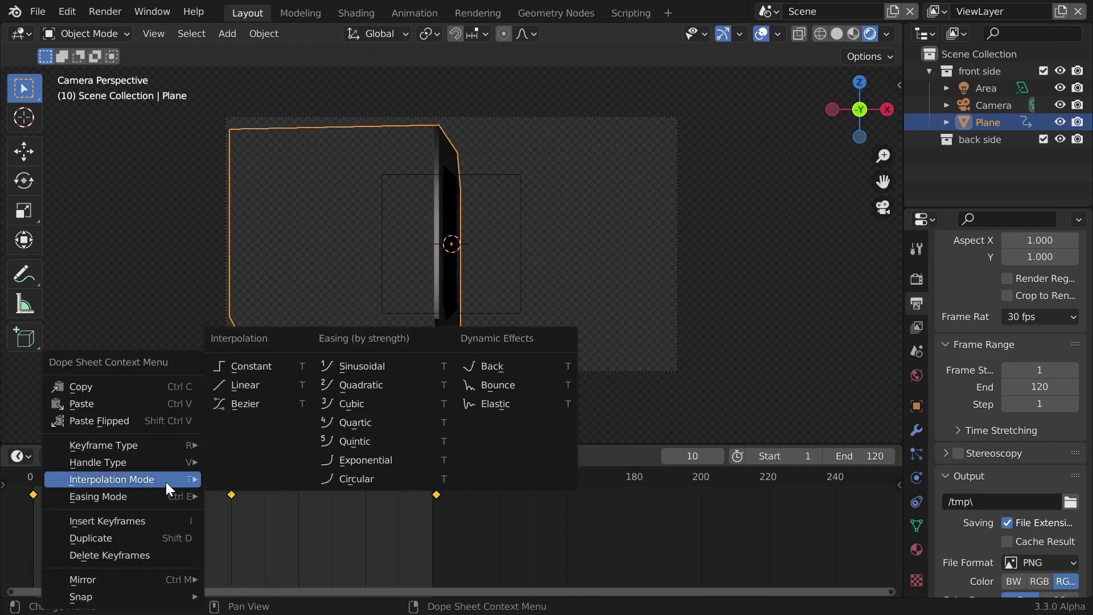
{"action": "left_click", "coordinate": [255, 385]}
- Play the animation from the start and scrub through it with the frame deselected to check the constant rotation
{"action": "left_click_drag", "start_coordinate": [77, 476], "coordinate": [30, 482]}
{"action": "key", "text": "space"}
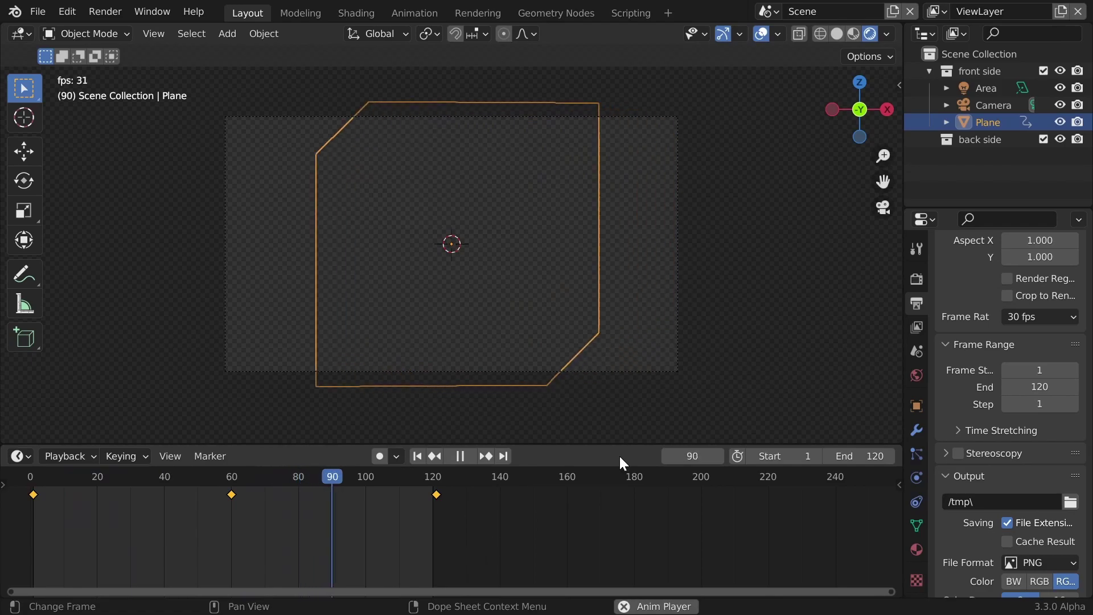
{"action": "left_click", "coordinate": [721, 274]}
{"action": "key", "text": "Escape"}
{"action": "mouse_move", "coordinate": [196, 470]}
{"action": "left_mouse_down"}
{"action": "mouse_move", "coordinate": [428, 477]}
{"action": "mouse_move", "coordinate": [143, 480]}
{"action": "mouse_move", "coordinate": [185, 478]}
{"action": "left_mouse_up"}
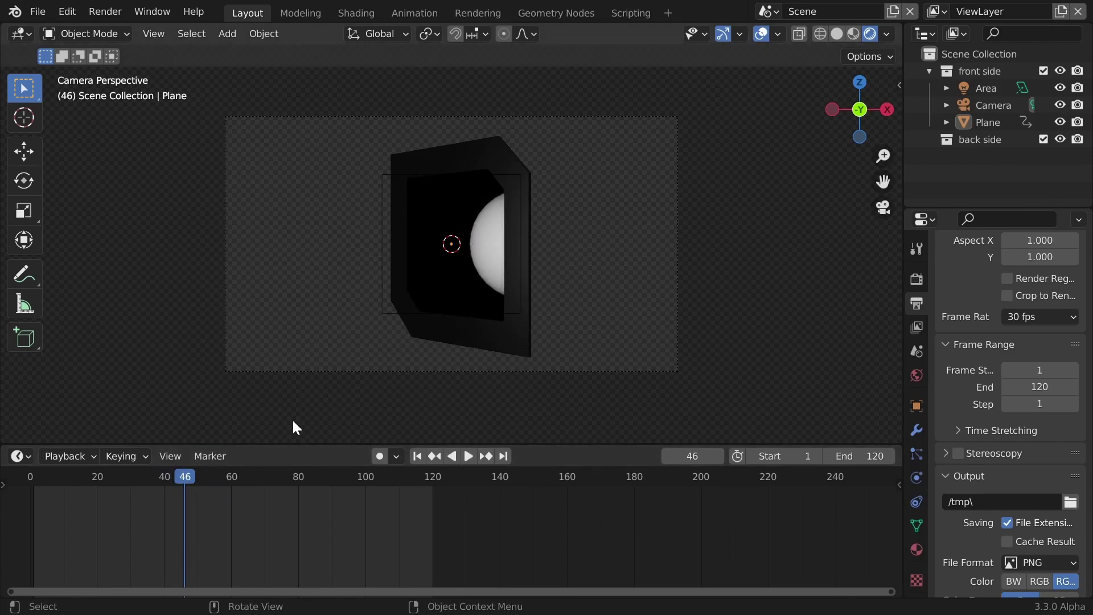
- Return to frame 1, duplicate the frame object in place and move the copy into the back side collection
{"action": "key", "text": "shift+Left"}
{"action": "middle_click_drag", "start_coordinate": [349, 302], "coordinate": [381, 165]}
{"action": "left_click", "coordinate": [381, 166]}
{"action": "key", "text": "shift+d"}
{"action": "right_click", "coordinate": [409, 193]}
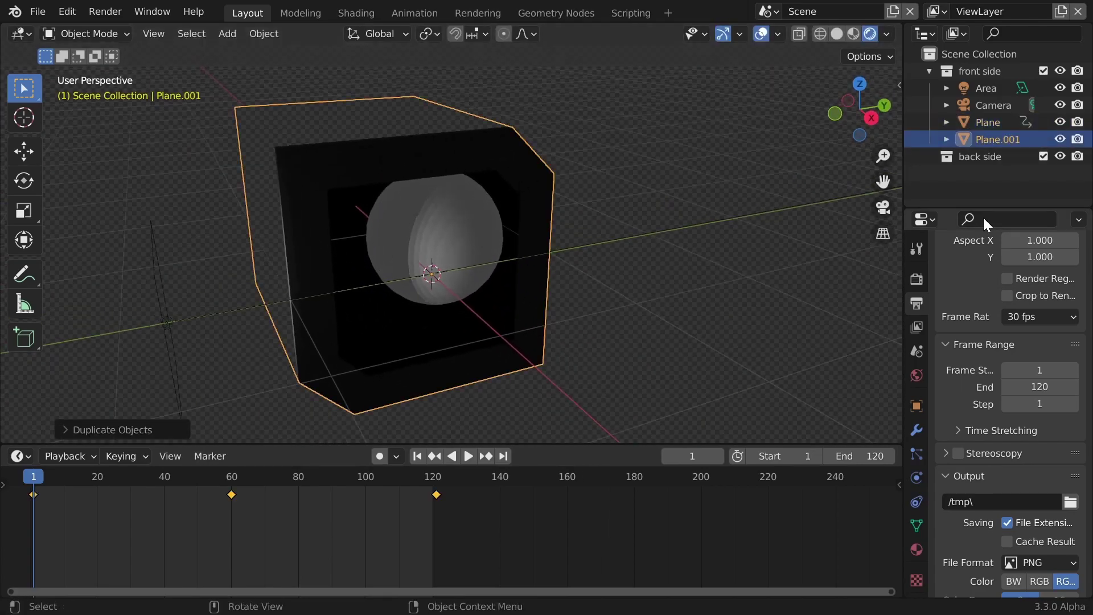
{"action": "left_click_drag", "start_coordinate": [996, 150], "coordinate": [986, 153]}
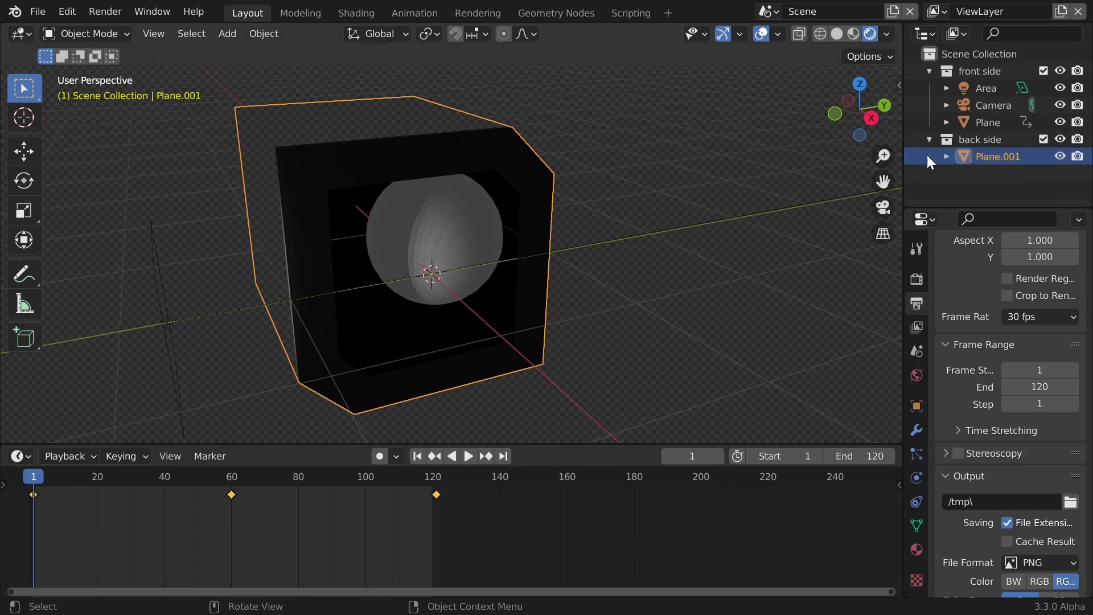
- Hide the front side collection in viewport and render, and delete the selected inner box faces of the duplicated frame
{"action": "left_click", "coordinate": [1061, 71]}
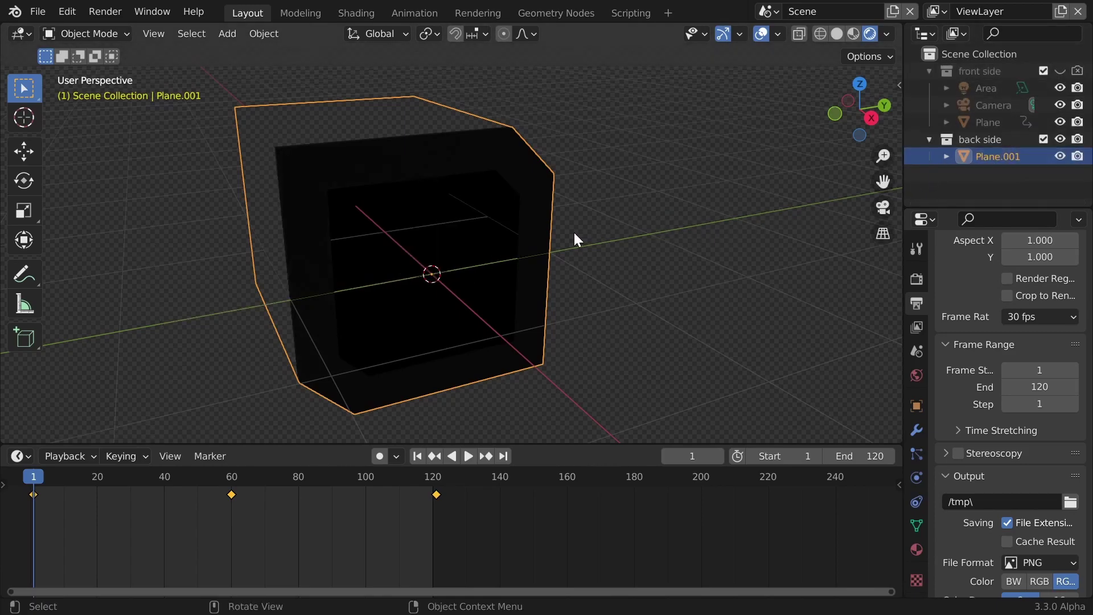
{"action": "key", "text": "Tab"}
{"action": "middle_click_drag", "start_coordinate": [582, 236], "coordinate": [574, 200]}
{"action": "key", "text": "x"}
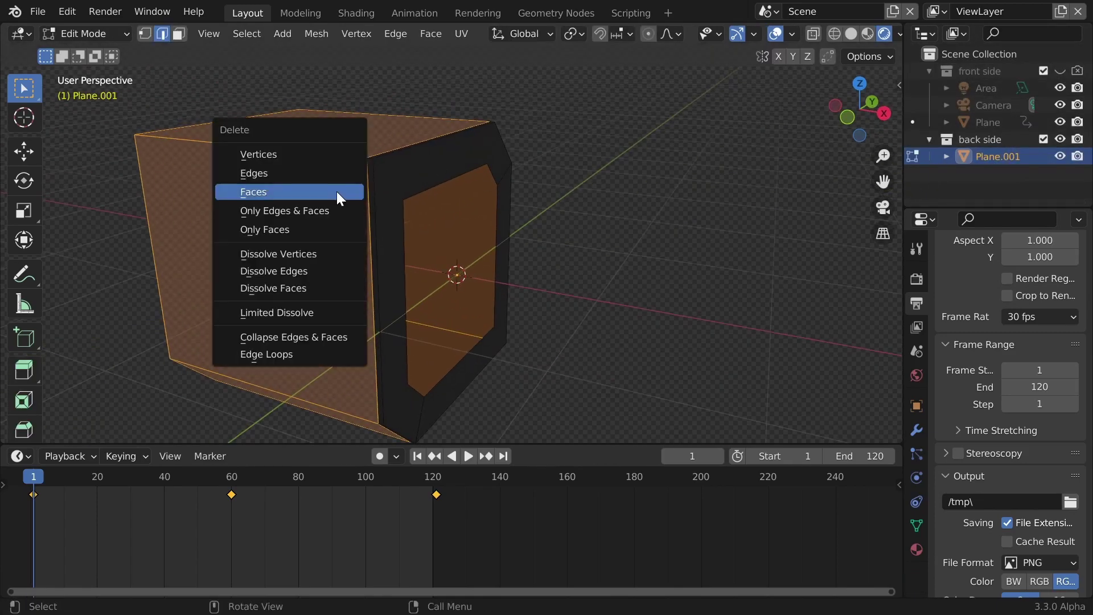
{"action": "left_click", "coordinate": [340, 192]}
- Fill the open edge loops on both sides of the duplicated frame with faces and return to Object Mode
{"action": "middle_click_drag", "start_coordinate": [481, 190], "coordinate": [581, 190]}
{"action": "left_click", "coordinate": [643, 201], "text": "alt"}
{"action": "key", "text": "f"}
{"action": "middle_click_drag", "start_coordinate": [659, 203], "coordinate": [497, 200]}
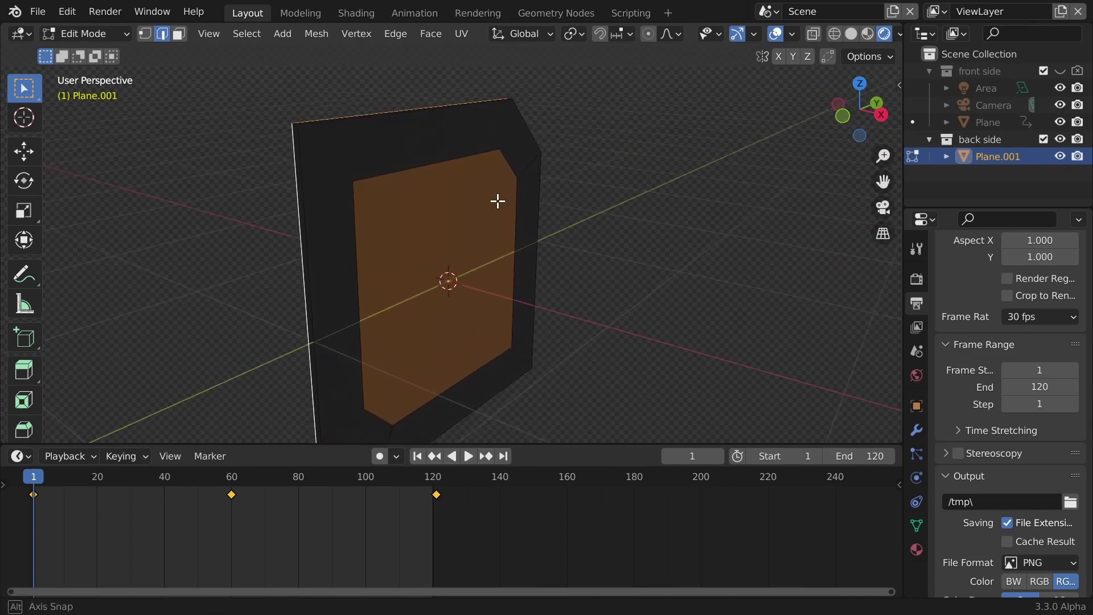
{"action": "left_click", "coordinate": [474, 154], "text": "alt"}
{"action": "key", "text": "f"}
{"action": "key", "text": "Tab"}
- Scrub the timeline and switch to camera view to examine the filled back side card as it rotates
{"action": "middle_click_drag", "start_coordinate": [619, 211], "coordinate": [591, 212]}
{"action": "left_click", "coordinate": [650, 211]}
{"action": "left_click_drag", "start_coordinate": [234, 474], "coordinate": [353, 473]}
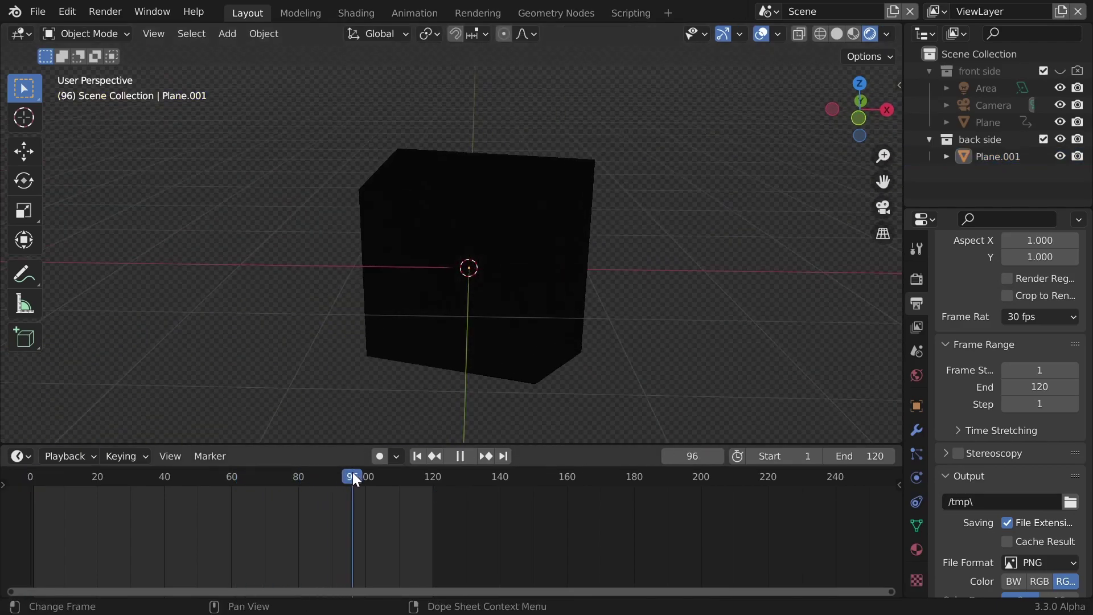
{"action": "key", "text": "KP_0"}
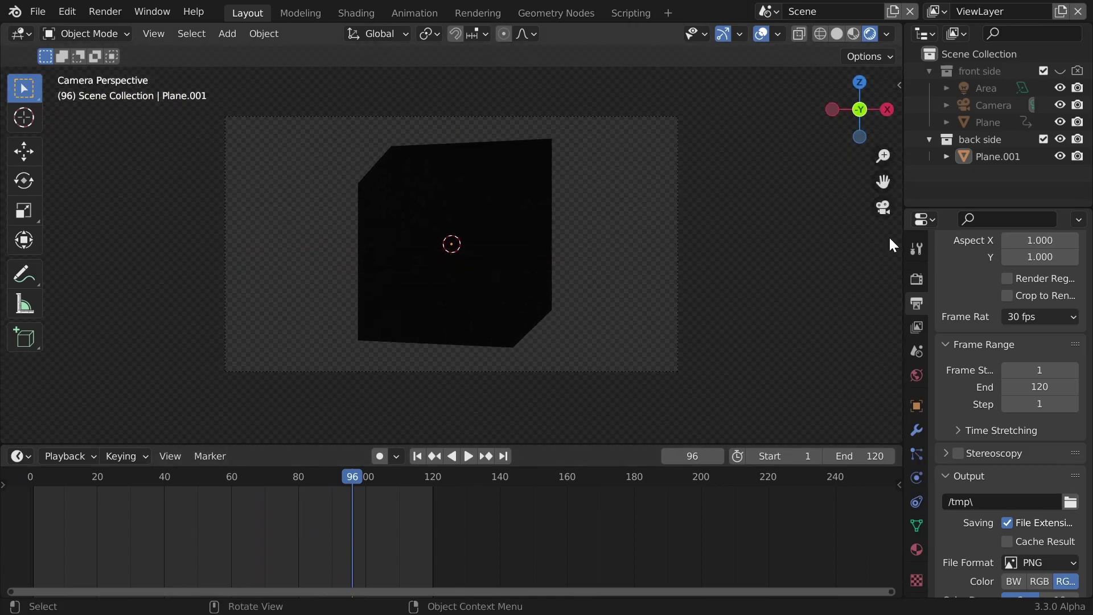
- Show the front side collection, hide the back side collection in viewport and render, and scrub the rotation to about frame 61
{"action": "left_click", "coordinate": [1060, 70]}
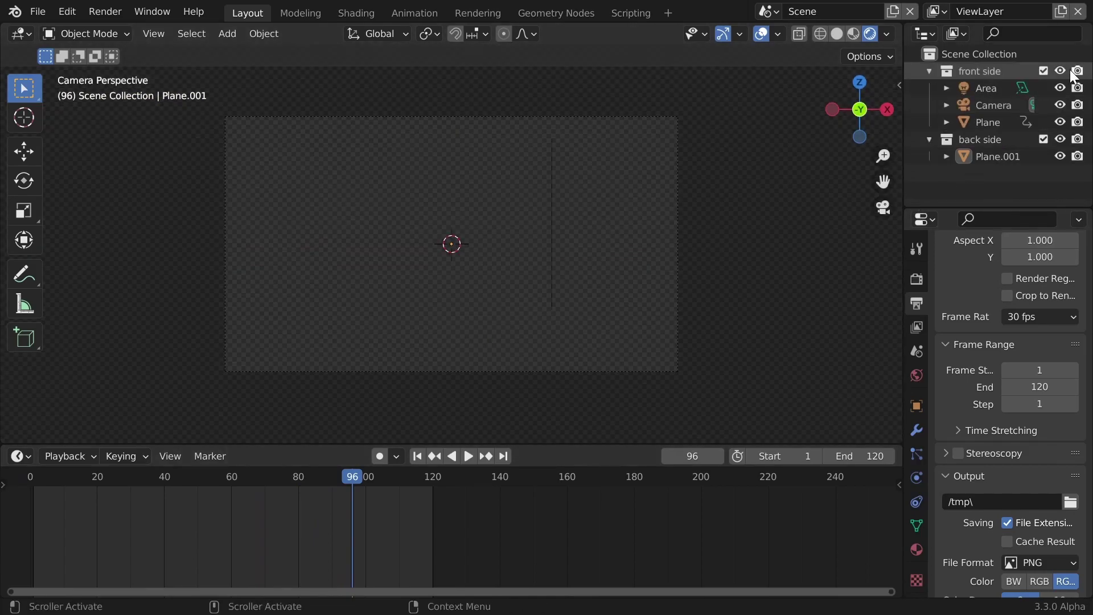
{"action": "key", "text": "space"}
{"action": "left_click_drag", "start_coordinate": [285, 502], "coordinate": [66, 481]}
{"action": "key", "text": "space"}
{"action": "left_click", "coordinate": [1060, 139]}
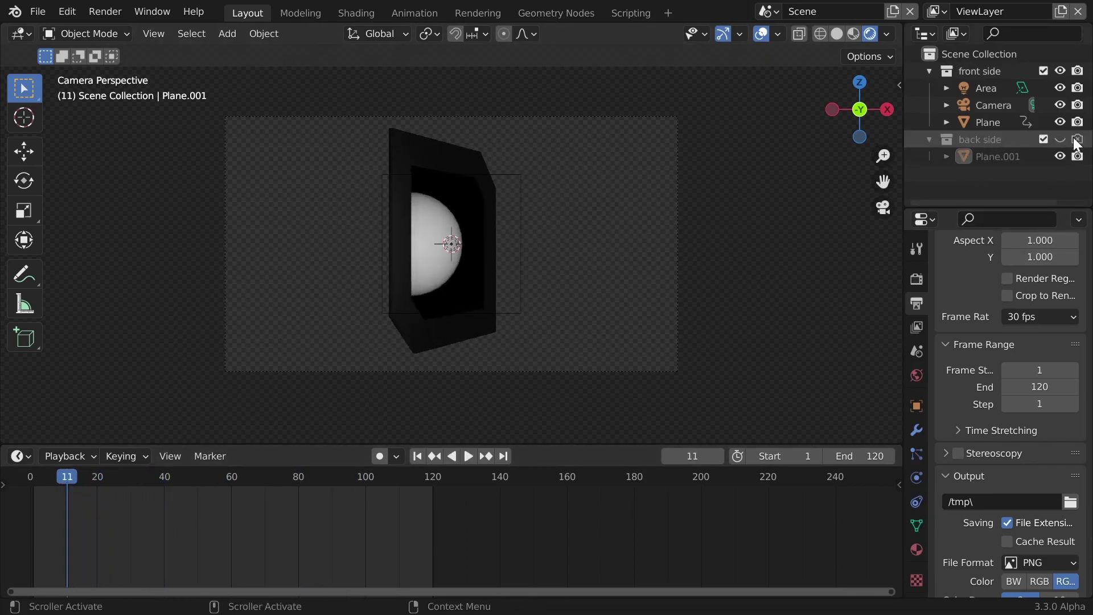
{"action": "left_click_drag", "start_coordinate": [59, 477], "coordinate": [234, 488]}
{"action": "key", "text": "space"}
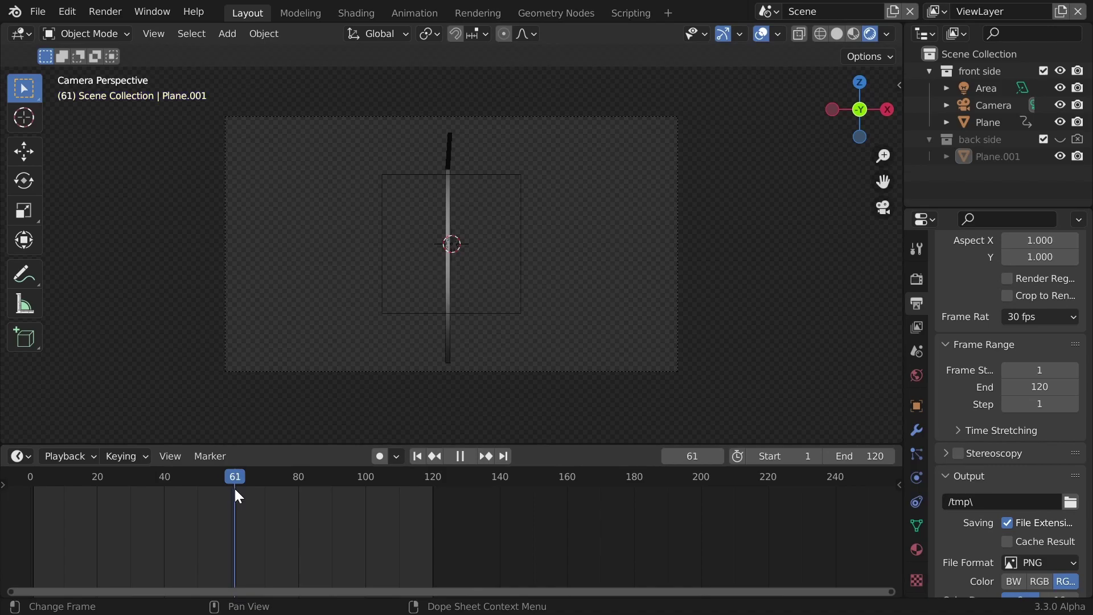
- Hide the front side collection and show the back side collection in viewport and render, check the rotation, and save the file
{"action": "left_click", "coordinate": [1061, 71]}
{"action": "left_click", "coordinate": [1078, 71]}
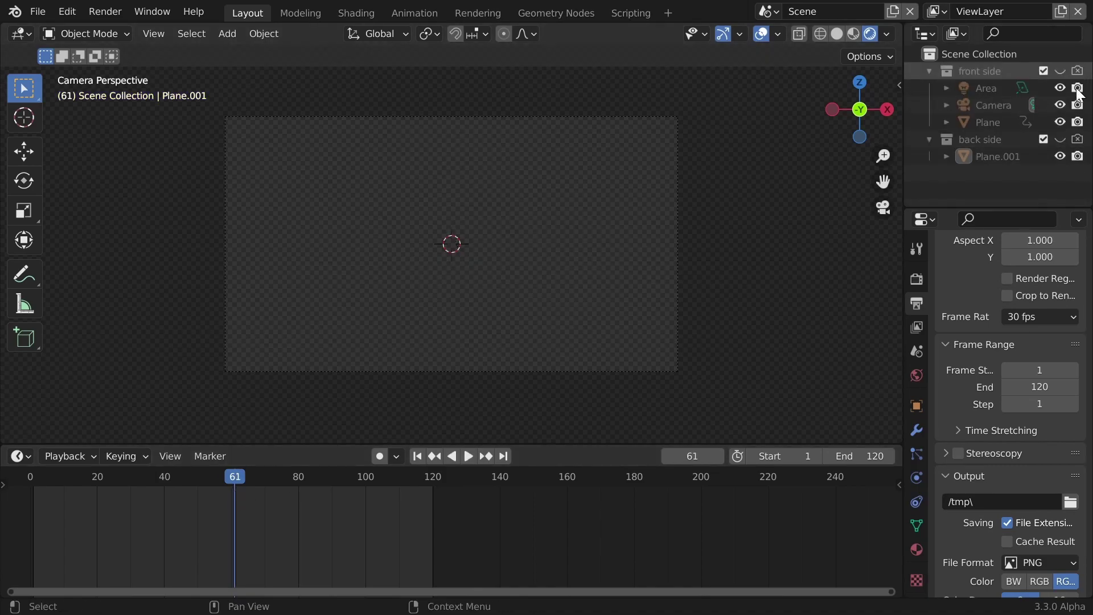
{"action": "left_click", "coordinate": [1060, 139]}
{"action": "left_click", "coordinate": [1079, 139]}
{"action": "left_click_drag", "start_coordinate": [252, 482], "coordinate": [145, 499]}
{"action": "key", "text": "ctrl+s"}
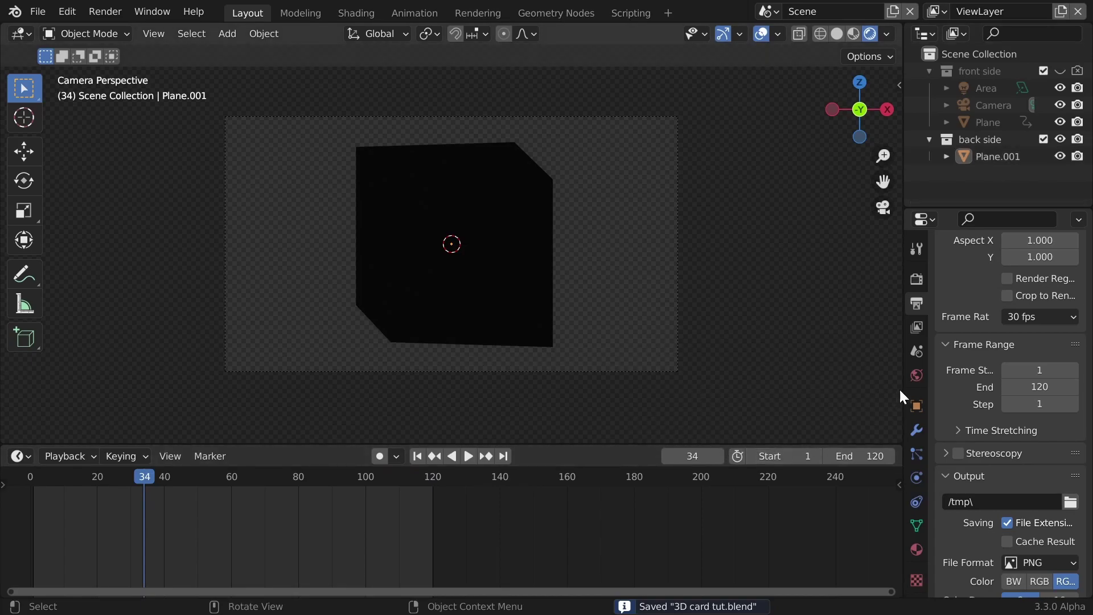
- Create a folder named render inside 3d_card_effect_tut and set it as the render output path
{"action": "left_click", "coordinate": [1070, 501]}
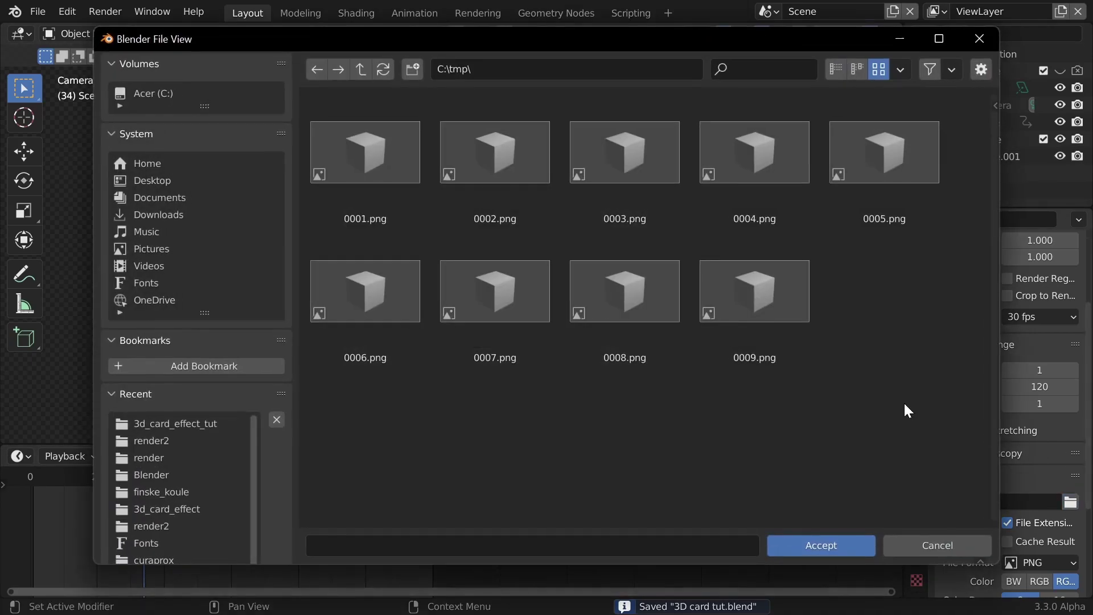
{"action": "left_click", "coordinate": [175, 427]}
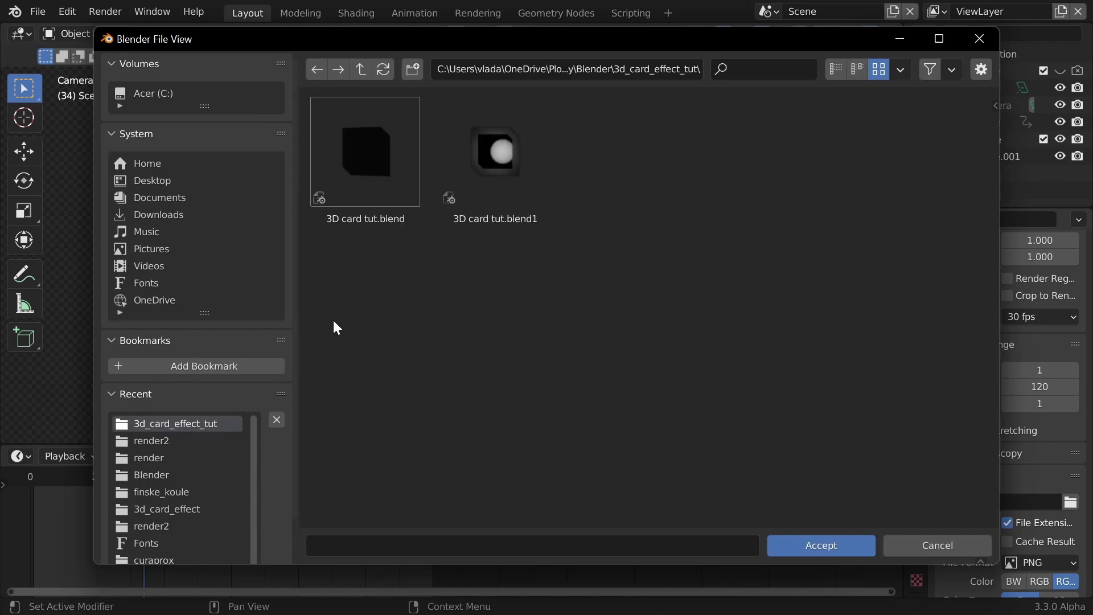
{"action": "left_click", "coordinate": [412, 69]}
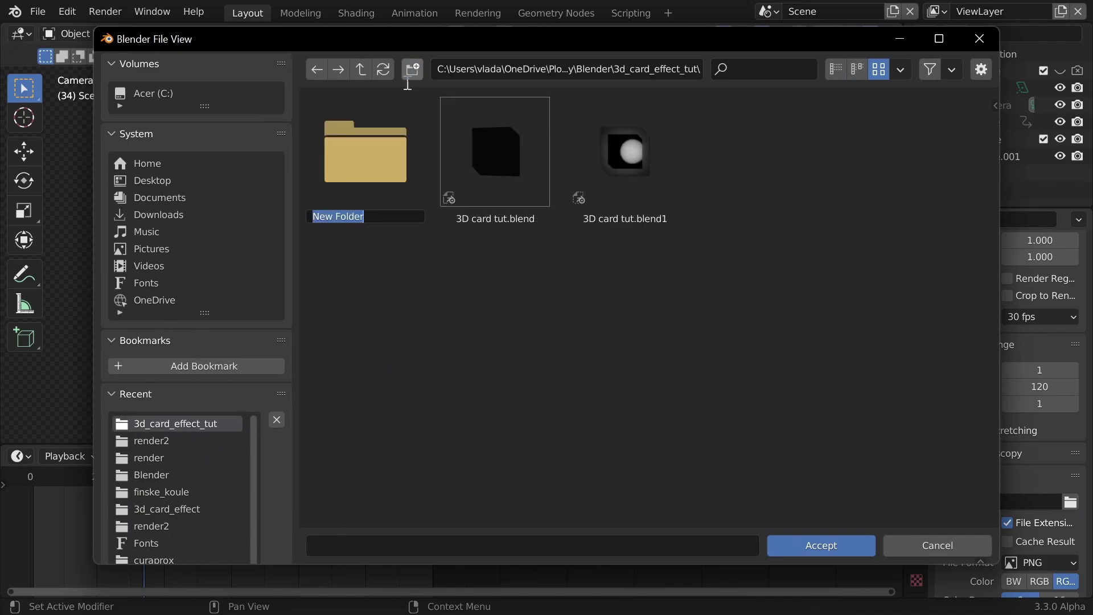
{"action": "type", "text": "render"}
{"action": "key", "text": "Return"}
{"action": "double_click", "coordinate": [424, 165]}
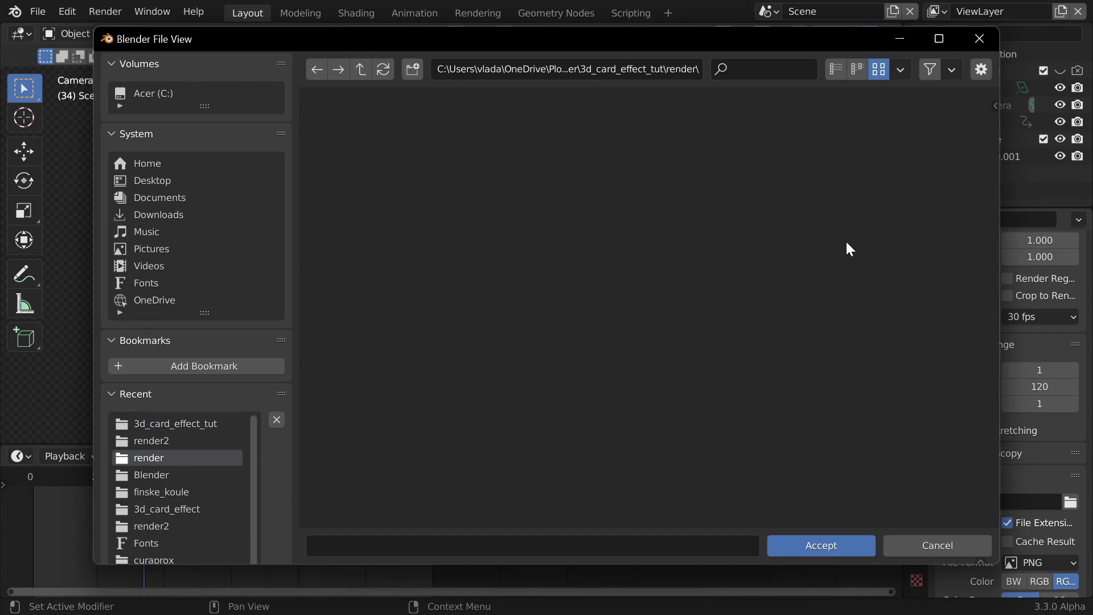
{"action": "left_click", "coordinate": [856, 548]}
- Show the front side collection, hide the back side collection in viewport and render, and set the end frame to 60
{"action": "scroll", "coordinate": [969, 425], "scroll_direction": "down", "scroll_amount": 4}
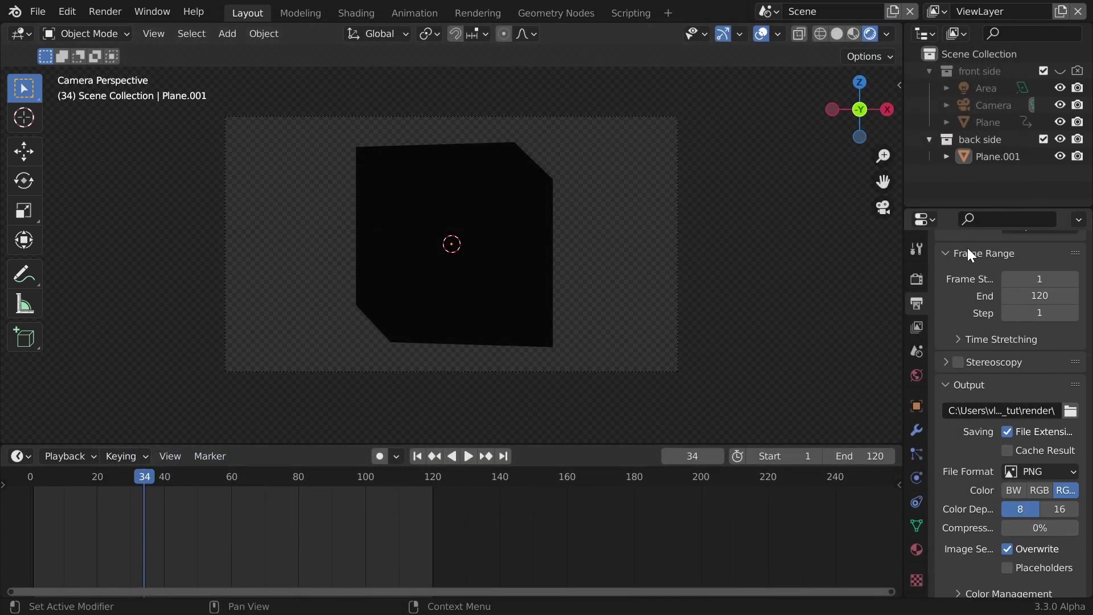
{"action": "left_click_drag", "start_coordinate": [1061, 71], "coordinate": [1087, 75]}
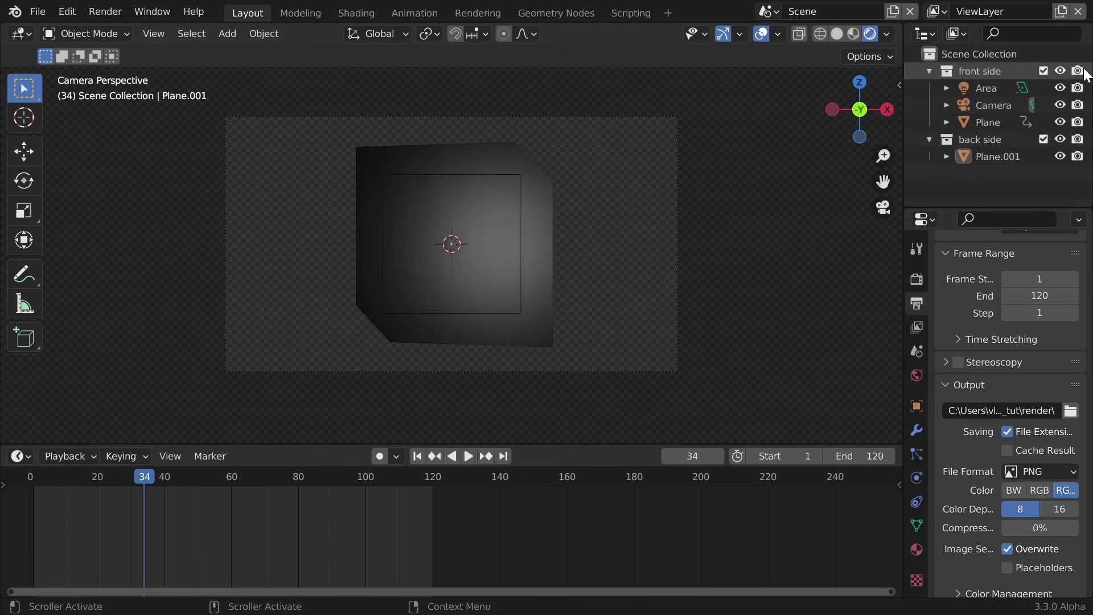
{"action": "left_click_drag", "start_coordinate": [1078, 139], "coordinate": [1061, 131]}
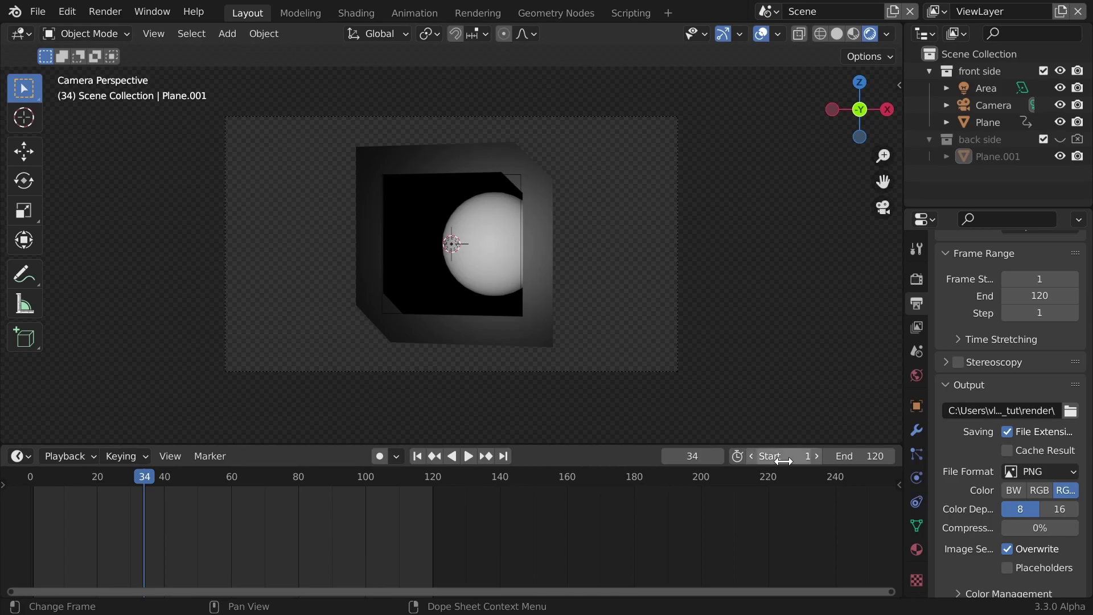
{"action": "type", "text": "60"}
{"action": "key", "text": "Return"}
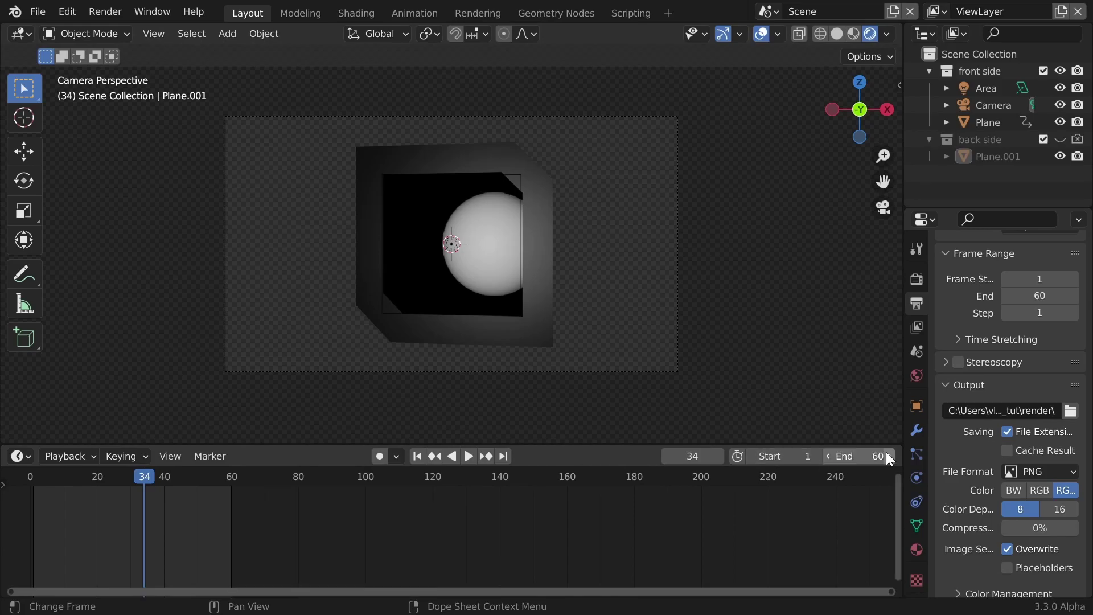
- Play the front side animation from frame 1 to check it and save the file
{"action": "left_click_drag", "start_coordinate": [119, 476], "coordinate": [33, 477]}
{"action": "key", "text": "space"}
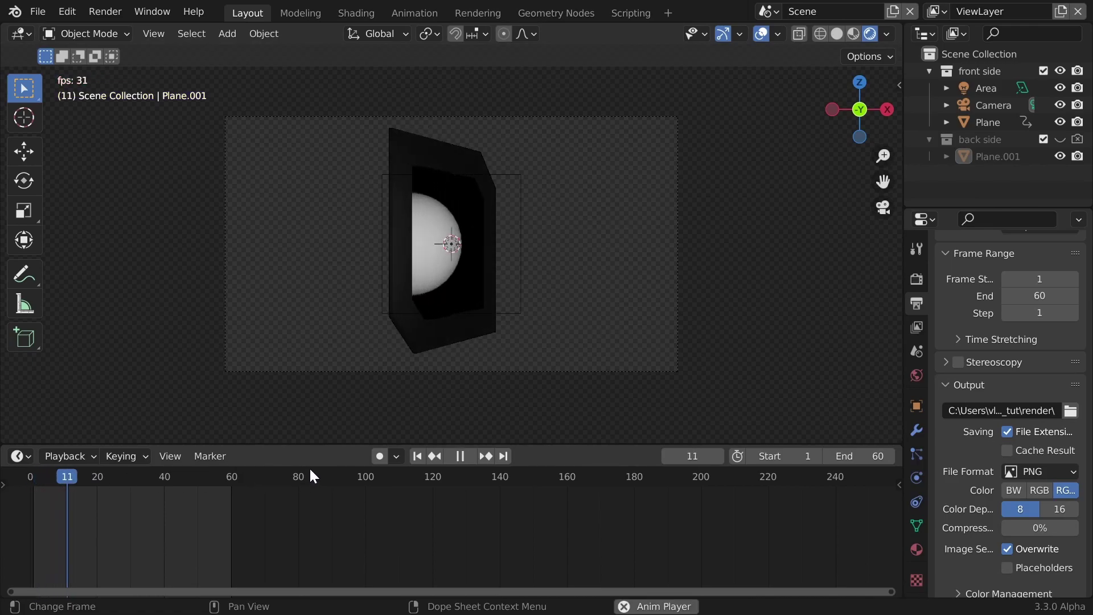
{"action": "key", "text": "space"}
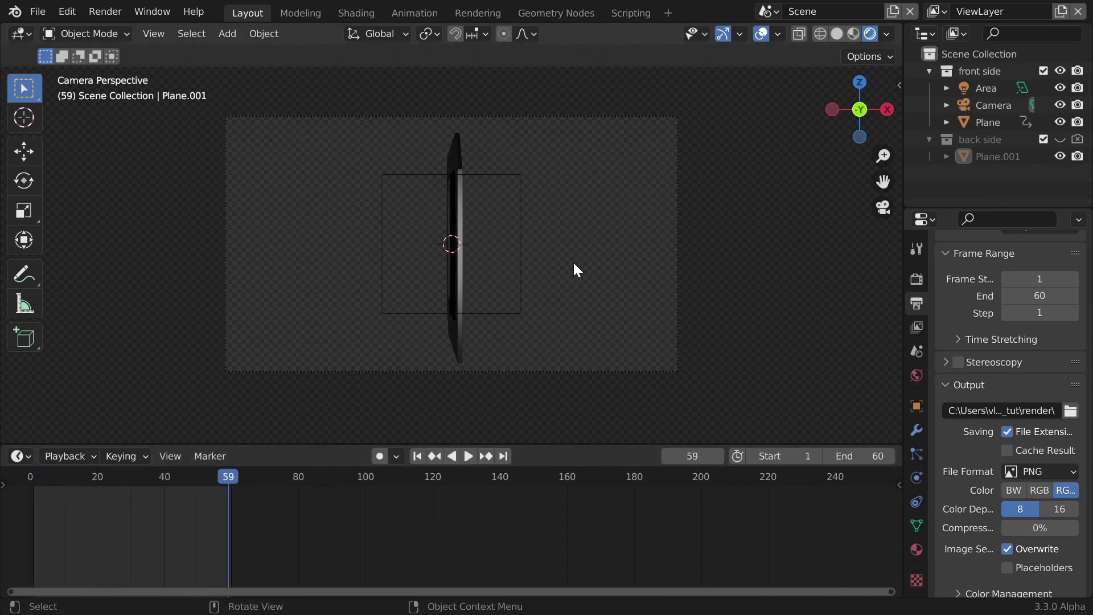
{"action": "key", "text": "ctrl+s"}
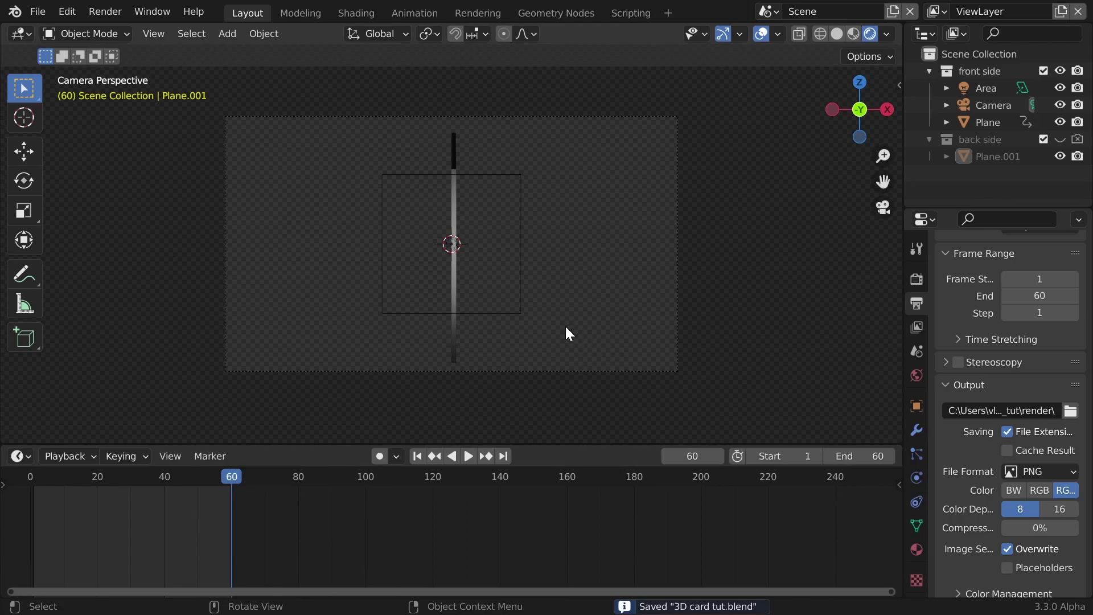
- Render the front side animation for frames 1 to 60 and close the render window
{"action": "left_click", "coordinate": [105, 12]}
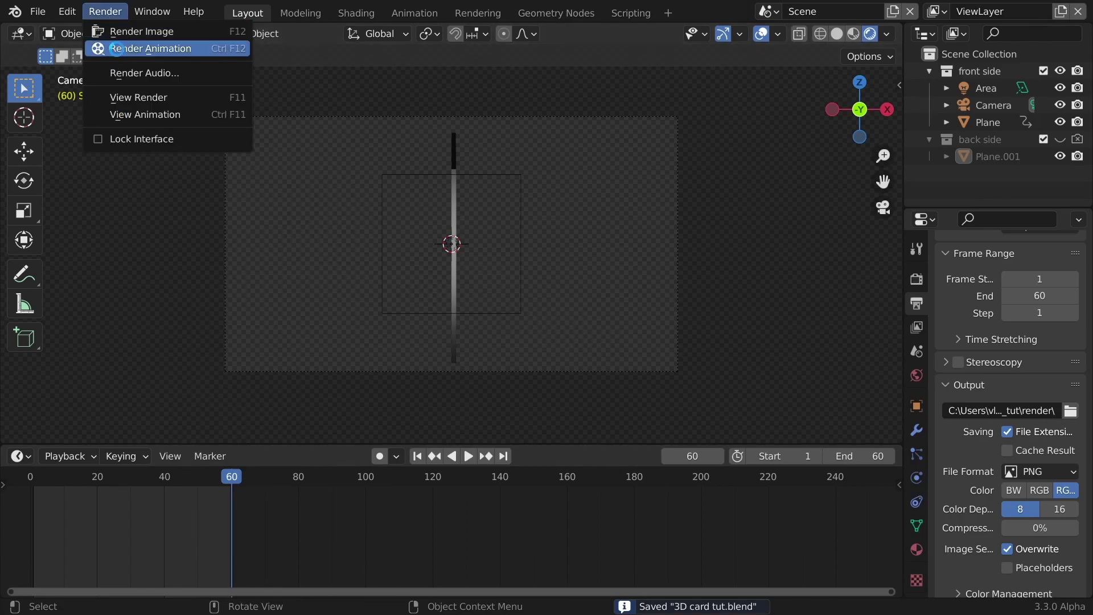
{"action": "left_click", "coordinate": [116, 48]}
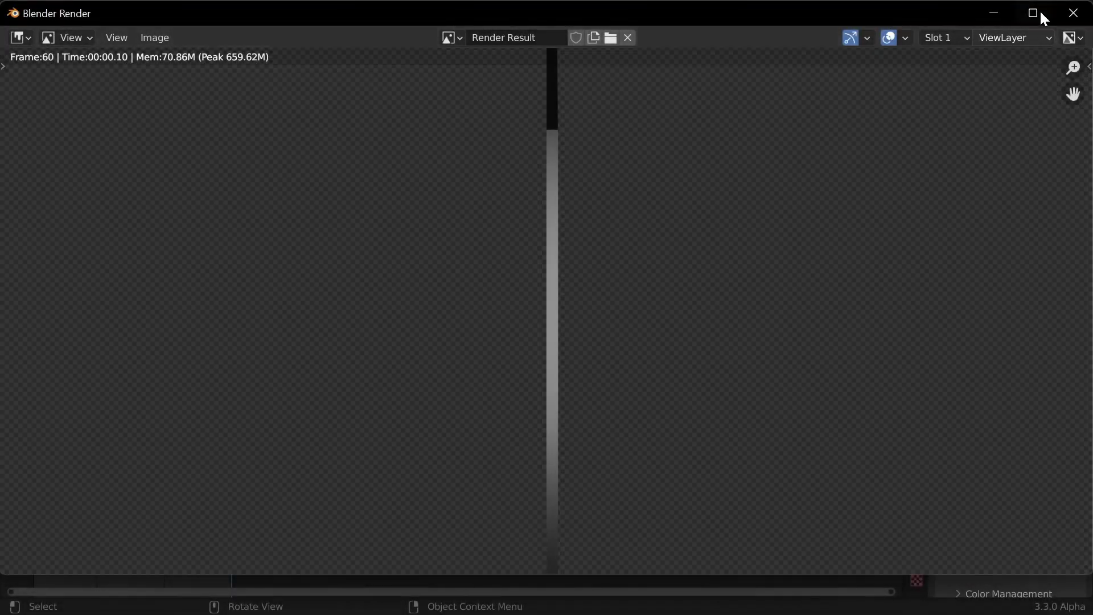
{"action": "left_click", "coordinate": [1069, 15]}
- Set the frame range to 61–120, hide the front side collection, and show the back side collection in viewport and render
{"action": "left_click", "coordinate": [776, 456]}
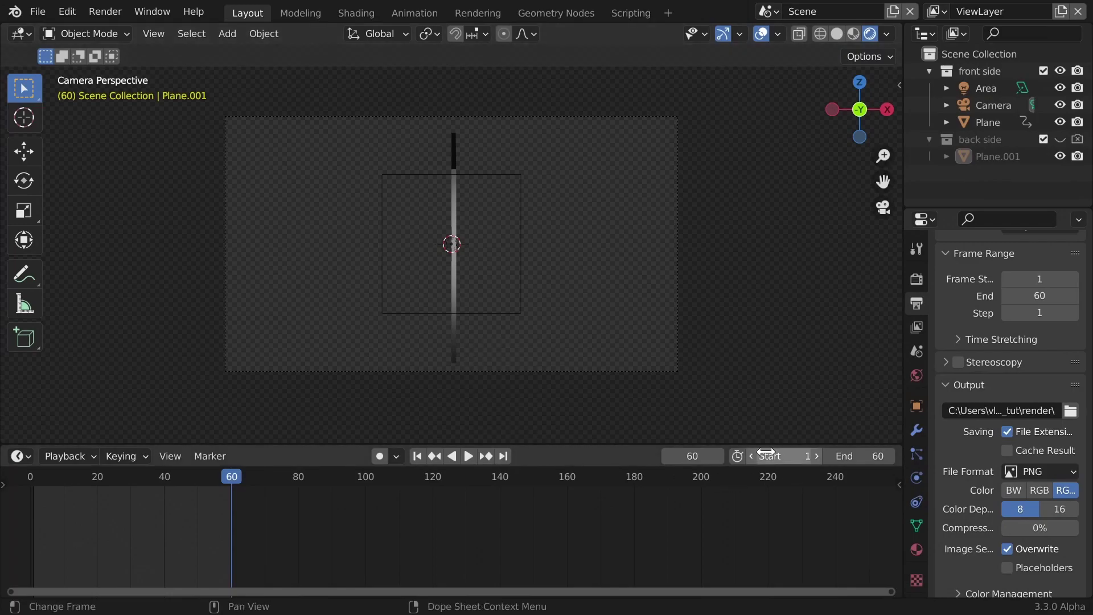
{"action": "type", "text": "61"}
{"action": "key", "text": "Return"}
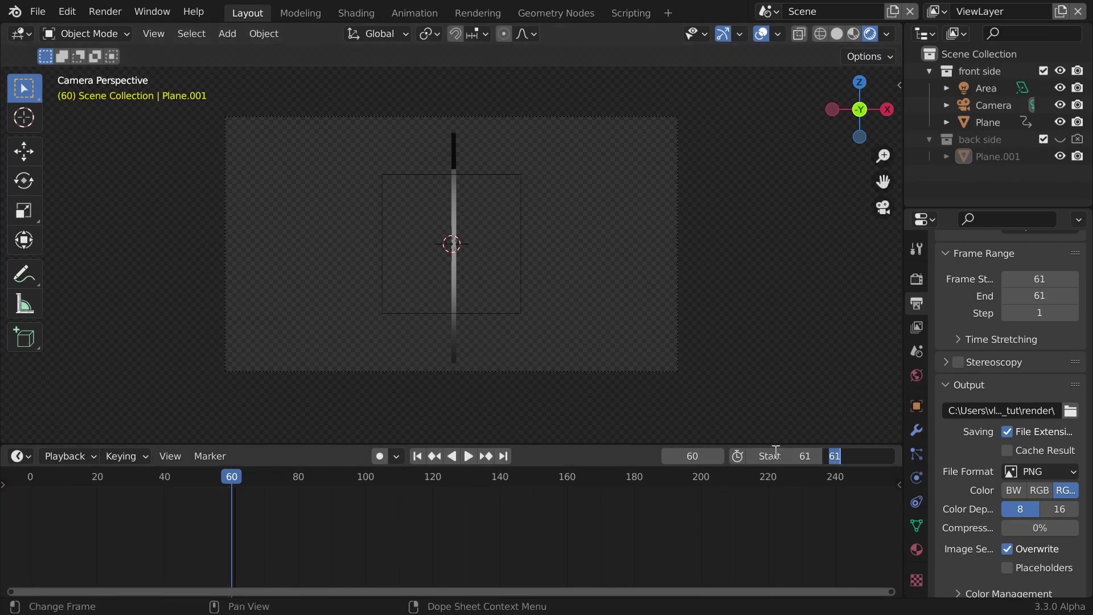
{"action": "left_click", "coordinate": [1061, 71]}
{"action": "left_click", "coordinate": [1060, 140]}
{"action": "left_click", "coordinate": [1060, 140]}
{"action": "left_click", "coordinate": [1078, 139]}
- Play back the back side animation, save the file, and render frames 61 to 120 as an animation
{"action": "key", "text": "space"}
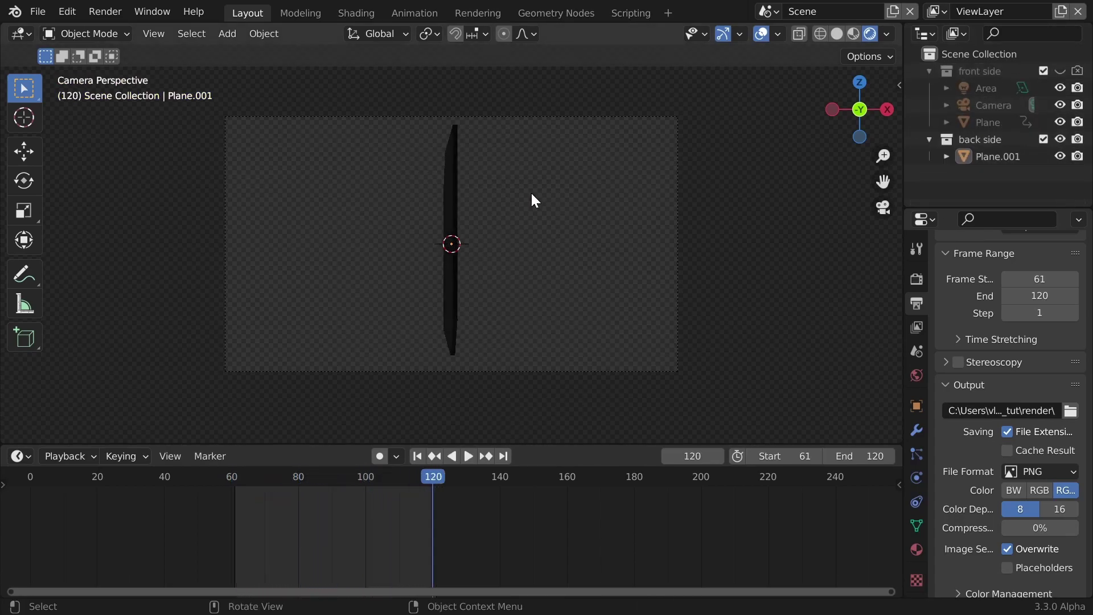
{"action": "key", "text": "ctrl+s"}
{"action": "left_click", "coordinate": [121, 14]}
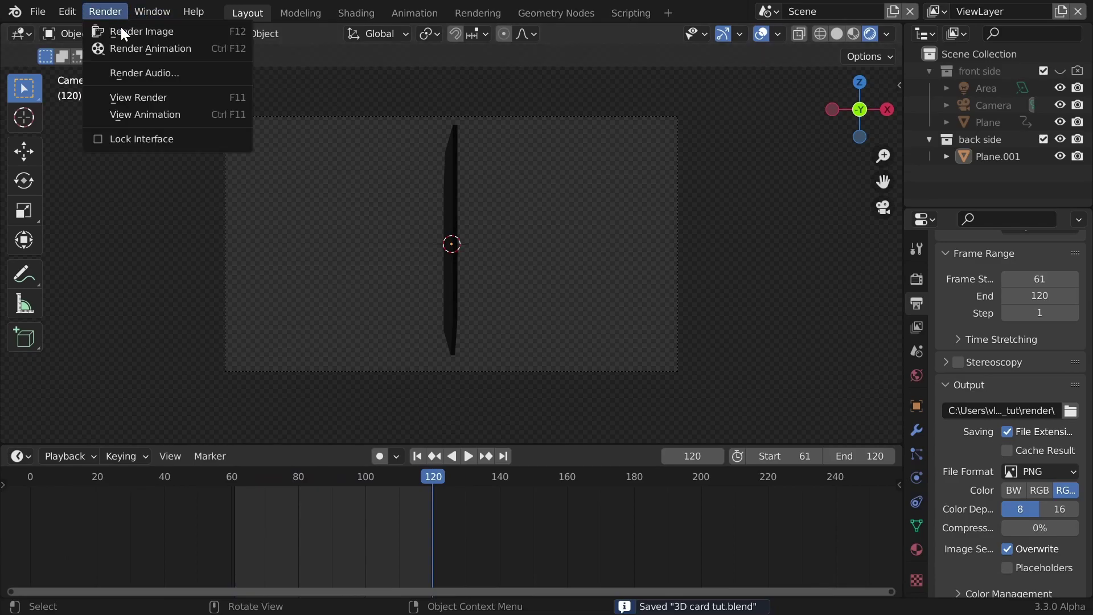
{"action": "left_click", "coordinate": [122, 44]}
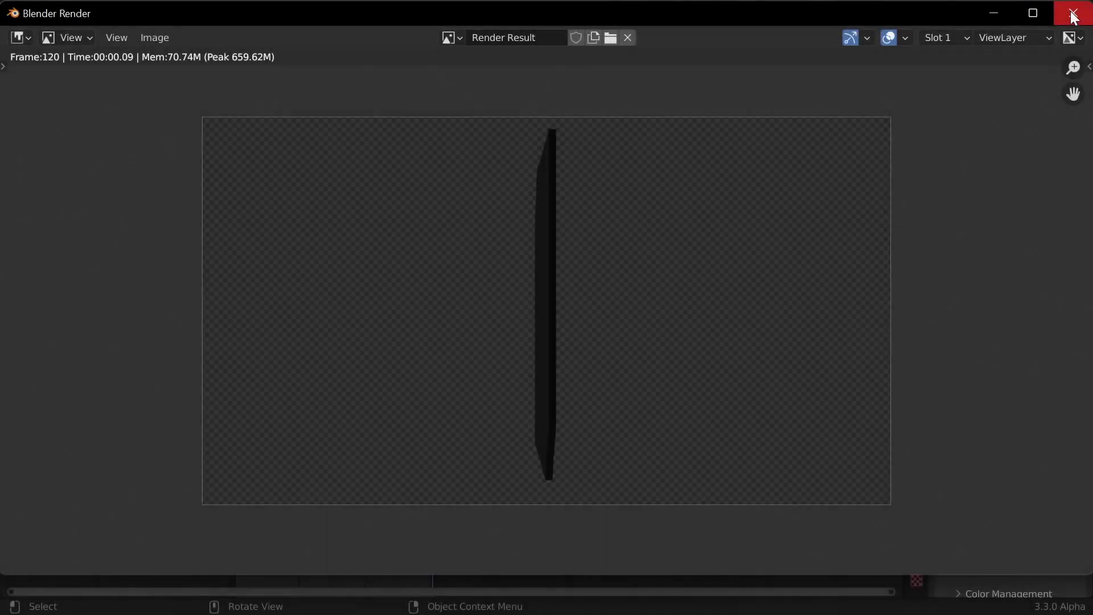
{"action": "left_click", "coordinate": [1073, 13]}
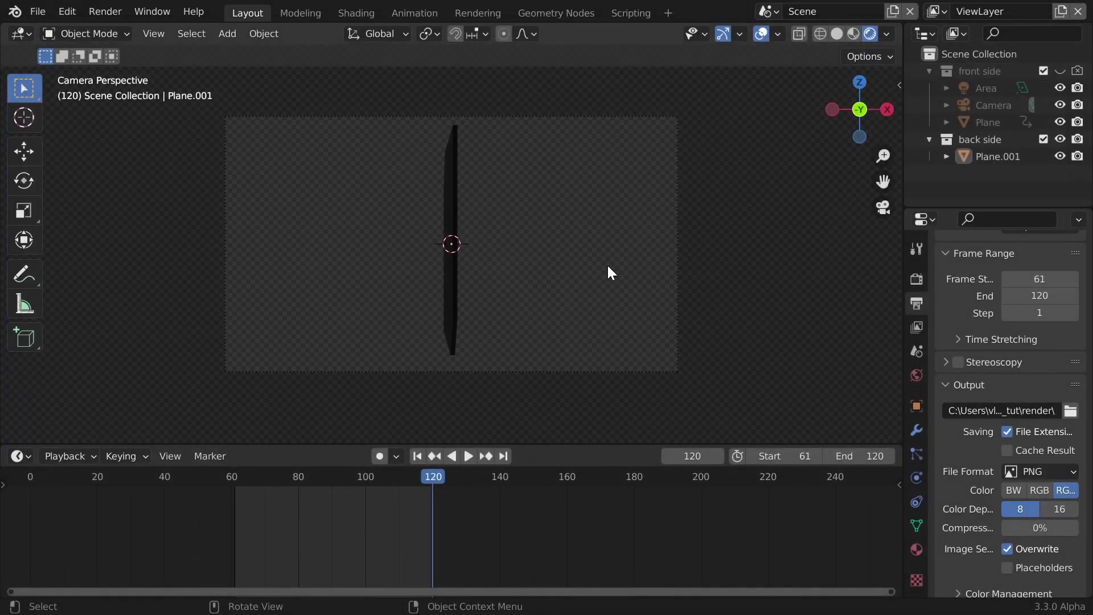
- Leave fullscreen, switch to File Explorer, and look through the rendered front and back side frames in the render folder
{"action": "left_click", "coordinate": [148, 12]}
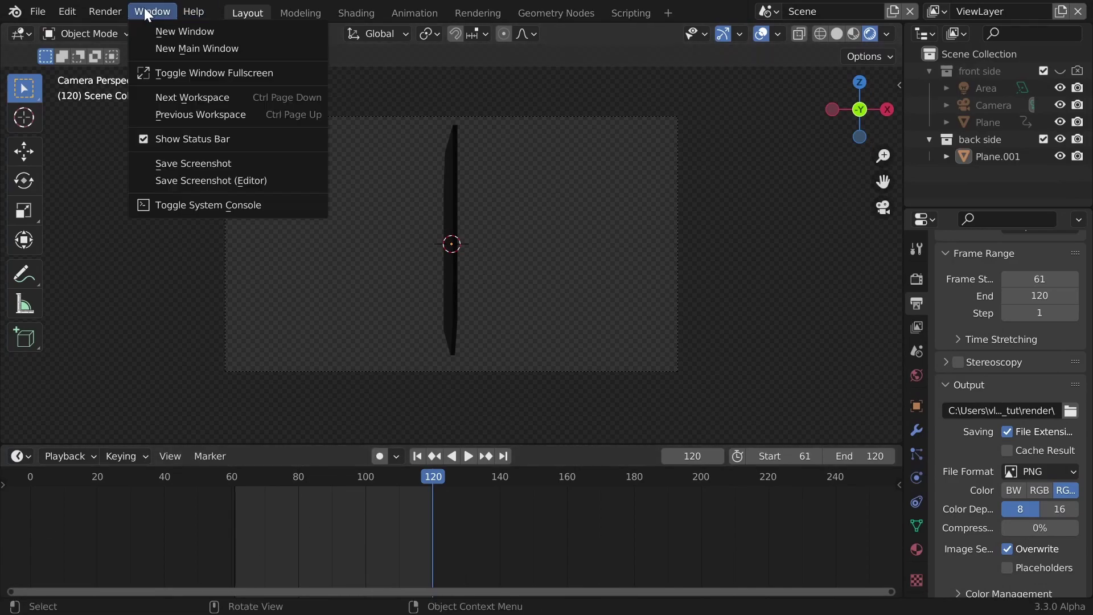
{"action": "left_click", "coordinate": [169, 70]}
{"action": "left_click", "coordinate": [108, 603]}
{"action": "double_click", "coordinate": [200, 148]}
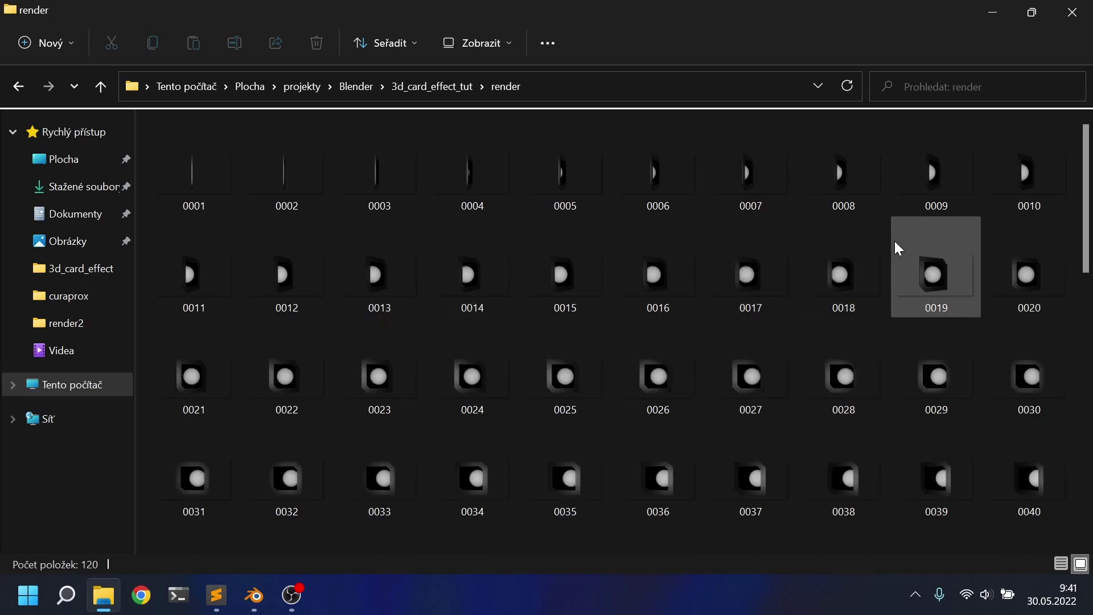
{"action": "left_click_drag", "start_coordinate": [1086, 193], "coordinate": [1076, 146]}
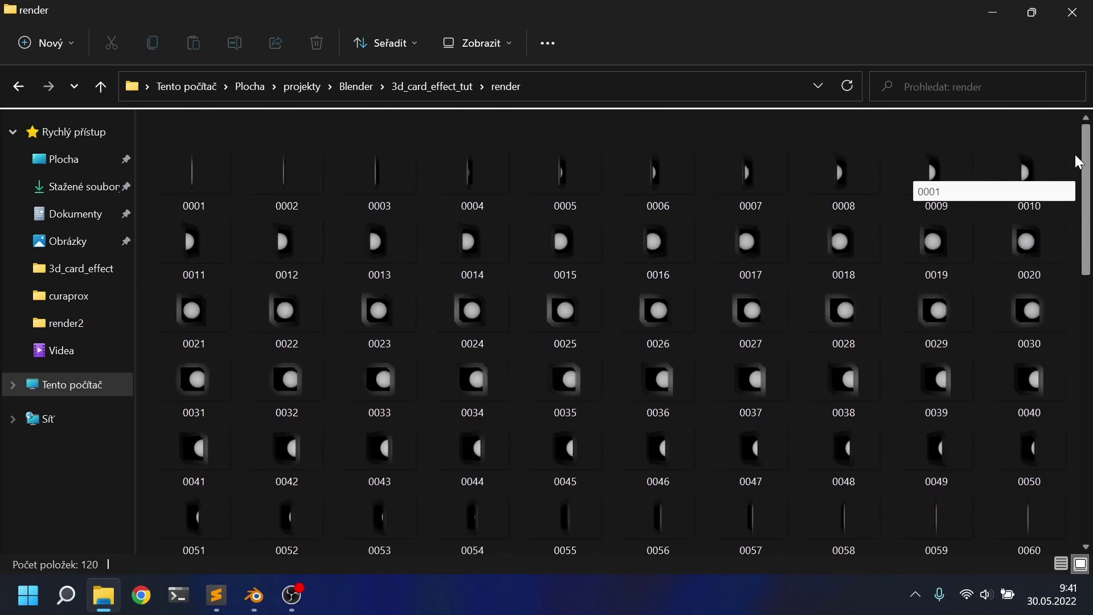
{"action": "scroll", "coordinate": [715, 282], "scroll_direction": "down", "scroll_amount": 6}
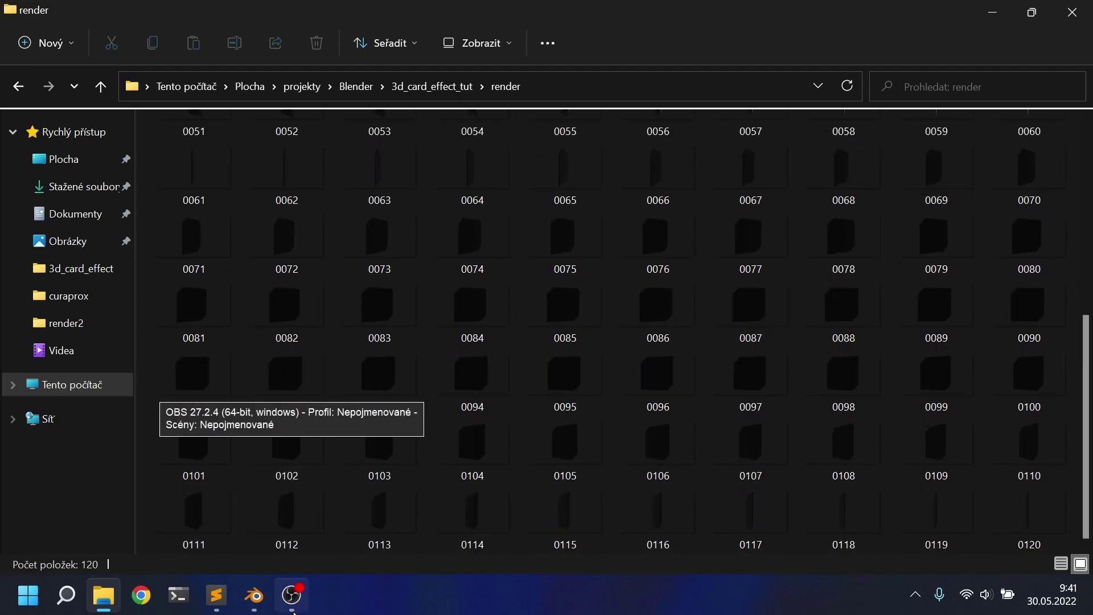
- Switch back to Blender, add a Compositing workspace, and enable the use of compositing nodes
{"action": "left_click", "coordinate": [255, 596]}
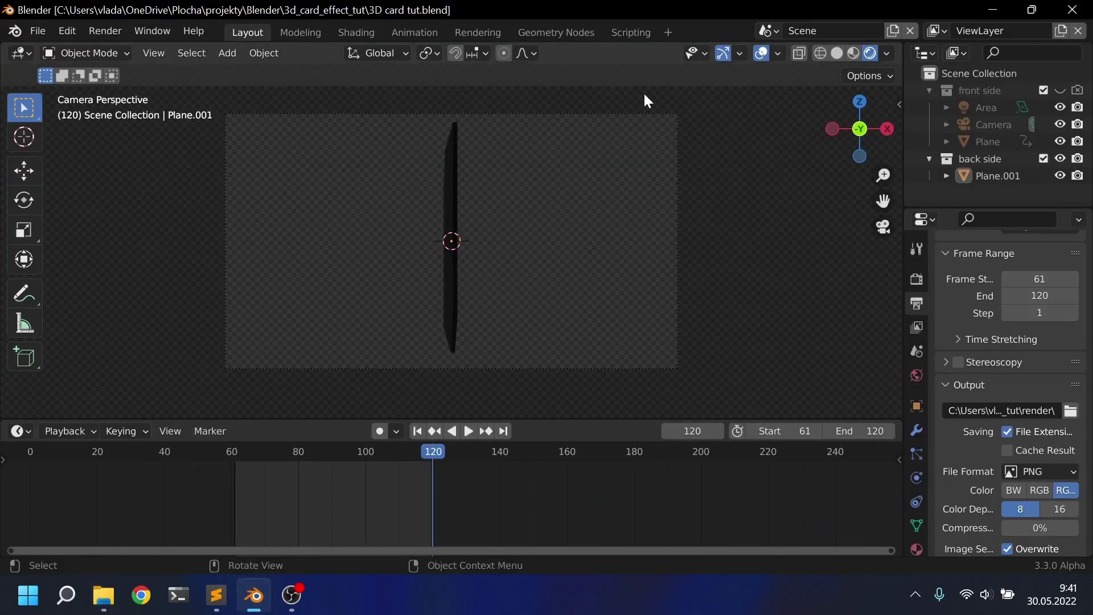
{"action": "left_click", "coordinate": [671, 36]}
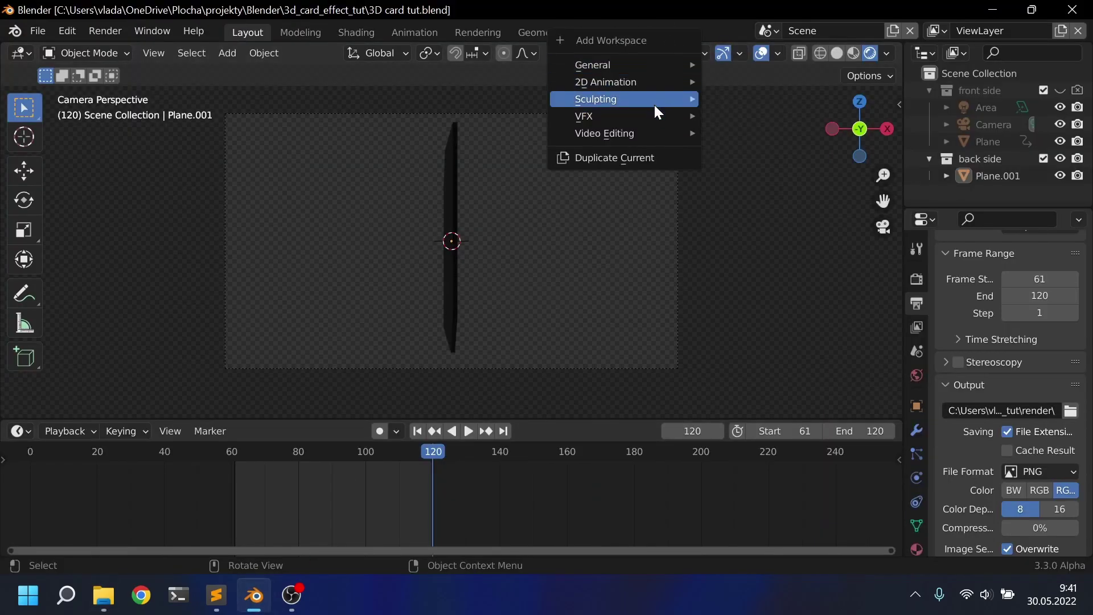
{"action": "mouse_move", "coordinate": [651, 117]}
{"action": "left_click", "coordinate": [712, 117]}
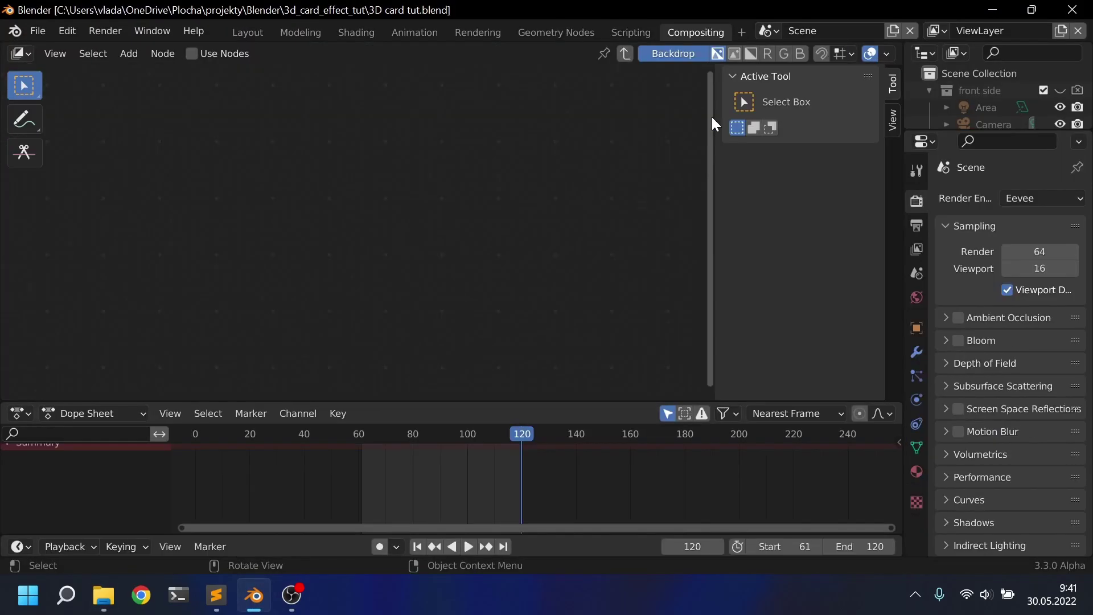
{"action": "left_click", "coordinate": [210, 53]}
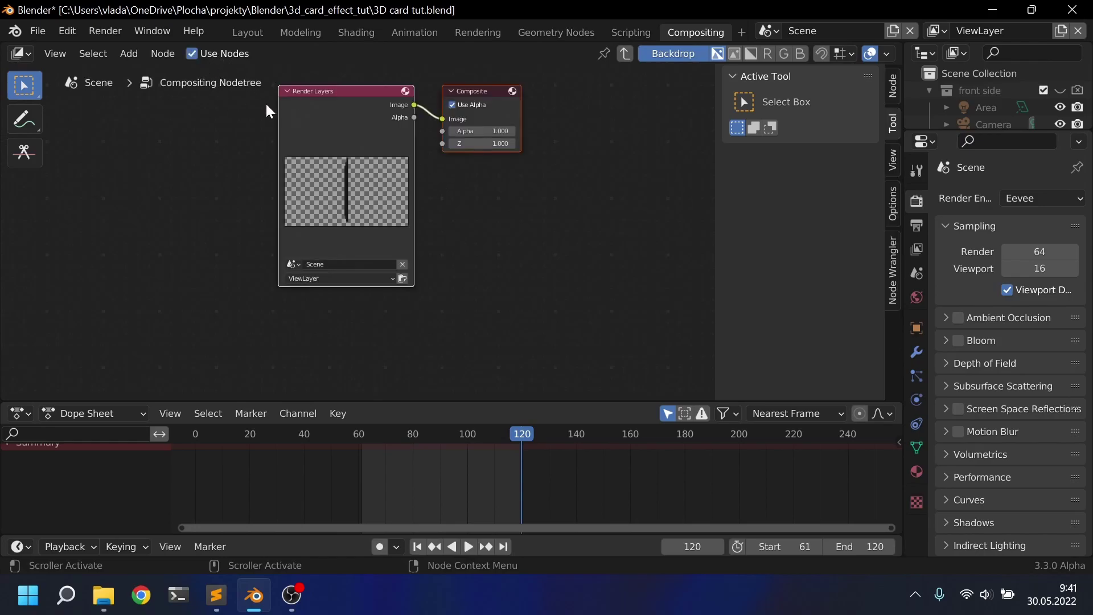
- Delete the Render Layers node and enlarge the node editor area
{"action": "scroll", "coordinate": [556, 305], "scroll_direction": "up", "scroll_amount": 3}
{"action": "left_click_drag", "start_coordinate": [342, 162], "coordinate": [194, 161]}
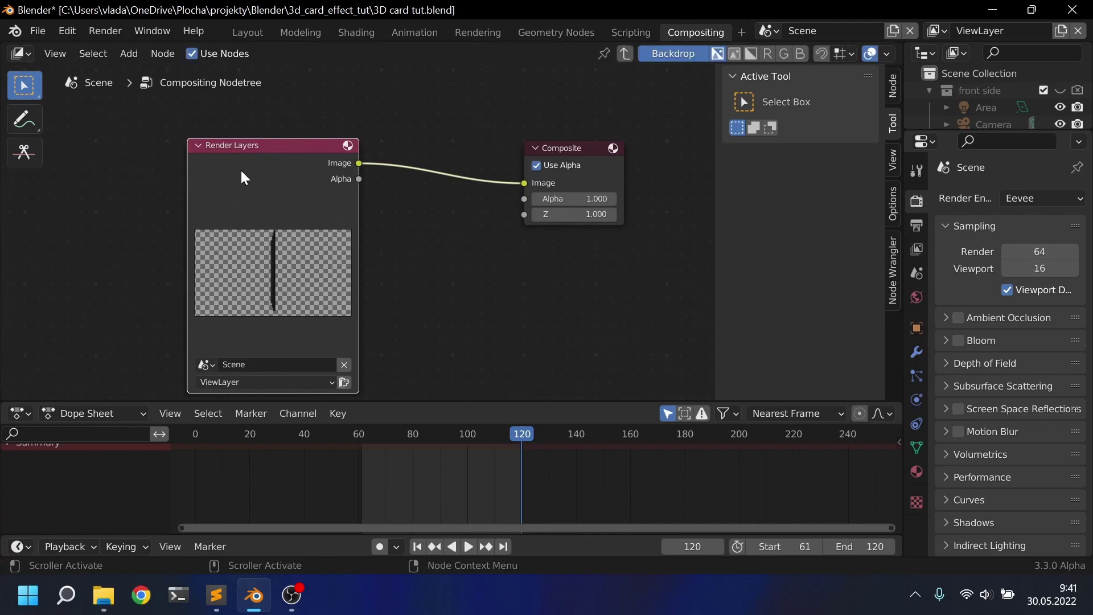
{"action": "key", "text": "x"}
{"action": "left_click_drag", "start_coordinate": [505, 400], "coordinate": [512, 453]}
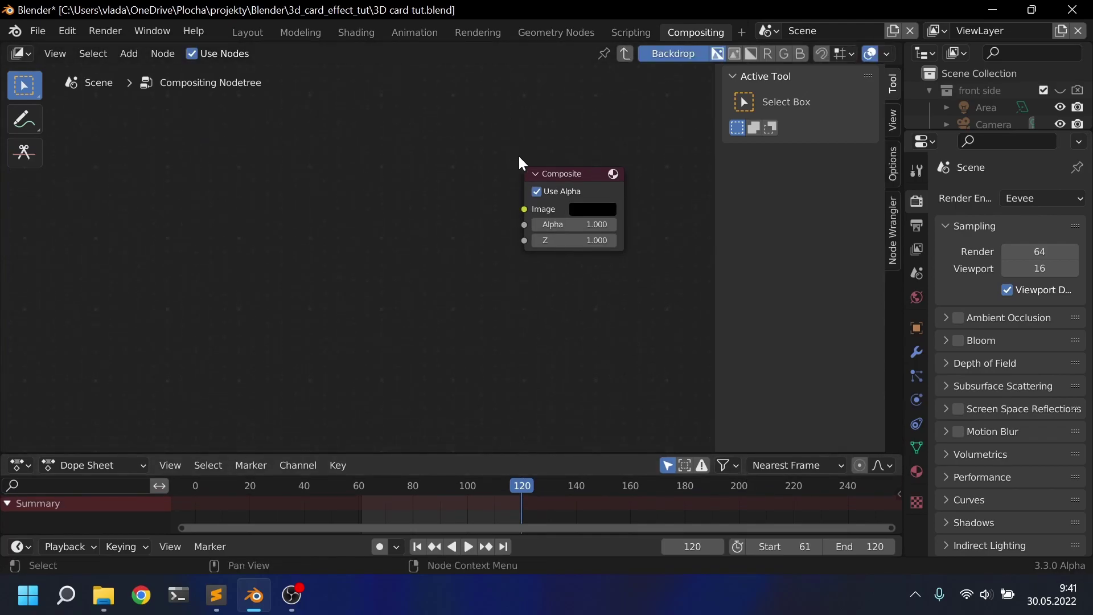
- Add an Image input node before the Composite node with free space between them
{"action": "key", "text": "shift+a"}
{"action": "type", "text": "imag"}
{"action": "key", "text": "Return"}
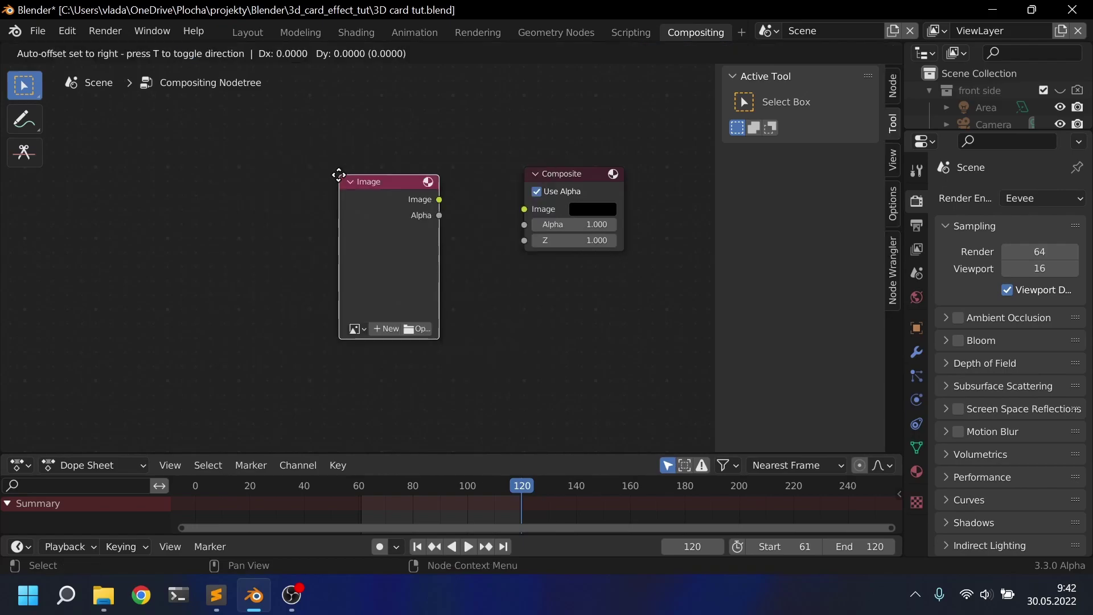
{"action": "left_click", "coordinate": [277, 164]}
{"action": "left_click_drag", "start_coordinate": [275, 158], "coordinate": [304, 218]}
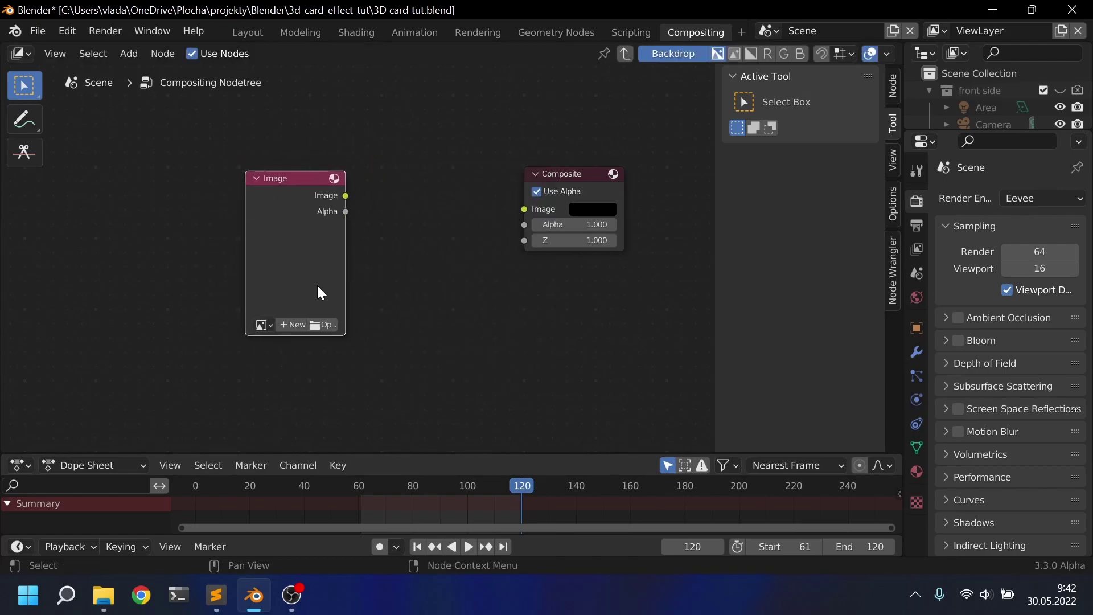
- Load all rendered PNG frames from the render folder into the Image node as an image sequence
{"action": "left_click", "coordinate": [321, 328]}
{"action": "double_click", "coordinate": [377, 133]}
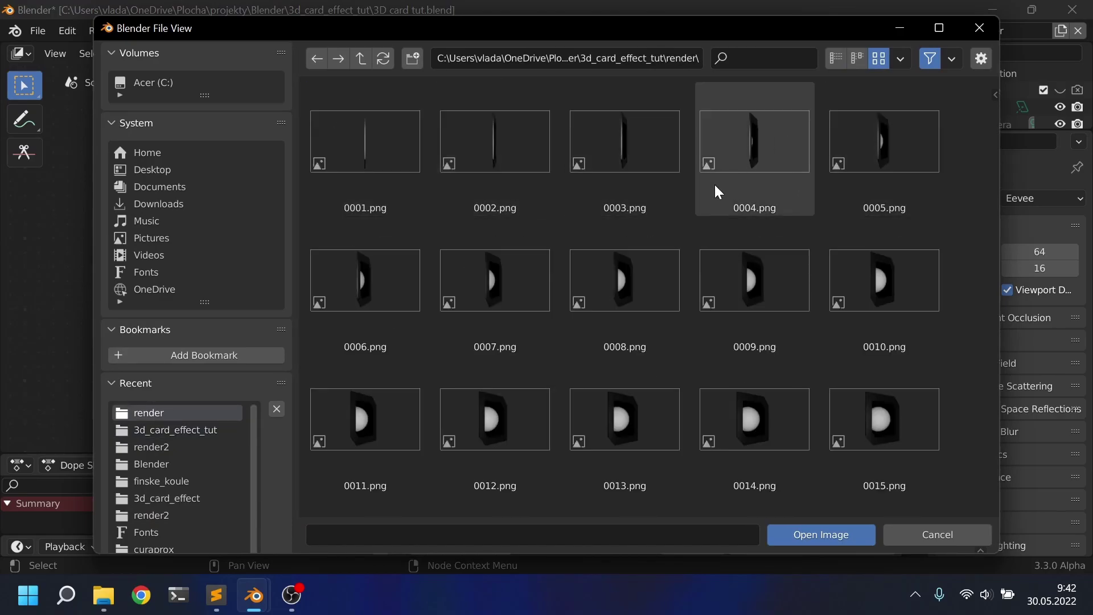
{"action": "scroll", "coordinate": [706, 200], "scroll_direction": "down", "scroll_amount": 4}
{"action": "key", "text": "a"}
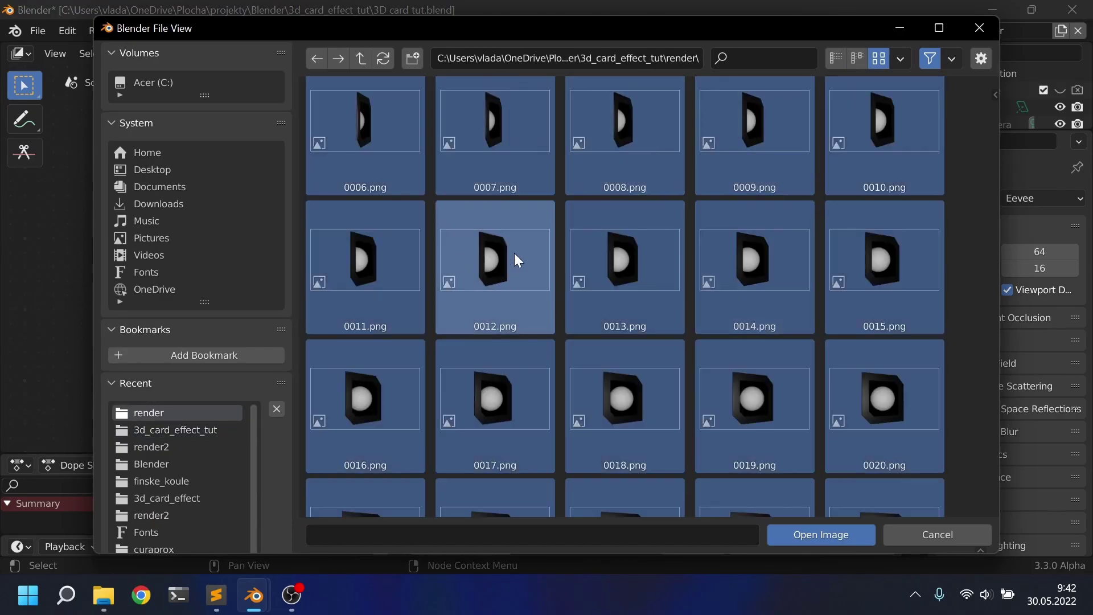
{"action": "left_click", "coordinate": [805, 535]}
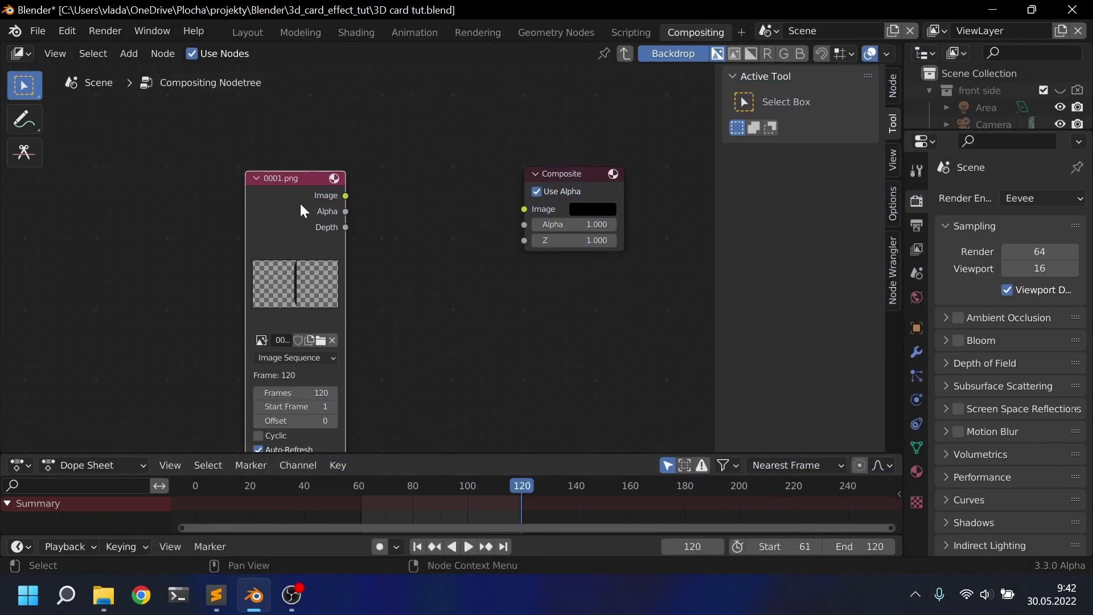
- Place the image sequence node and connect its Image output to the Composite node's Image input
{"action": "left_click", "coordinate": [236, 170]}
{"action": "left_click_drag", "start_coordinate": [290, 159], "coordinate": [299, 161]}
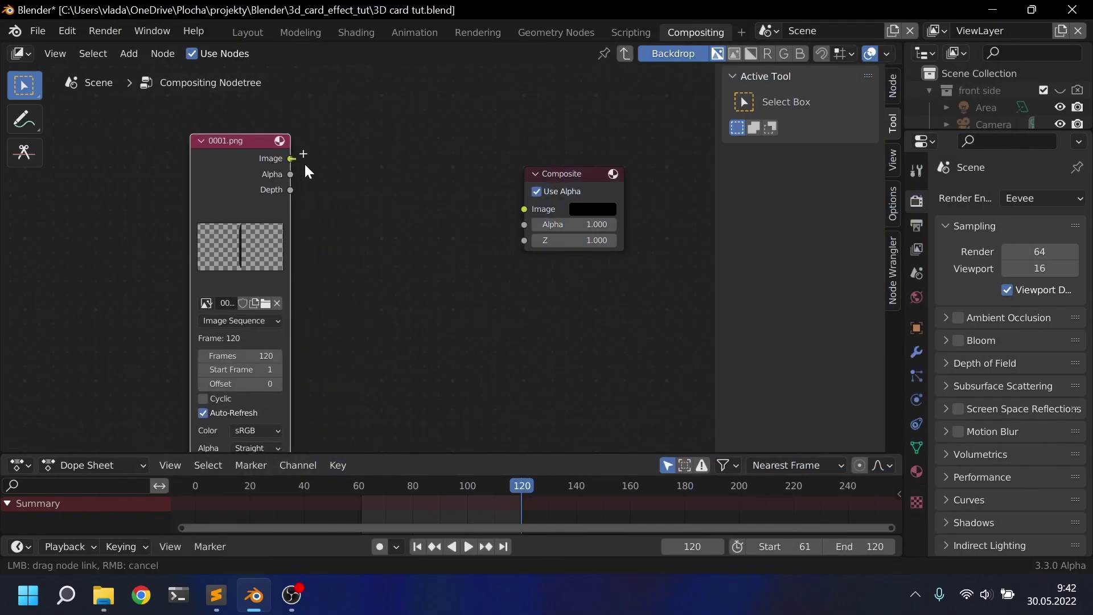
{"action": "left_click_drag", "start_coordinate": [513, 211], "coordinate": [518, 207]}
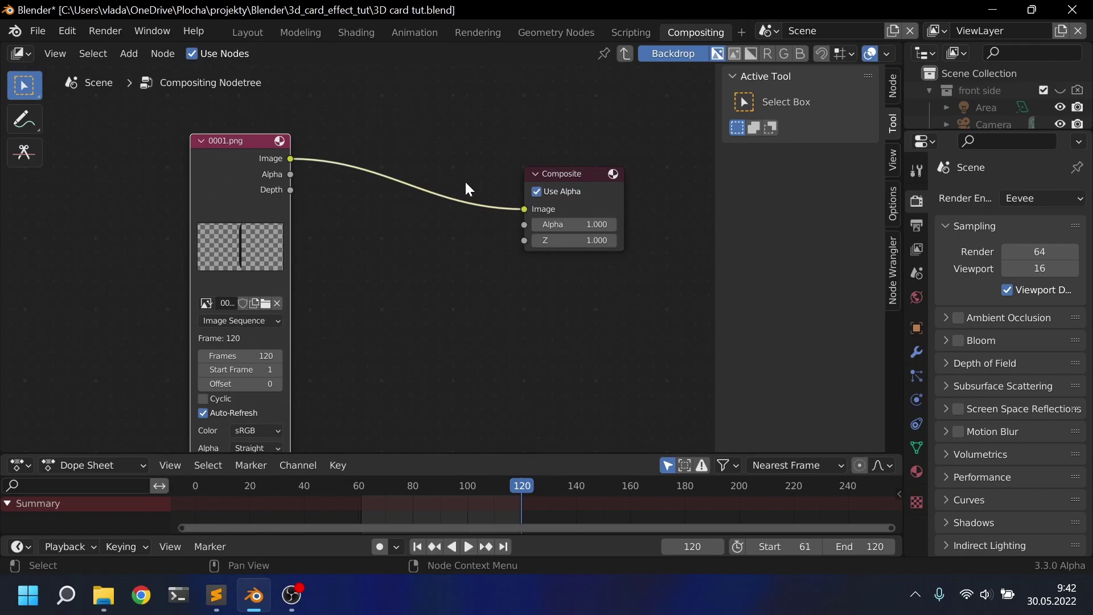
- Preview the image sequence through a Viewer node and position that node above the Composite node
{"action": "left_click", "coordinate": [278, 170], "text": "ctrl+shift"}
{"action": "middle_click_drag", "start_coordinate": [278, 169], "coordinate": [228, 280]}
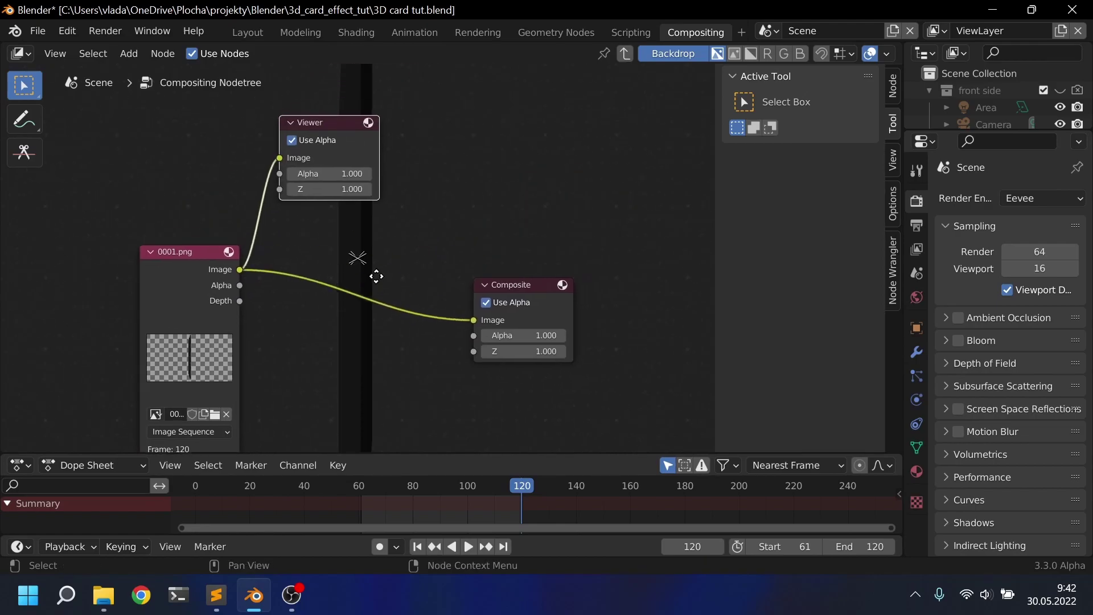
{"action": "left_click_drag", "start_coordinate": [342, 129], "coordinate": [522, 198]}
{"action": "key", "text": "shift+a"}
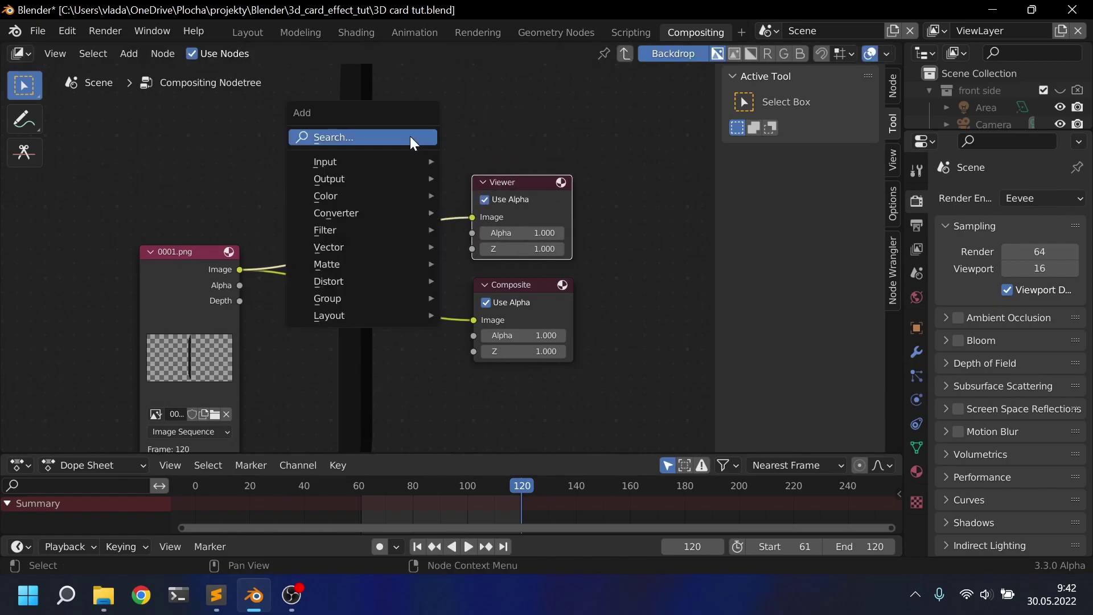
{"action": "left_click", "coordinate": [410, 135]}
{"action": "type", "text": "vie"}
{"action": "key", "text": "Return"}
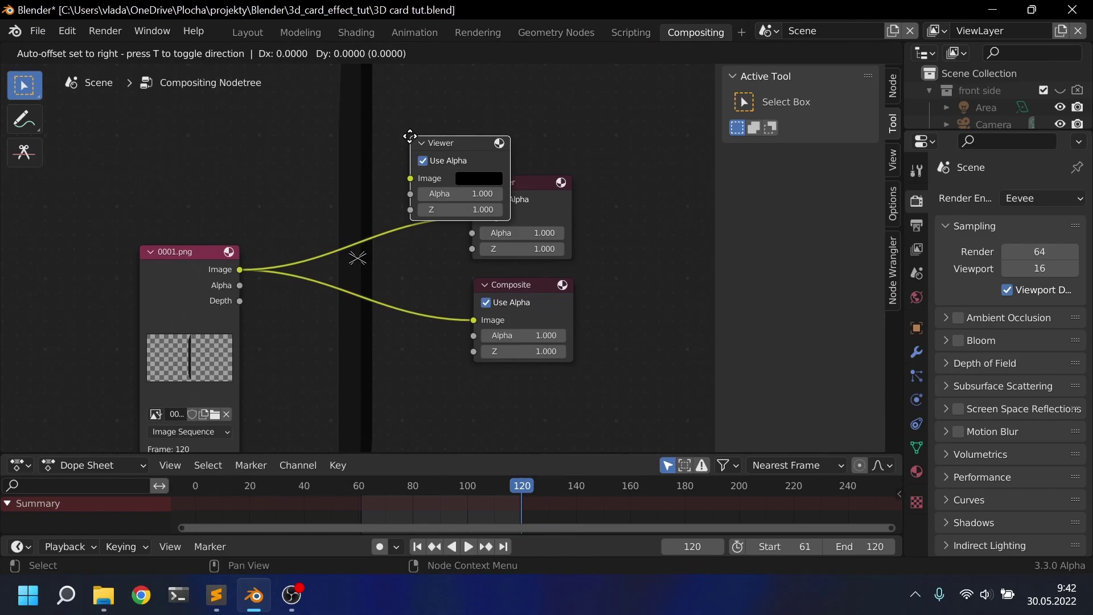
{"action": "key", "text": "Escape"}
- Add a shared reroute on the links to the Viewer and Composite nodes, and set the backdrop zoom to 0.39
{"action": "right_click_drag", "start_coordinate": [397, 352], "coordinate": [397, 354], "text": "shift"}
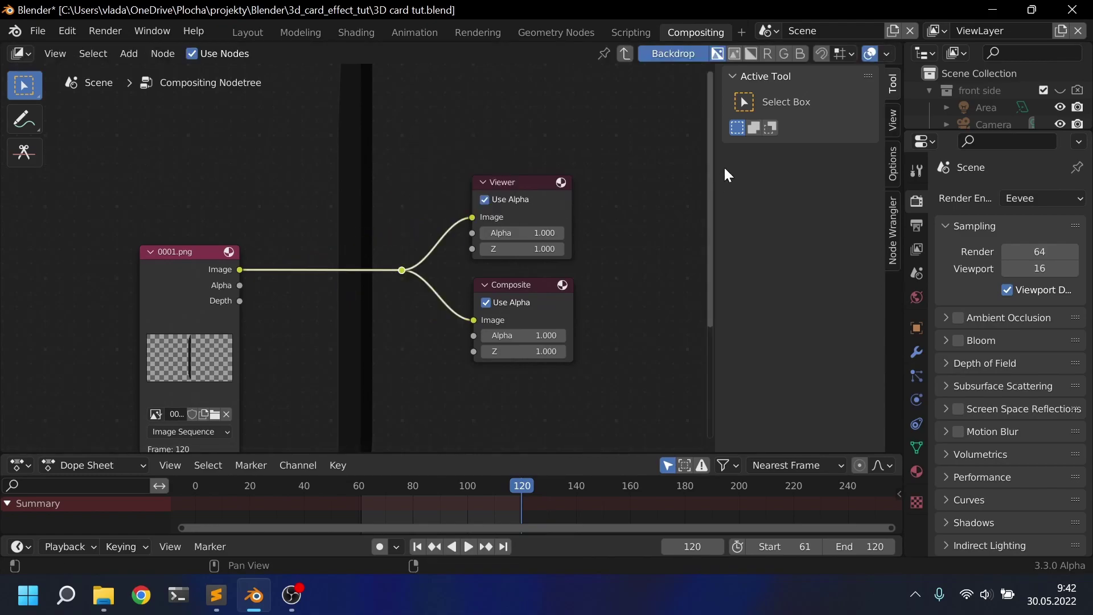
{"action": "left_click", "coordinate": [893, 121]}
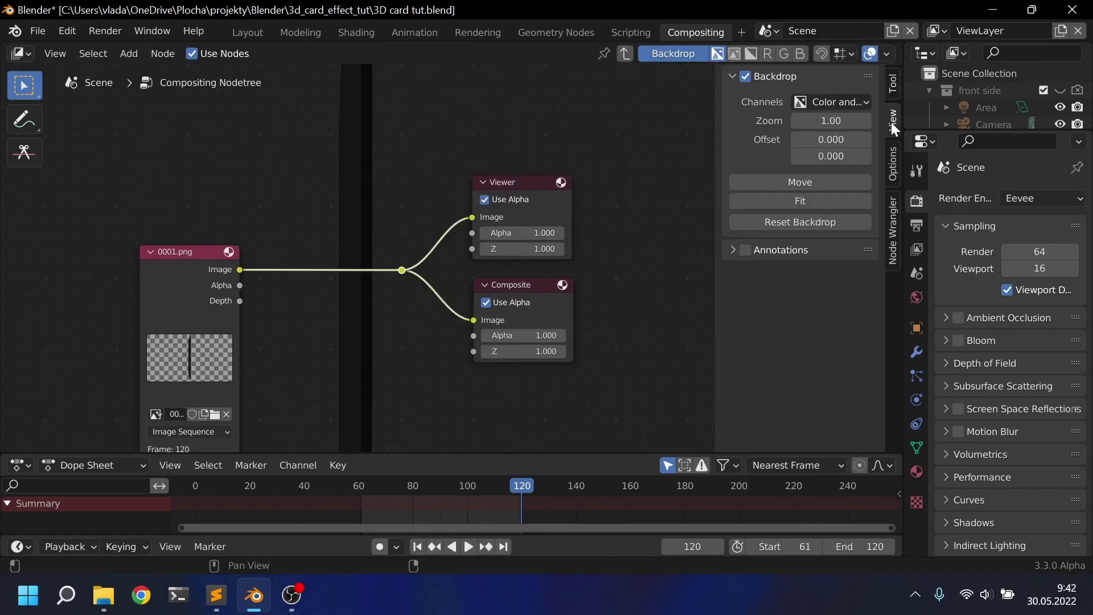
{"action": "mouse_move", "coordinate": [831, 121]}
{"action": "left_mouse_down"}
{"action": "mouse_move", "coordinate": [808, 121]}
{"action": "mouse_move", "coordinate": [836, 121]}
{"action": "left_mouse_up"}
{"action": "middle_click_drag", "start_coordinate": [459, 312], "coordinate": [539, 251]}
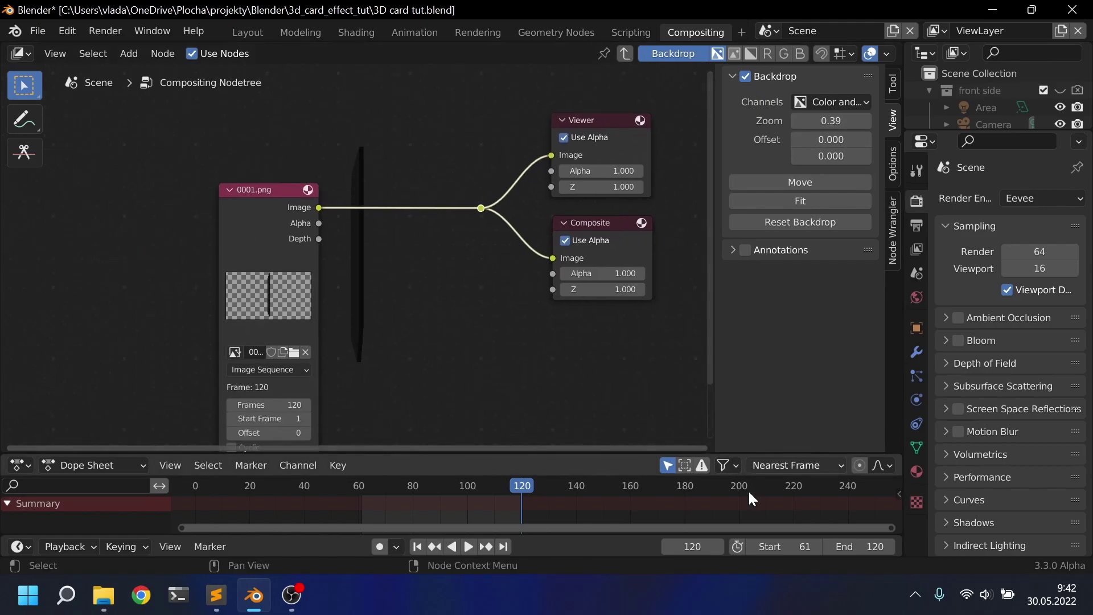
- Set the animation's start frame to 1 and briefly play the sequence
{"action": "left_click", "coordinate": [774, 540]}
{"action": "key", "text": "Return"}
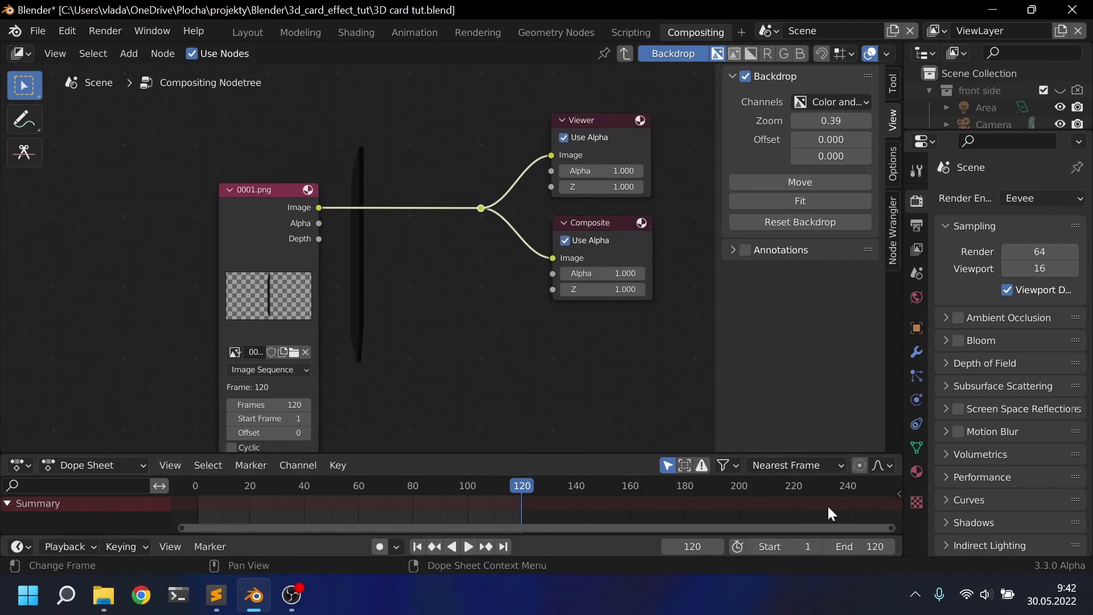
{"action": "key", "text": "space"}
{"action": "key", "text": "space"}
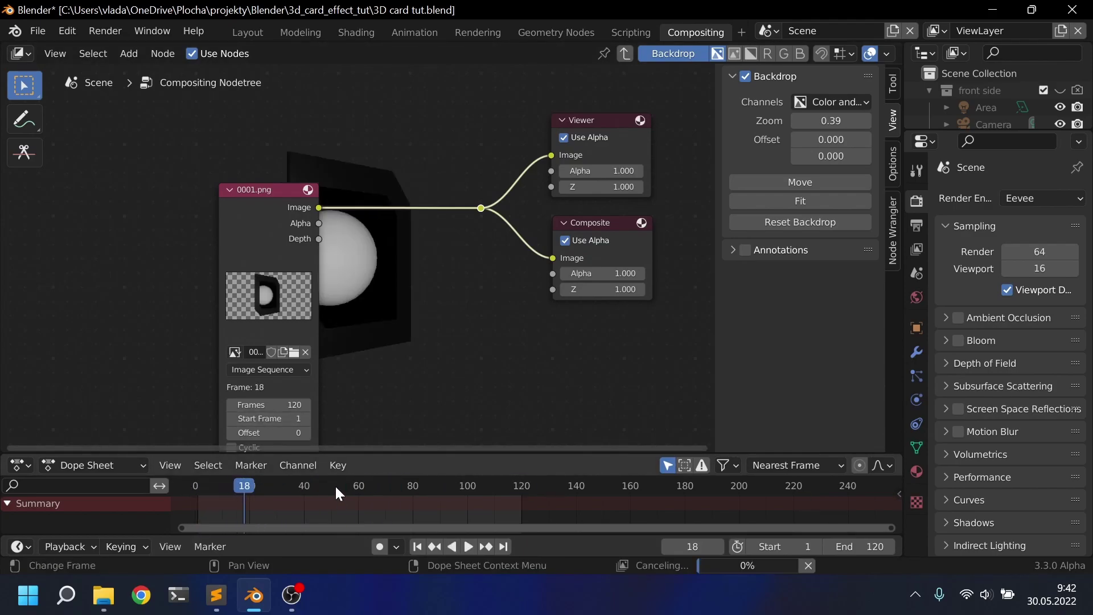
- Step forward through the image sequence to frame 113 to check the card's front and back sides in the backdrop
{"action": "key", "text": "Right"}
{"action": "key", "text": "Right"}
{"action": "key", "text": "Right"}
{"action": "key", "text": "Right"}
{"action": "key", "text": "Right"}
{"action": "key", "text": "Right"}
{"action": "key", "text": "Right"}
{"action": "key", "text": "Right"}
{"action": "key", "text": "Right"}
{"action": "key", "text": "Right"}
{"action": "key", "text": "Right"}
{"action": "key", "text": "Right"}
{"action": "key", "text": "Right"}
{"action": "key", "text": "Right"}
{"action": "key", "text": "Right"}
{"action": "key", "text": "Right"}
{"action": "key", "text": "Right"}
{"action": "key", "text": "Right"}
{"action": "key", "text": "Right"}
{"action": "key", "text": "Right"}
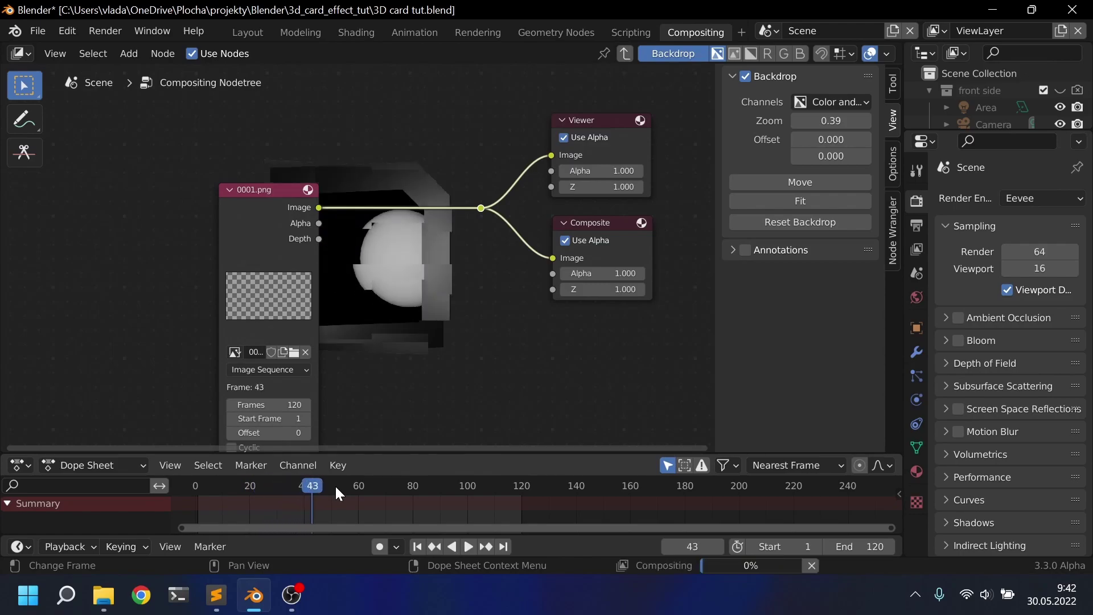
{"action": "key", "text": "Right"}
{"action": "key", "text": "Right"}
{"action": "key", "text": "Right"}
{"action": "key", "text": "Right"}
{"action": "key", "text": "Right"}
{"action": "key", "text": "Right"}
{"action": "key", "text": "Right"}
{"action": "key", "text": "Right"}
{"action": "key", "text": "Right"}
{"action": "key", "text": "Right"}
{"action": "key", "text": "Right"}
{"action": "key", "text": "Right"}
{"action": "key", "text": "Right"}
{"action": "key", "text": "Right"}
{"action": "key", "text": "Right"}
{"action": "key", "text": "Right"}
{"action": "key", "text": "Right"}
{"action": "key", "text": "Right"}
{"action": "key", "text": "Right"}
{"action": "key", "text": "Right"}
{"action": "key", "text": "Right"}
{"action": "key", "text": "Right"}
{"action": "key", "text": "Right"}
{"action": "key", "text": "Right"}
{"action": "key", "text": "Right"}
{"action": "key", "text": "Right"}
{"action": "key", "text": "Right"}
{"action": "key", "text": "Right"}
{"action": "key", "text": "Right"}
{"action": "key", "text": "Right"}
{"action": "key", "text": "Right"}
{"action": "key", "text": "Right"}
{"action": "key", "text": "Right"}
{"action": "key", "text": "Right"}
{"action": "key", "text": "Right"}
{"action": "key", "text": "Right"}
{"action": "key", "text": "Right"}
{"action": "key", "text": "Right"}
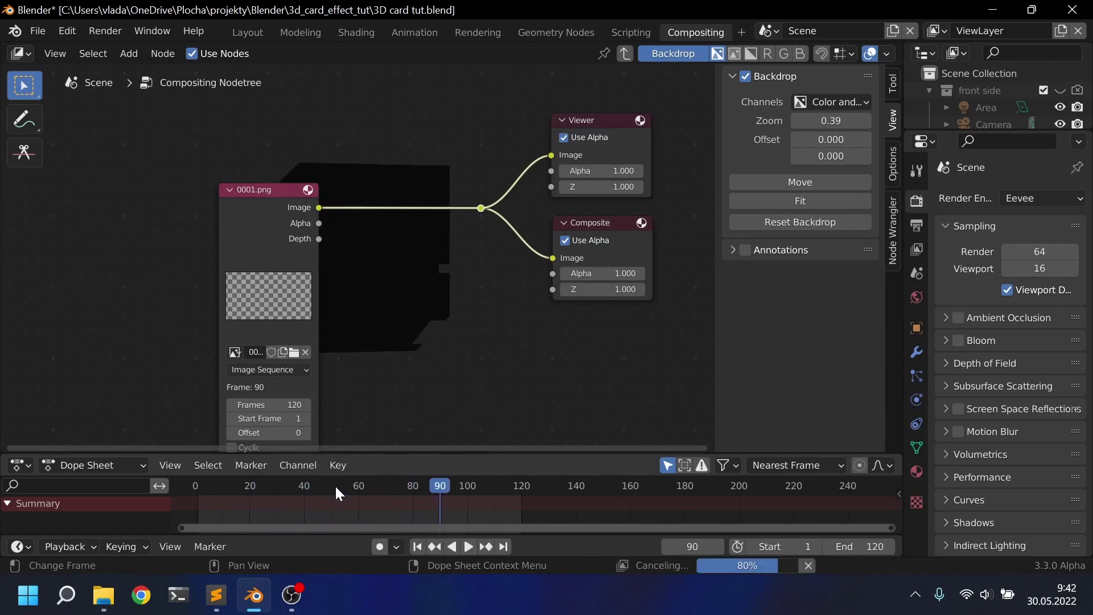
{"action": "key", "text": "Right"}
{"action": "key", "text": "Right"}
{"action": "key", "text": "Right"}
{"action": "key", "text": "Right"}
{"action": "key", "text": "Right"}
{"action": "key", "text": "Right"}
{"action": "key", "text": "Right"}
{"action": "key", "text": "Right"}
{"action": "key", "text": "Right"}
{"action": "key", "text": "Right"}
{"action": "key", "text": "Right"}
{"action": "key", "text": "Right"}
{"action": "key", "text": "Right"}
{"action": "key", "text": "Right"}
{"action": "key", "text": "Right"}
{"action": "key", "text": "Right"}
{"action": "key", "text": "Right"}
{"action": "key", "text": "Right"}
{"action": "key", "text": "Right"}
{"action": "key", "text": "Right"}
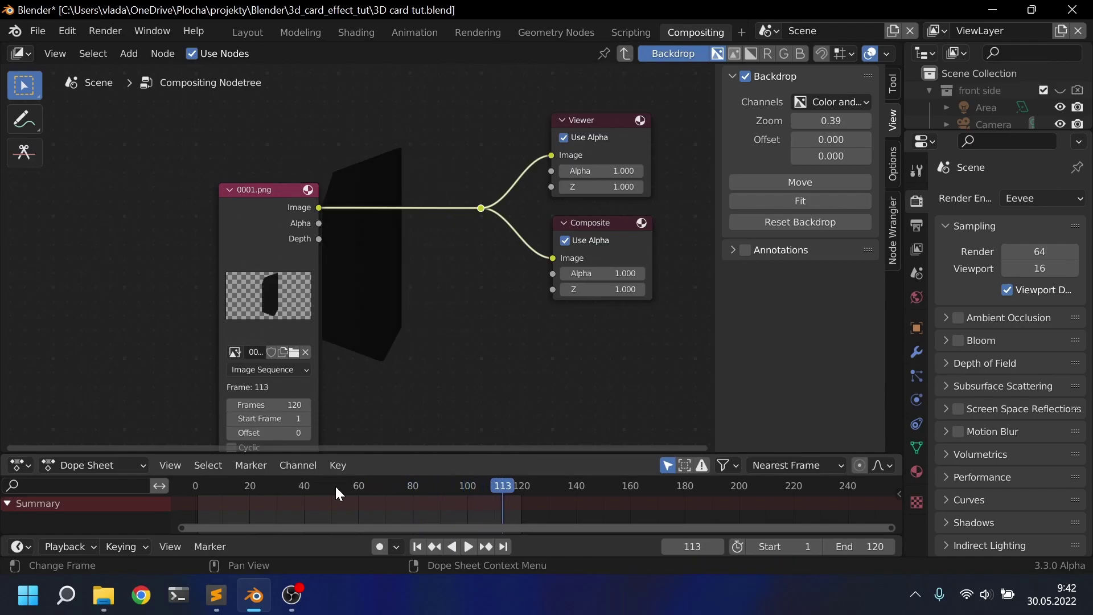
- Add an Alpha Over node on the link between the image sequence node and the reroute
{"action": "key", "text": "shift+a"}
{"action": "left_click", "coordinate": [488, 107]}
{"action": "type", "text": "alp"}
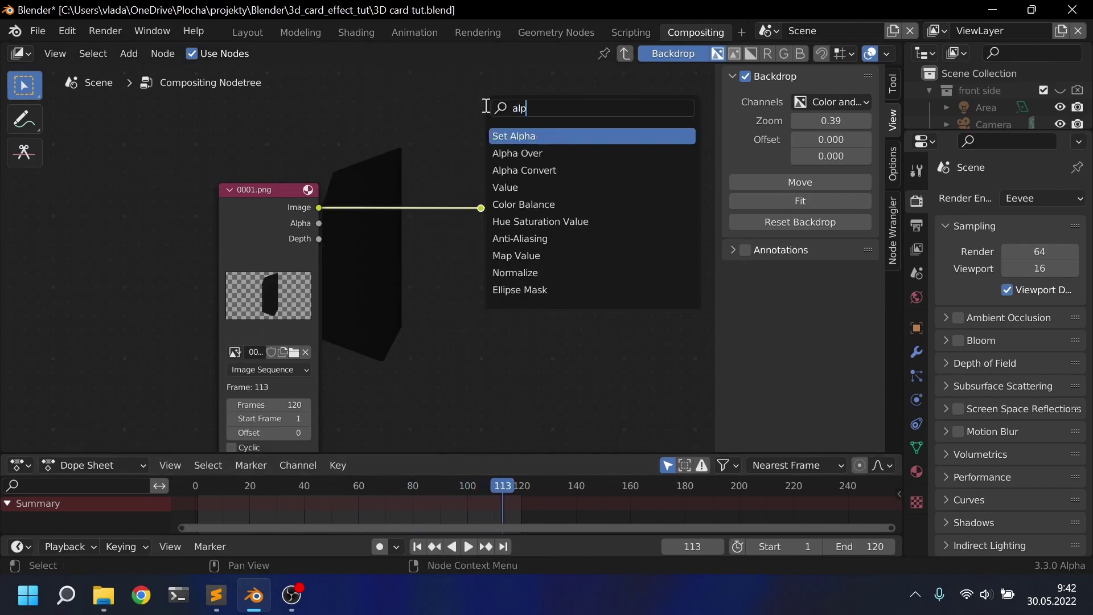
{"action": "key", "text": "Down"}
{"action": "key", "text": "Down"}
{"action": "key", "text": "Up"}
{"action": "key", "text": "Return"}
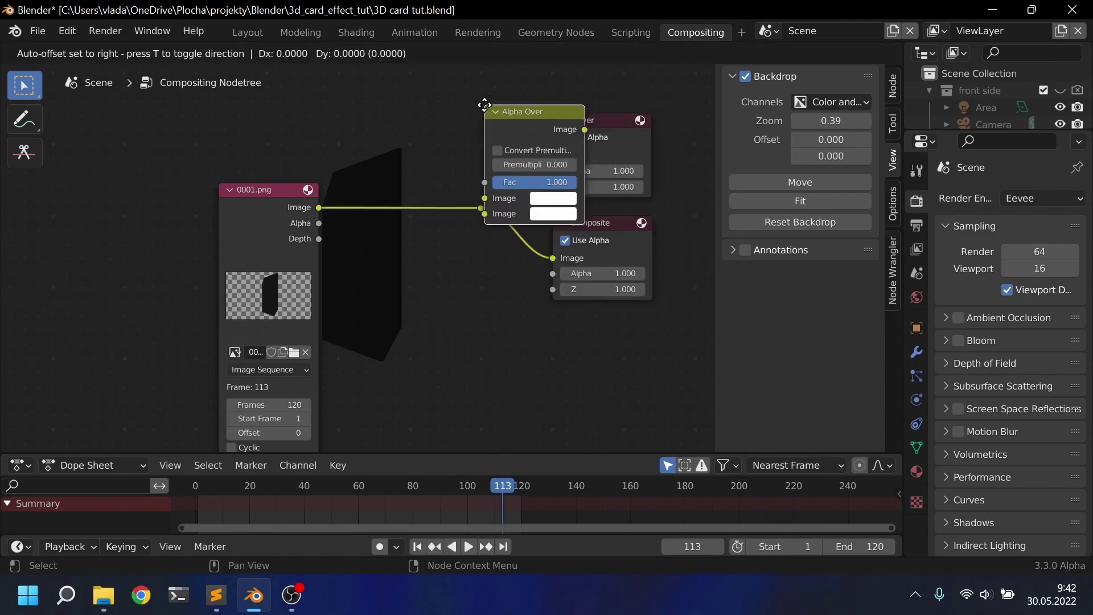
{"action": "left_click", "coordinate": [369, 149]}
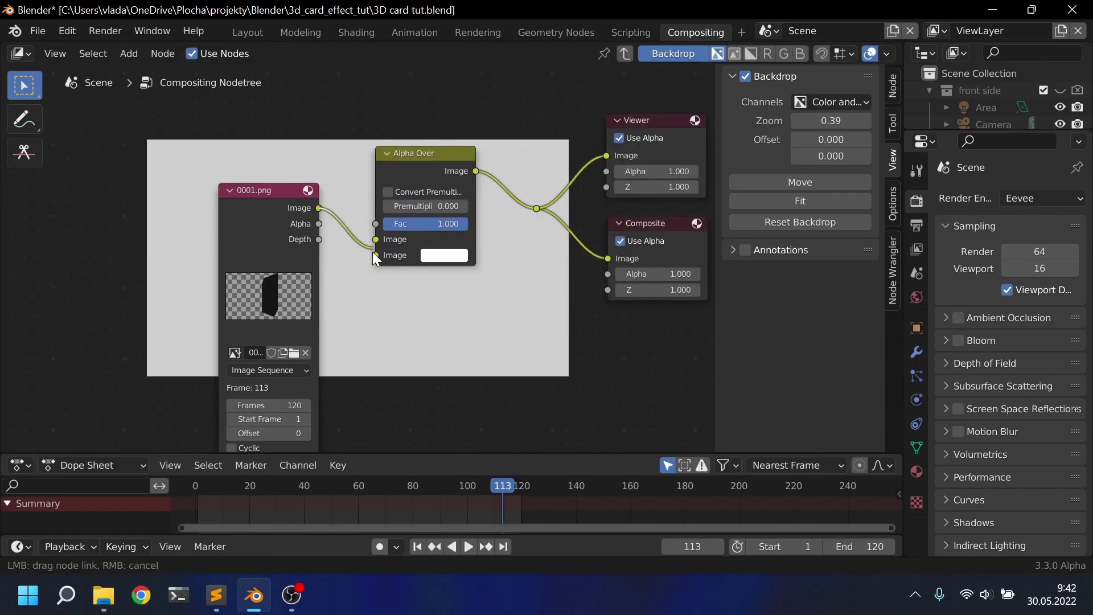
- Move the image sequence link to Alpha Over's second Image input and arrange the two nodes
{"action": "left_click_drag", "start_coordinate": [376, 239], "coordinate": [376, 256]}
{"action": "left_click_drag", "start_coordinate": [256, 236], "coordinate": [254, 267]}
{"action": "left_click_drag", "start_coordinate": [406, 185], "coordinate": [427, 149]}
{"action": "left_click_drag", "start_coordinate": [267, 269], "coordinate": [329, 312]}
- Set the Alpha Over node's first Image colour to light cyan and check the composite at frame 29
{"action": "left_click", "coordinate": [465, 205]}
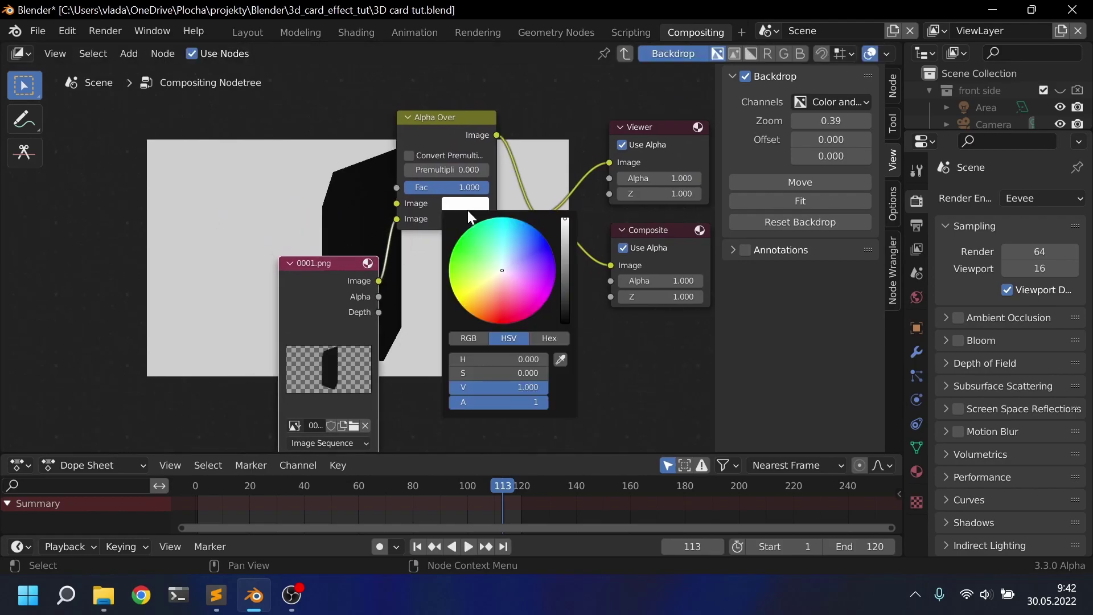
{"action": "left_click", "coordinate": [512, 246]}
{"action": "left_click_drag", "start_coordinate": [375, 485], "coordinate": [275, 486]}
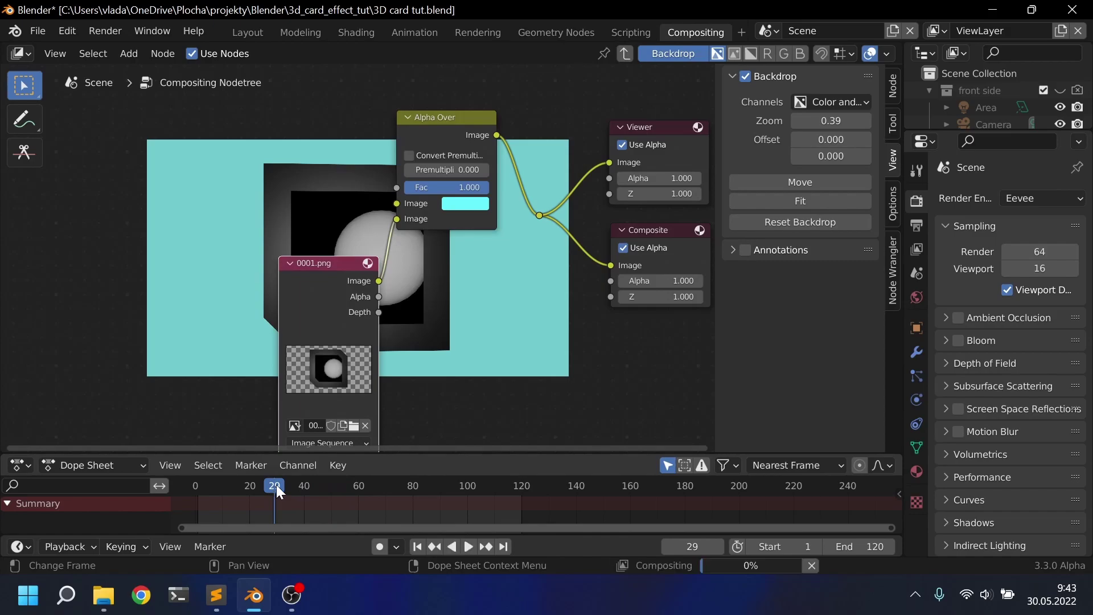
- Arrange the image sequence and Alpha Over nodes side by side over the backdrop and save the file
{"action": "key", "text": "ctrl+s"}
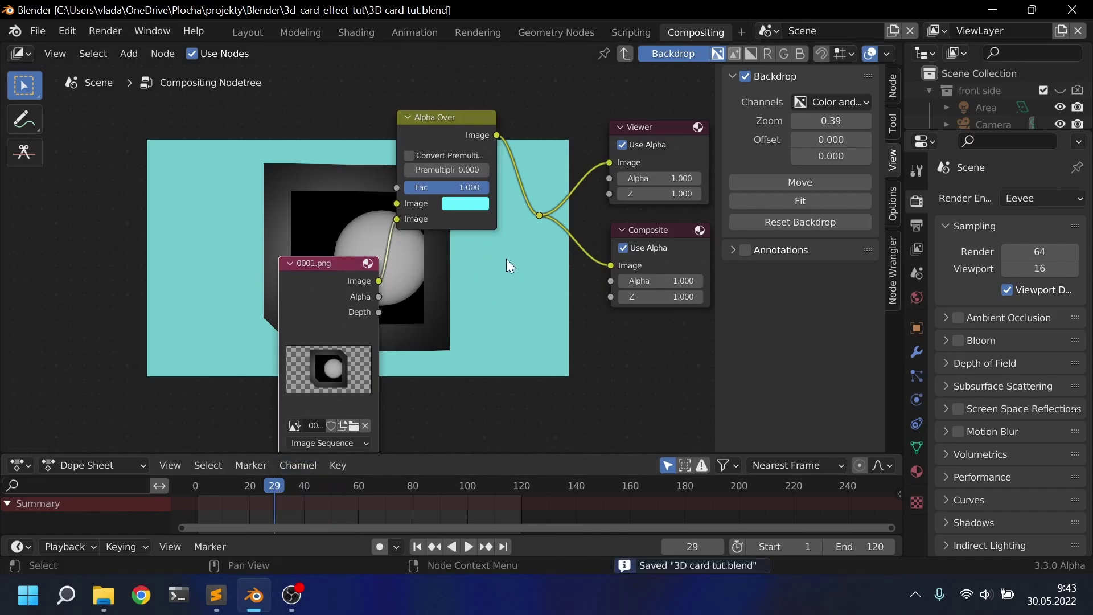
{"action": "left_click_drag", "start_coordinate": [344, 274], "coordinate": [216, 163]}
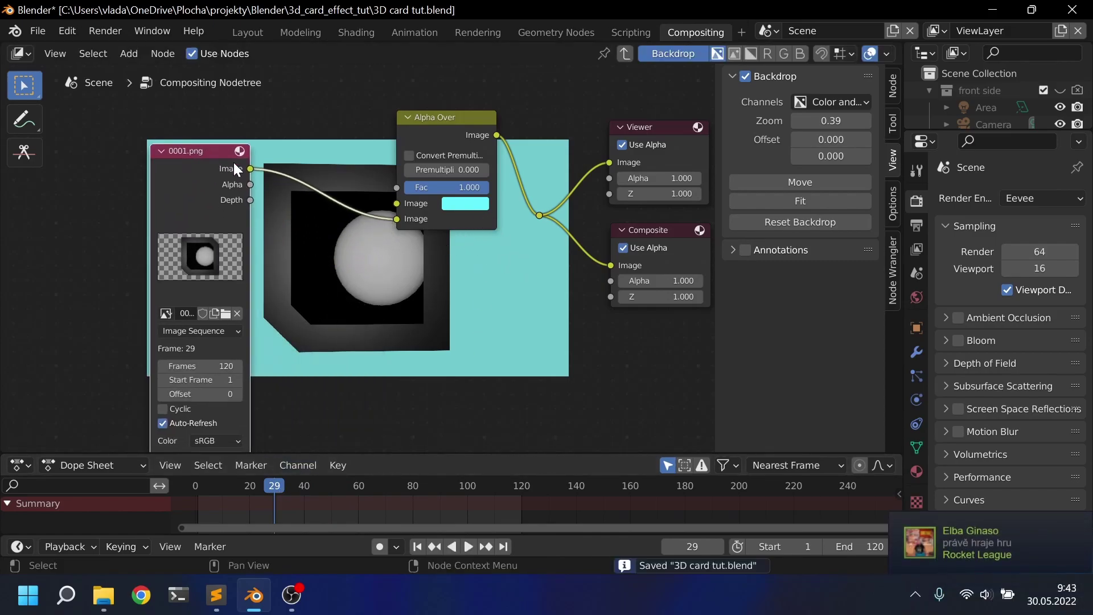
{"action": "left_click_drag", "start_coordinate": [461, 130], "coordinate": [431, 246]}
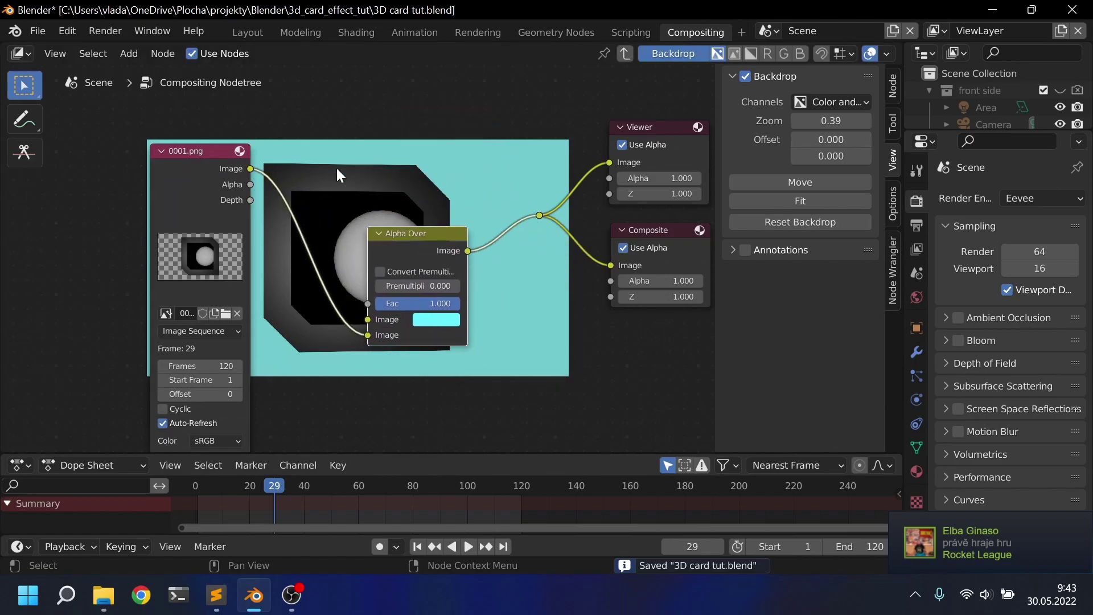
{"action": "left_click_drag", "start_coordinate": [206, 180], "coordinate": [259, 244]}
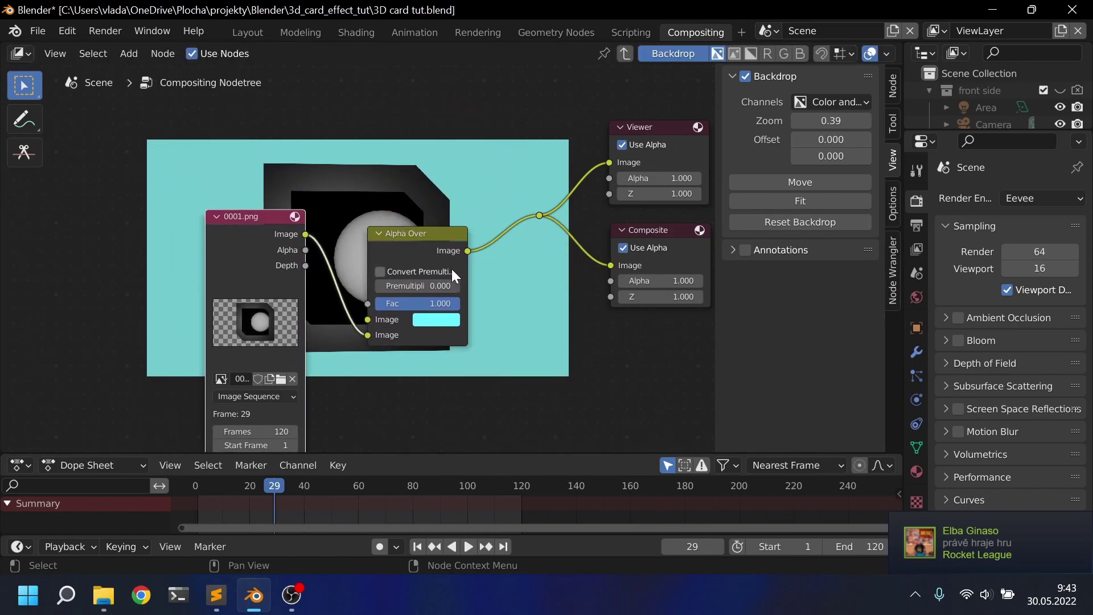
{"action": "key", "text": "ctrl+s"}
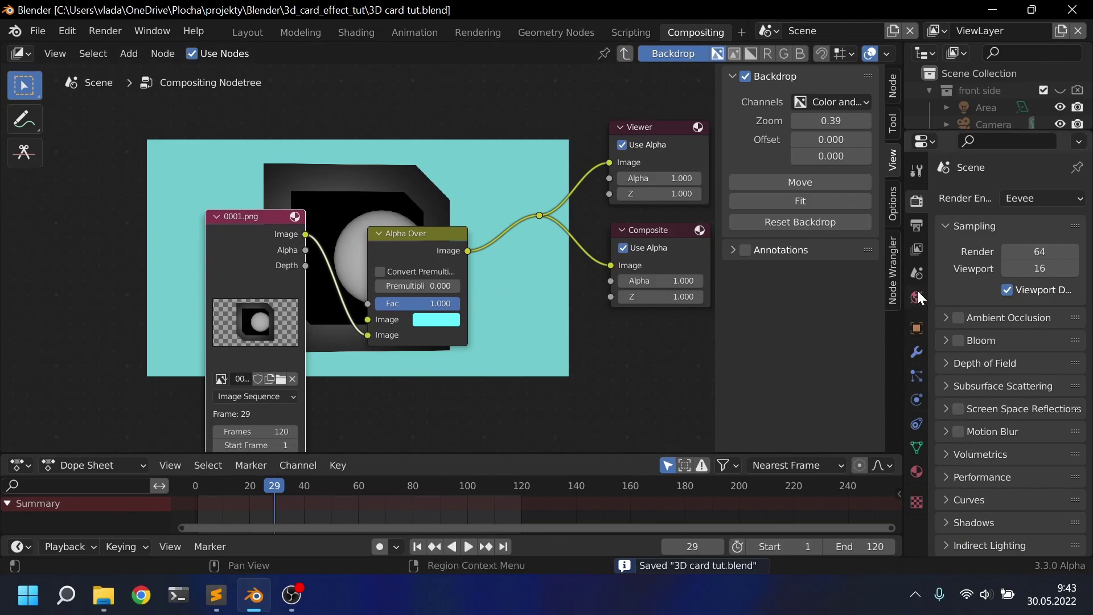
- Set the render output's file format to FFmpeg Video
{"action": "left_click", "coordinate": [917, 228]}
{"action": "scroll", "coordinate": [976, 243], "scroll_direction": "down", "scroll_amount": 5}
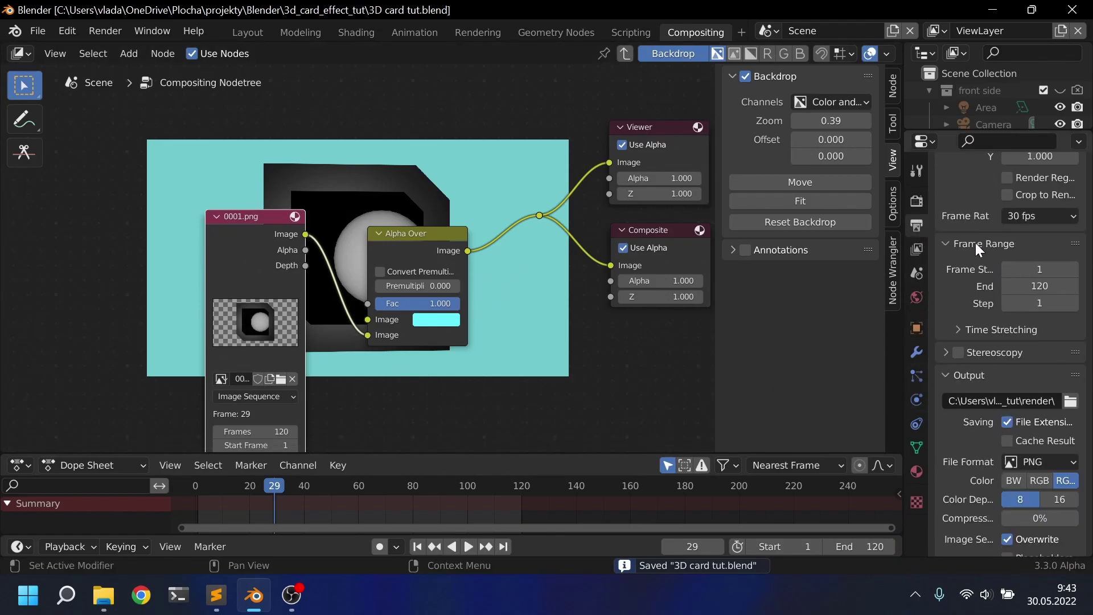
{"action": "left_click", "coordinate": [1069, 464]}
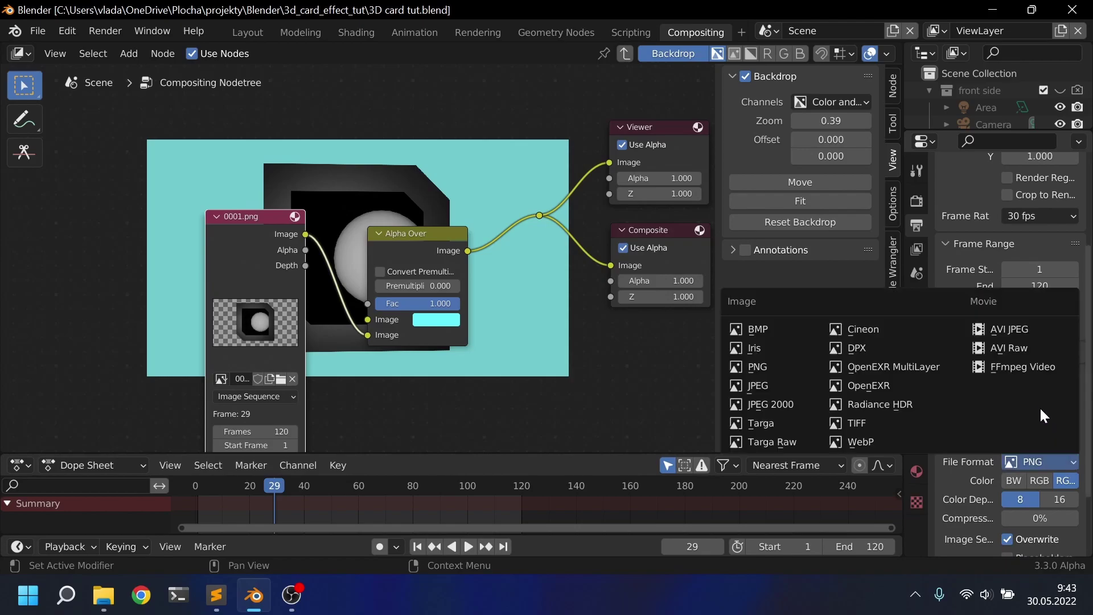
{"action": "left_click", "coordinate": [1026, 367]}
{"action": "scroll", "coordinate": [1008, 342], "scroll_direction": "down", "scroll_amount": 1}
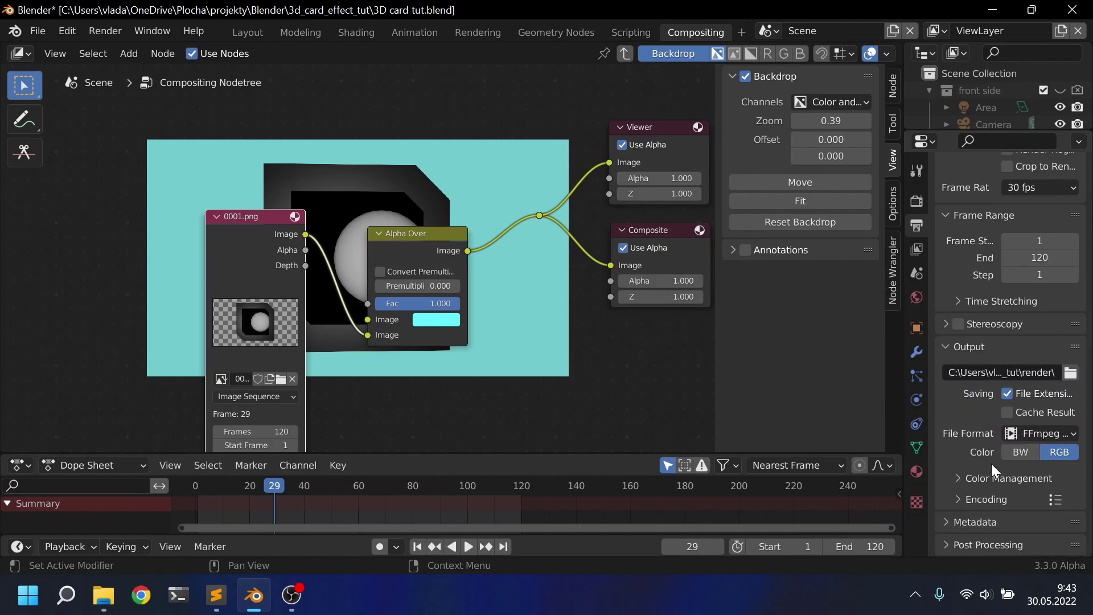
- Set the output folder to 3d_card_effect_tut, one level above the render folder, and render the animation
{"action": "left_click", "coordinate": [1071, 372]}
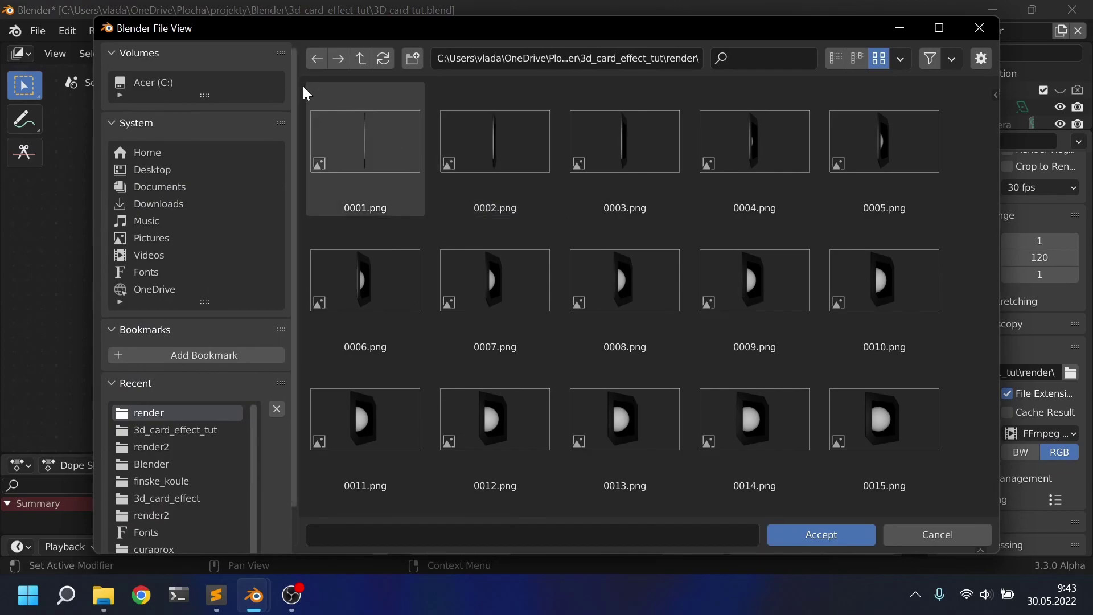
{"action": "left_click", "coordinate": [362, 61]}
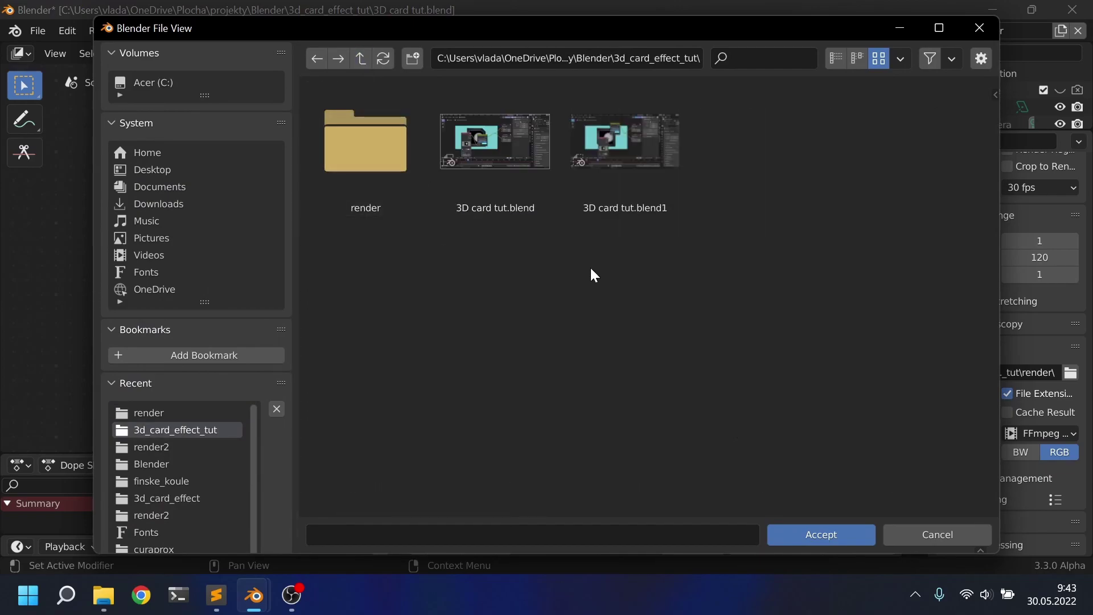
{"action": "left_click", "coordinate": [788, 534]}
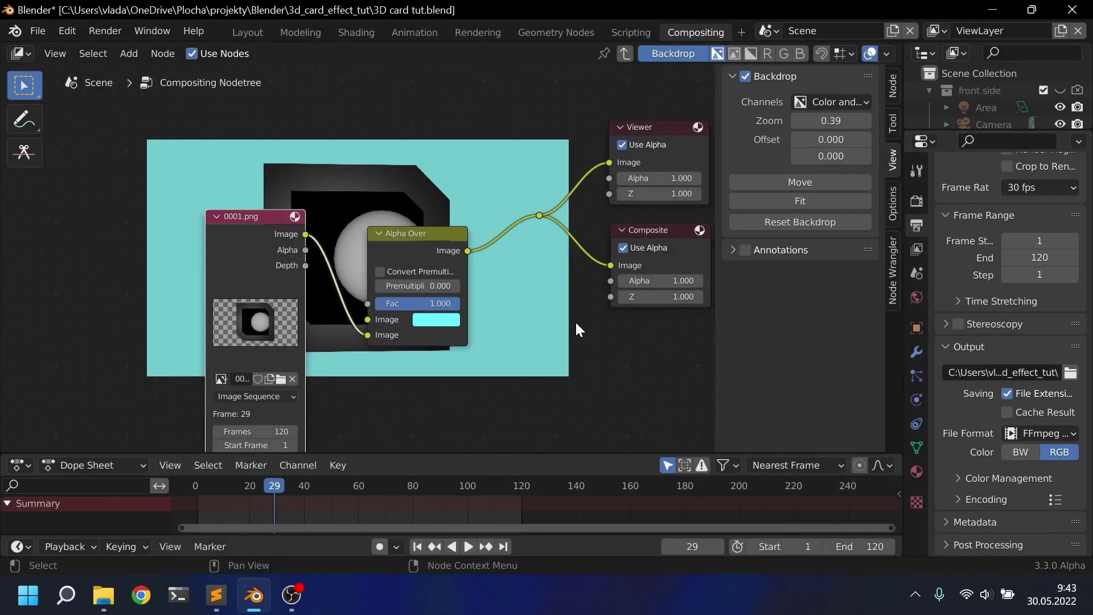
{"action": "left_click", "coordinate": [109, 27]}
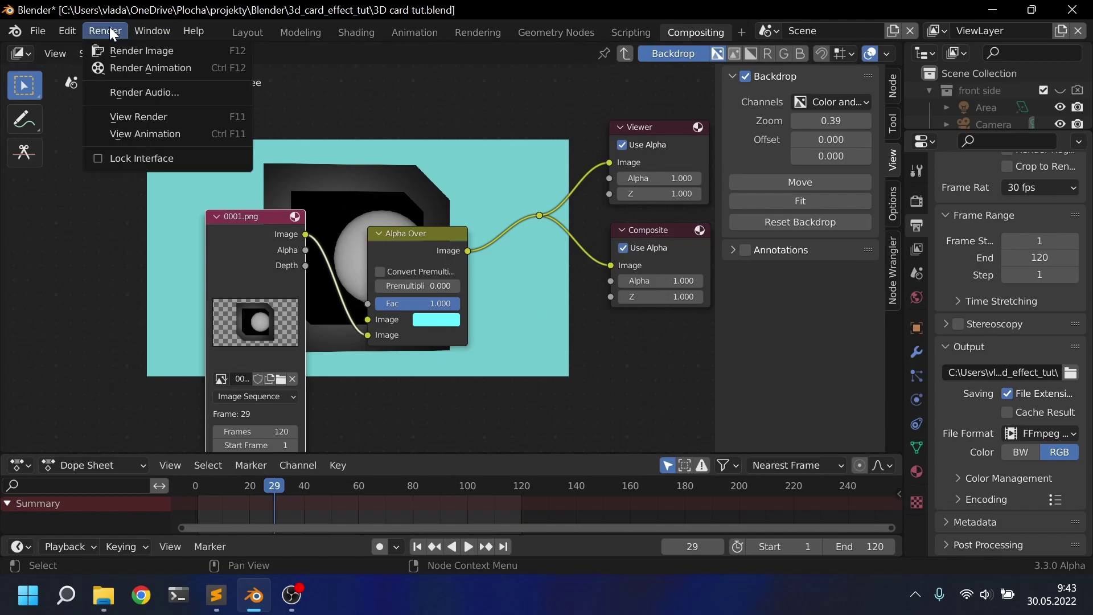
{"action": "left_click", "coordinate": [124, 66]}
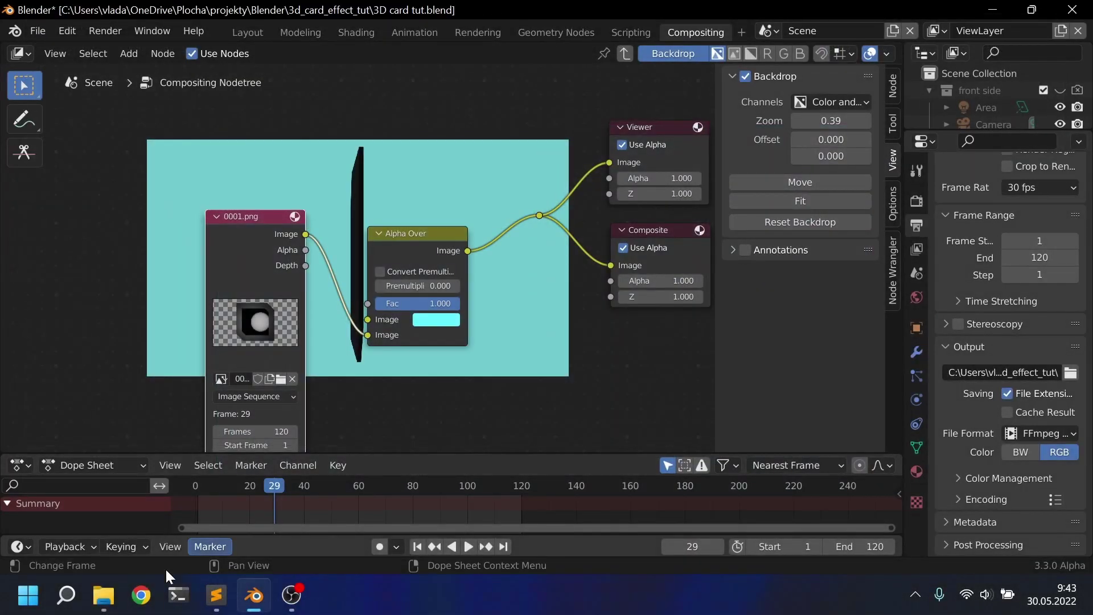
- Switch to File Explorer, go back to the 3d_card_effect_tut folder, and open the rendered video 0001-0120
{"action": "left_click", "coordinate": [107, 603]}
{"action": "left_click", "coordinate": [18, 86]}
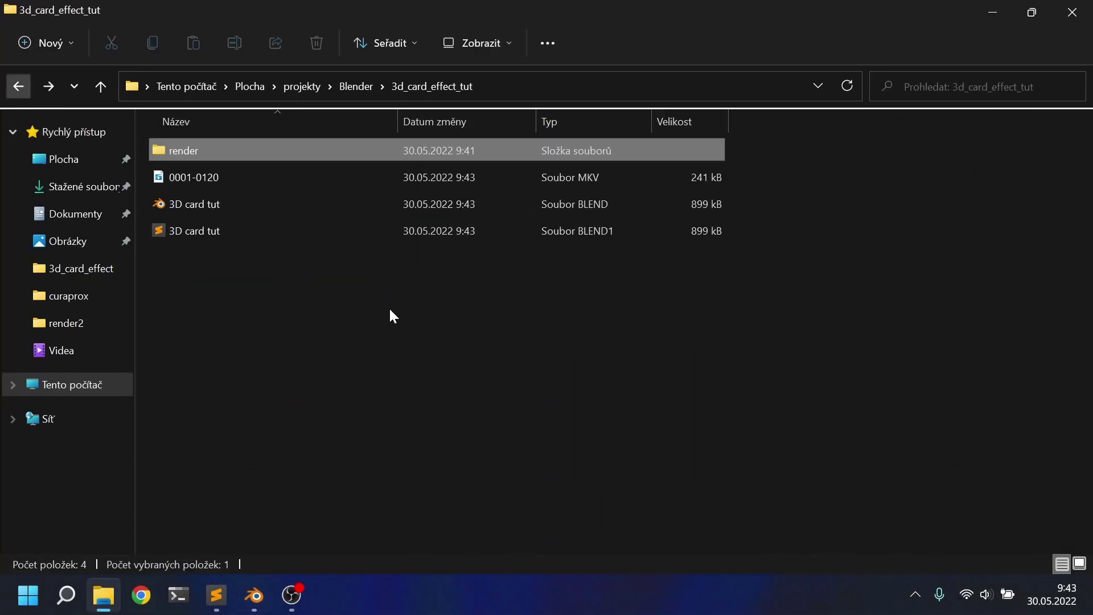
{"action": "double_click", "coordinate": [182, 181]}
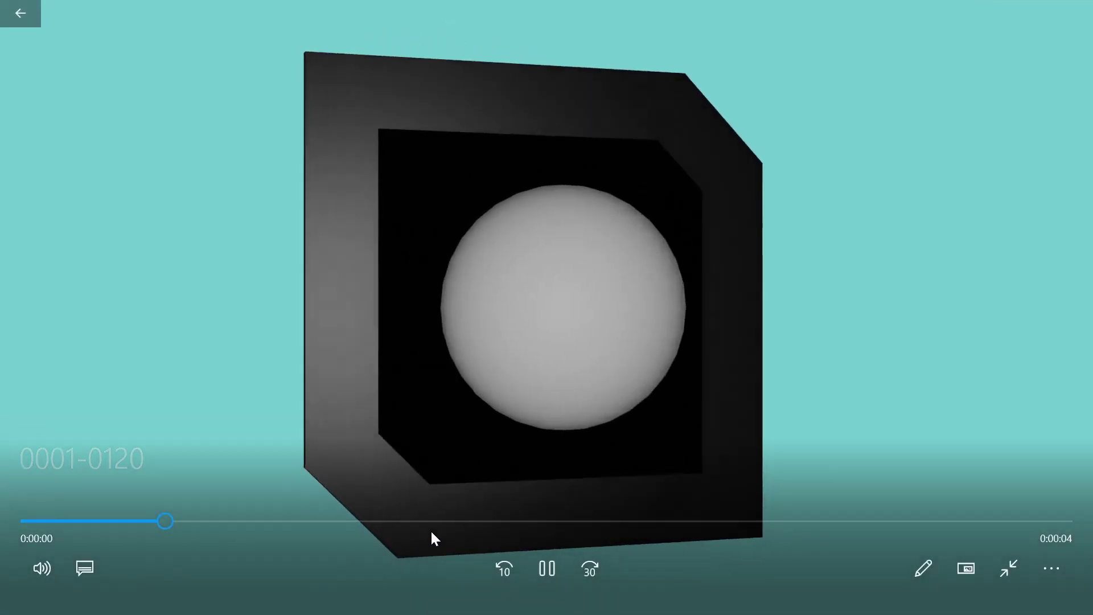
- Turn on repeat for the rendered video, watch the card's rotation loop, and pause the playback
{"action": "left_click", "coordinate": [547, 569]}
{"action": "left_click", "coordinate": [1058, 568]}
{"action": "left_click", "coordinate": [975, 476]}
{"action": "left_click", "coordinate": [547, 568]}
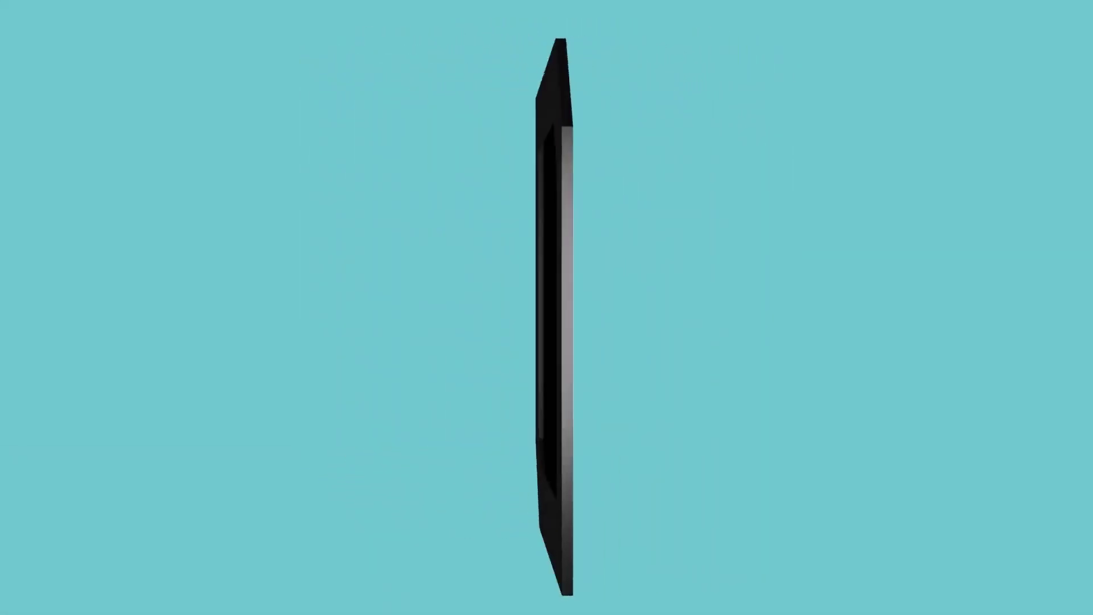
{"action": "mouse_move", "coordinate": [775, 336]}
{"action": "left_click", "coordinate": [548, 569]}
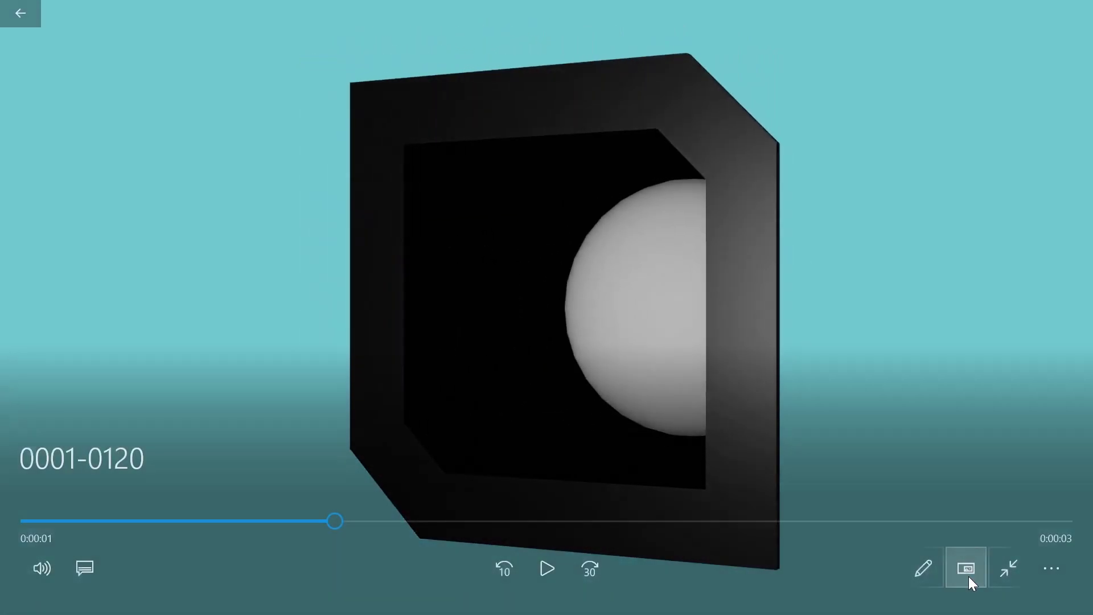
- Close the rendered video and open the card_design SVG from the 3d_card_effect folder, inside the parent Blender folder, in Inkscape
{"action": "left_click", "coordinate": [1000, 576]}
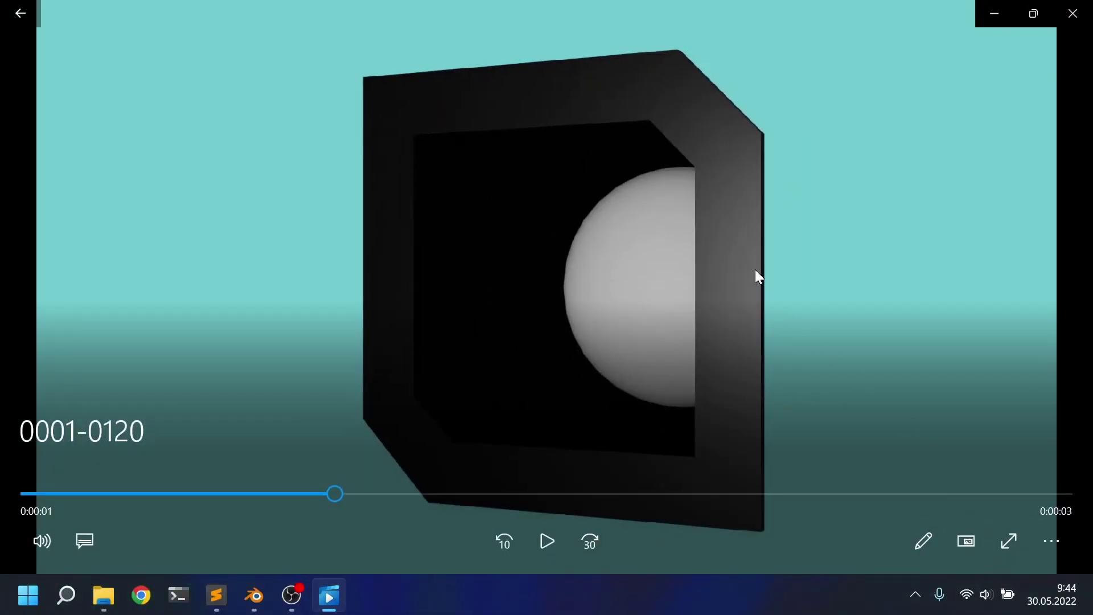
{"action": "left_click", "coordinate": [1086, 21]}
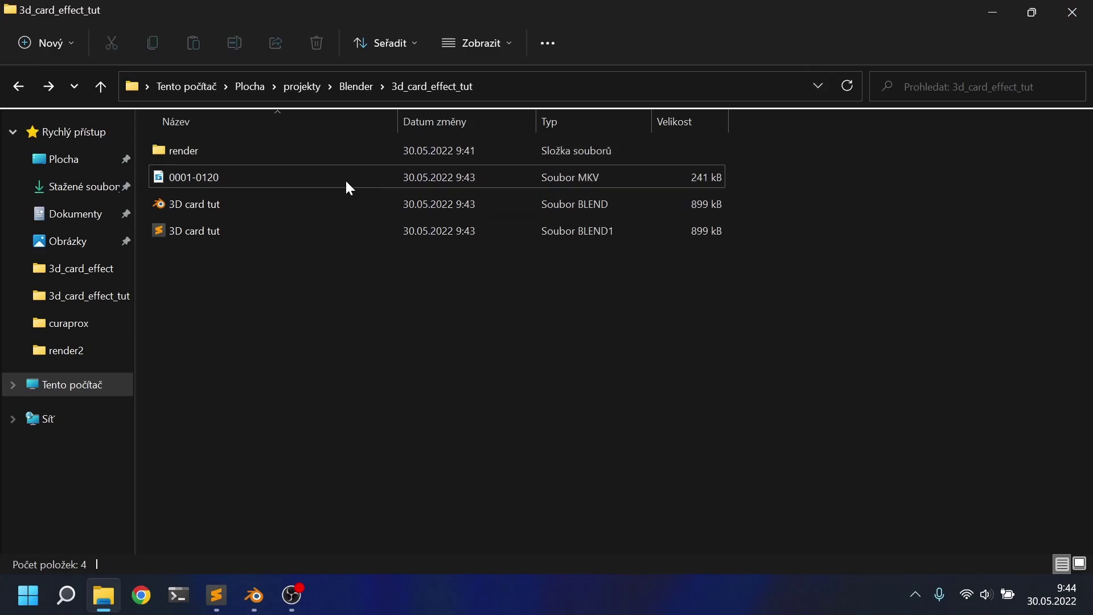
{"action": "left_click", "coordinate": [350, 90]}
{"action": "left_click", "coordinate": [228, 178]}
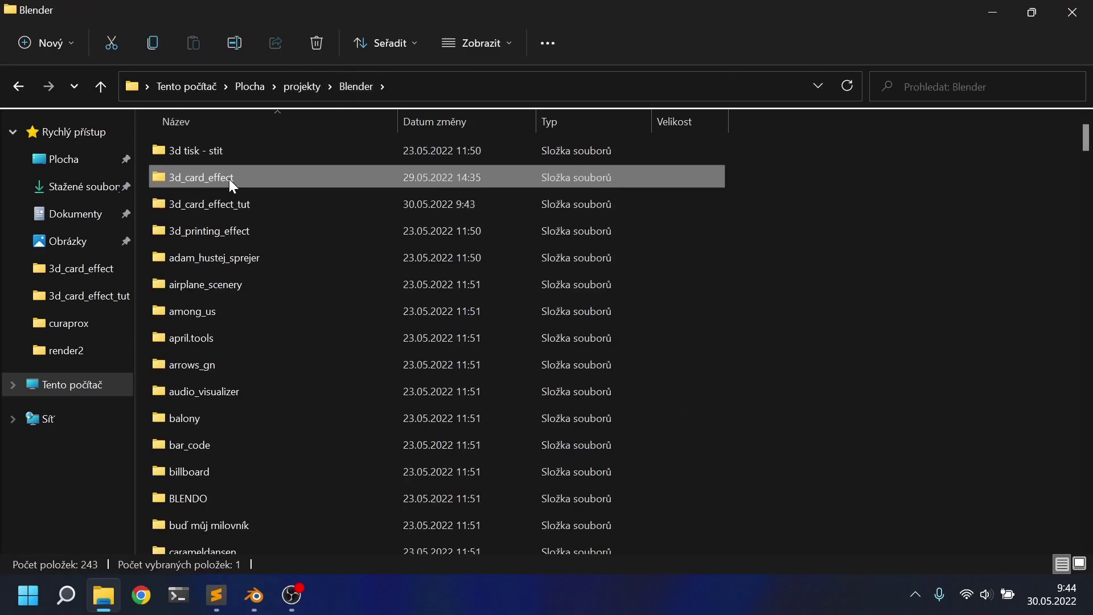
{"action": "double_click", "coordinate": [229, 179]}
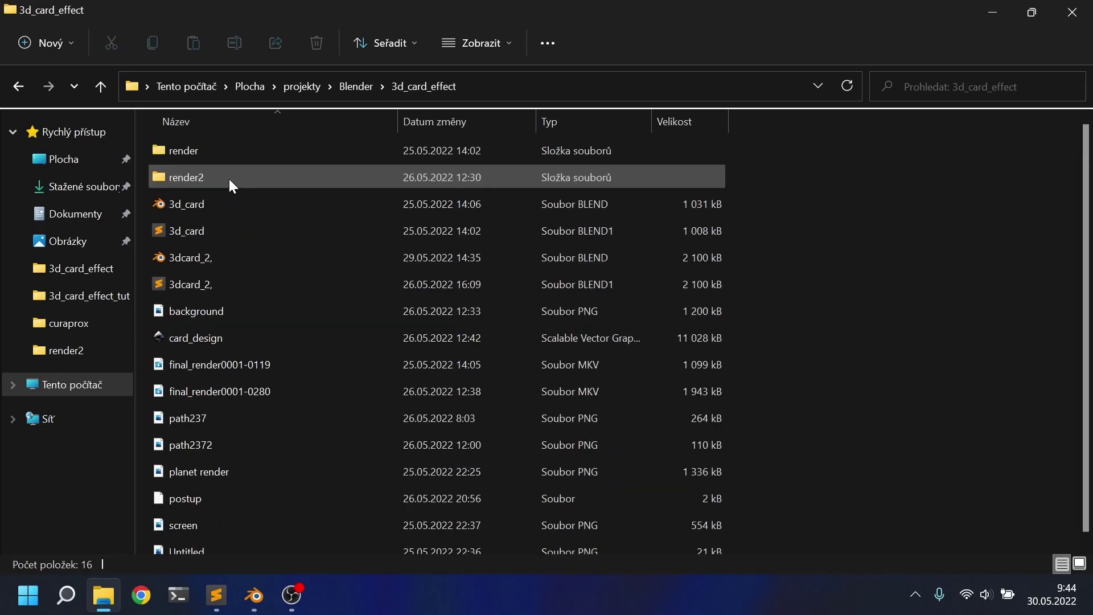
{"action": "double_click", "coordinate": [248, 339]}
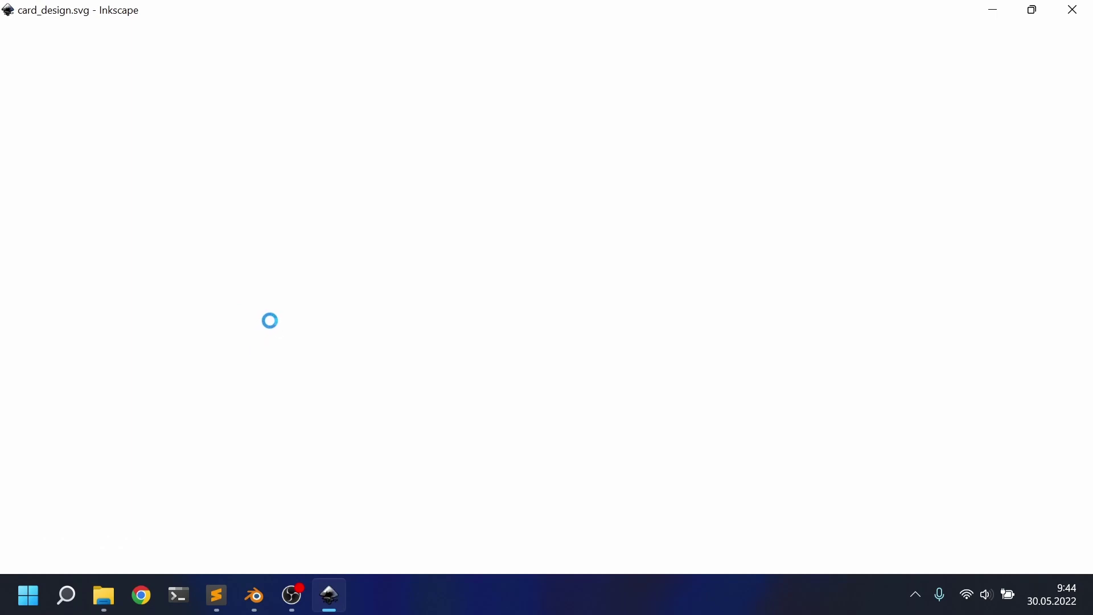
- Examine the front and back card artwork in card_design.svg up close, including the frame outline, text labels and decorative details
{"action": "scroll", "coordinate": [433, 256], "scroll_direction": "up", "scroll_amount": 12}
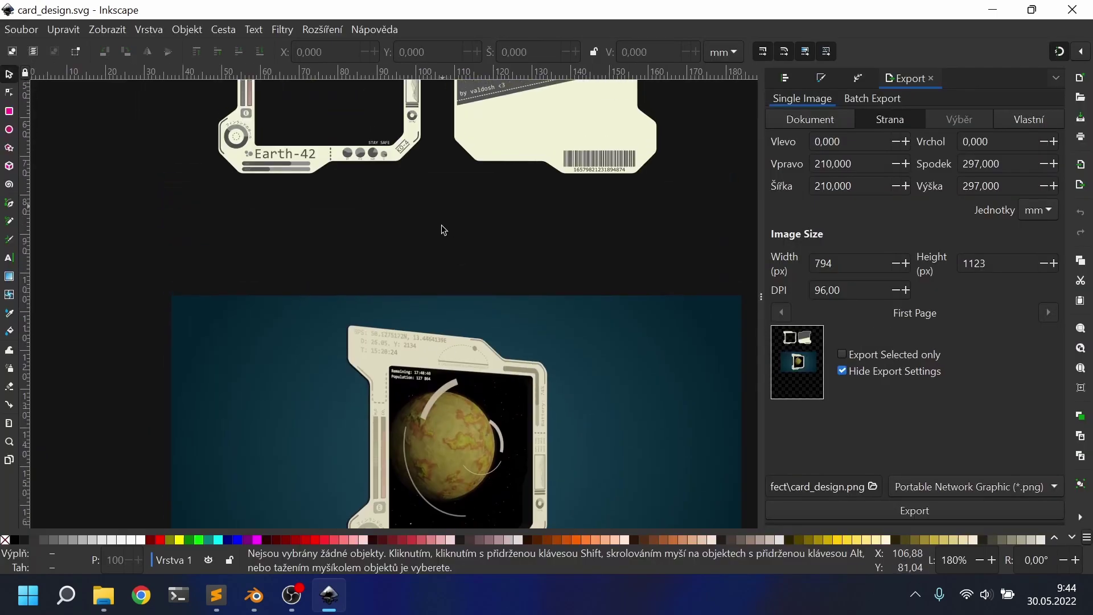
{"action": "scroll", "coordinate": [295, 276], "scroll_direction": "up", "scroll_amount": 2, "text": "ctrl"}
{"action": "scroll", "coordinate": [301, 277], "scroll_direction": "left", "scroll_amount": 3}
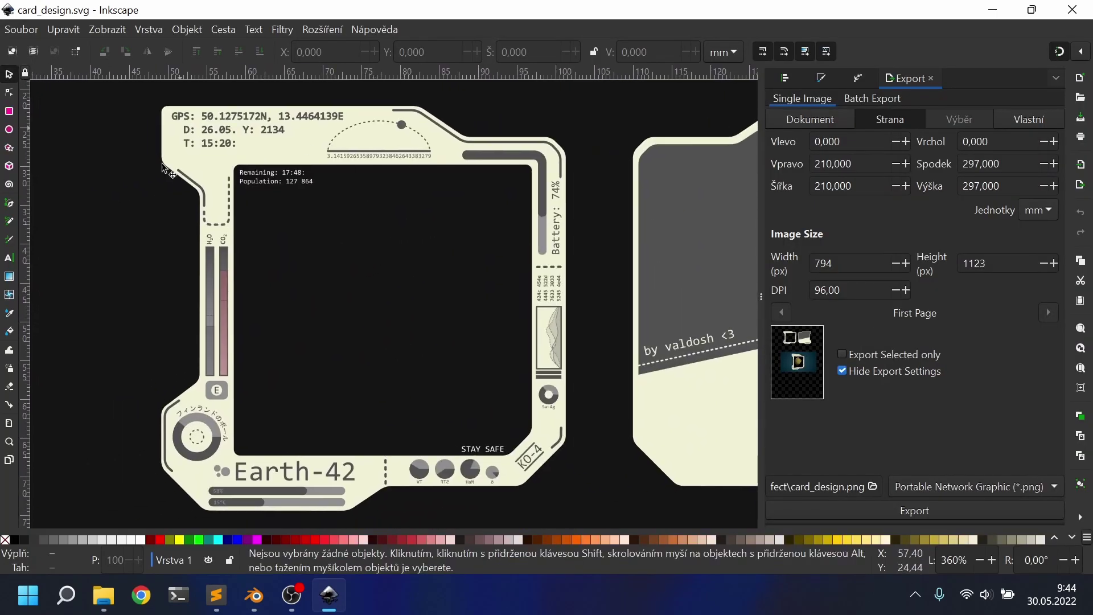
{"action": "scroll", "coordinate": [360, 257], "scroll_direction": "down", "scroll_amount": 3}
{"action": "middle_click_drag", "start_coordinate": [373, 261], "coordinate": [410, 374]}
{"action": "scroll", "coordinate": [408, 374], "scroll_direction": "right", "scroll_amount": 13}
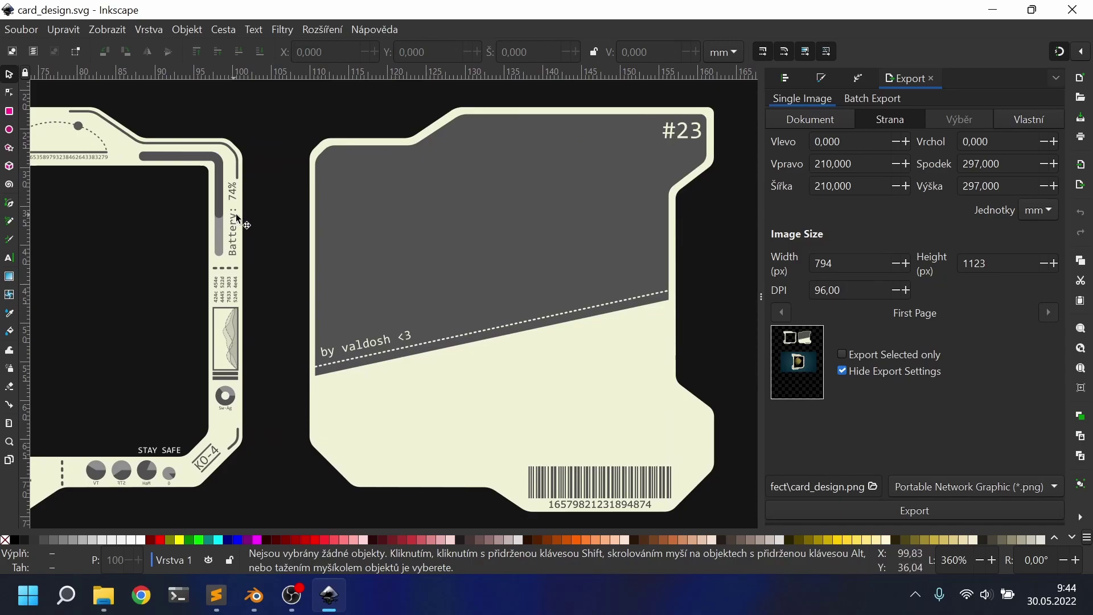
{"action": "middle_click_drag", "start_coordinate": [239, 224], "coordinate": [434, 215]}
{"action": "middle_click_drag", "start_coordinate": [297, 227], "coordinate": [481, 222]}
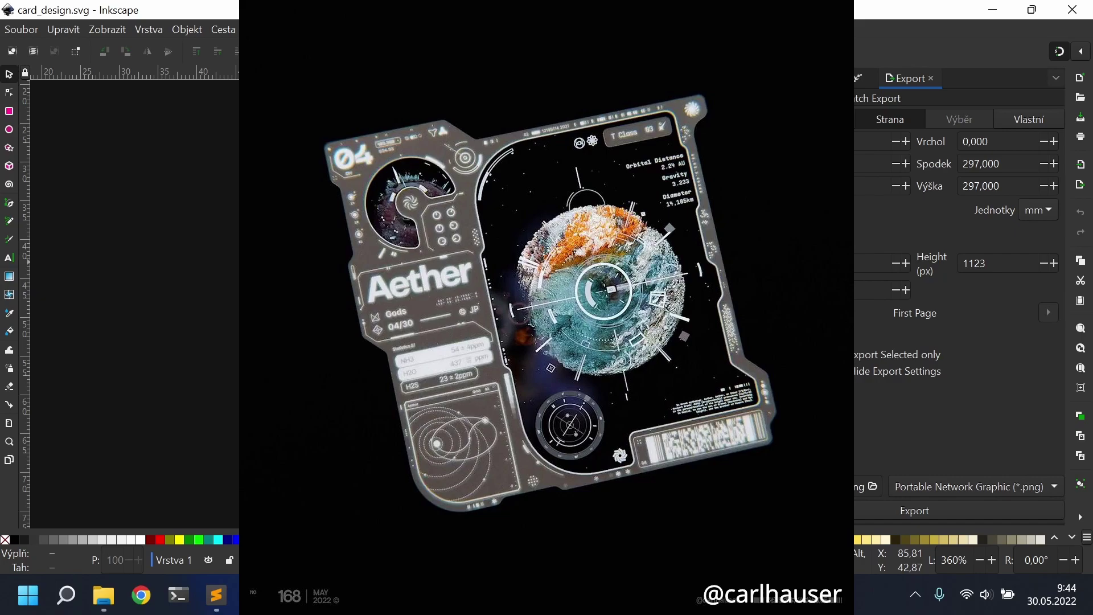
{"action": "scroll", "coordinate": [131, 302], "scroll_direction": "right", "scroll_amount": 5}
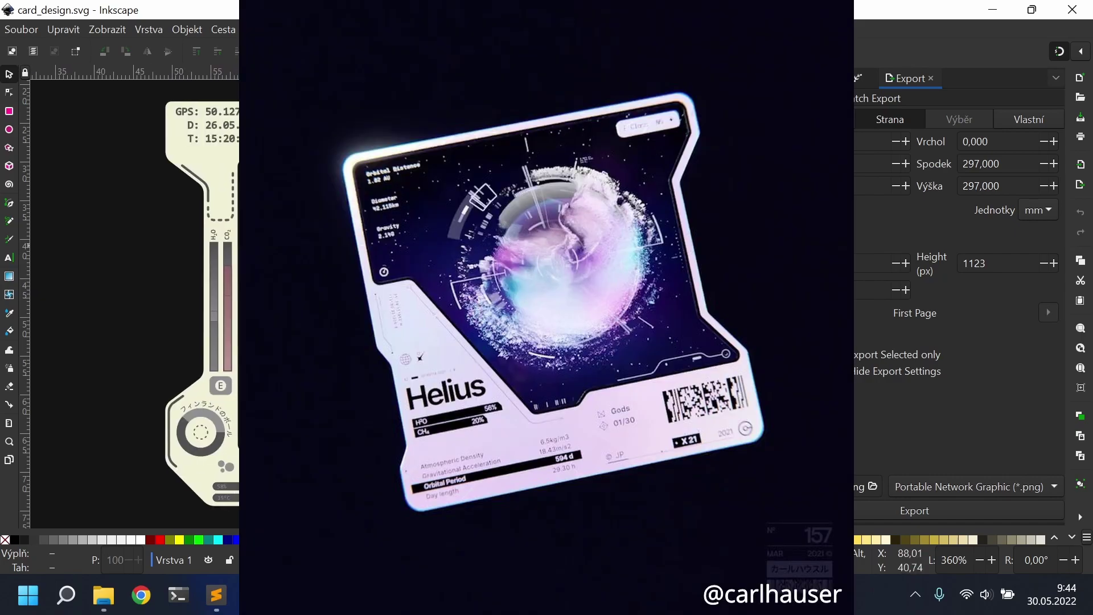